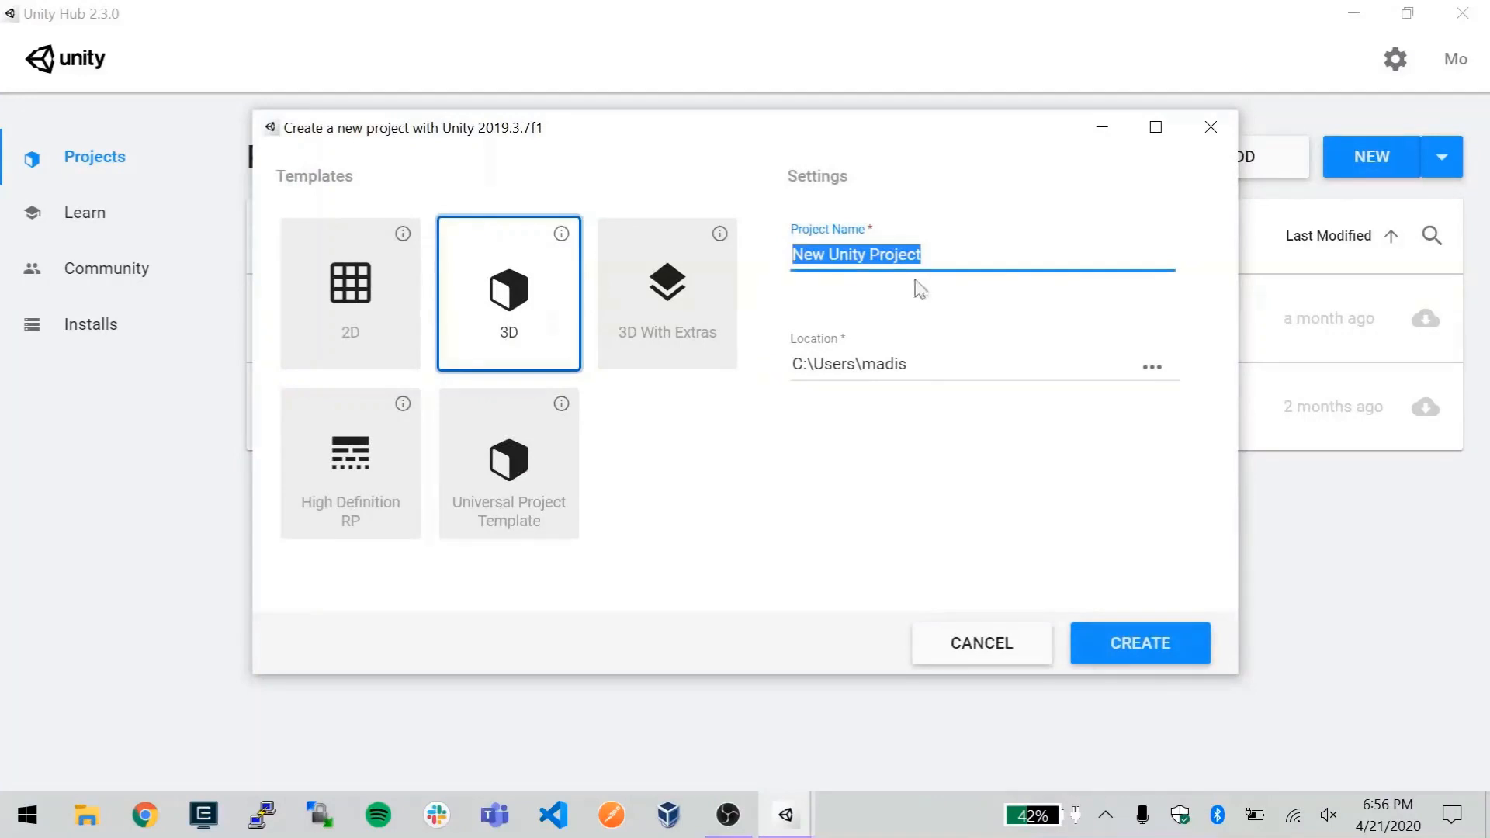
Name the new 3D project IAmElsa and create it.
key(BackSpace)
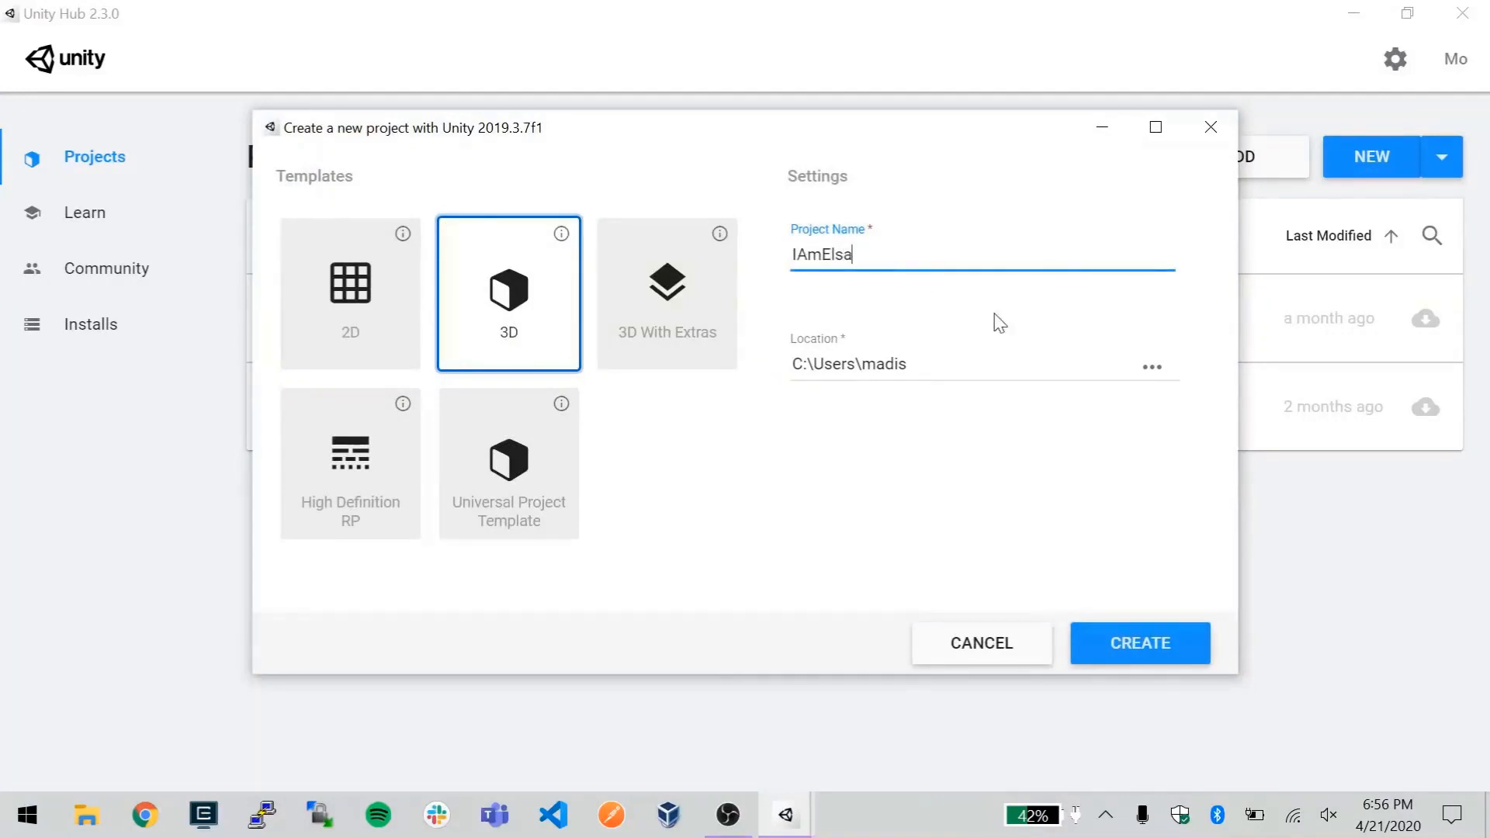
click(1132, 643)
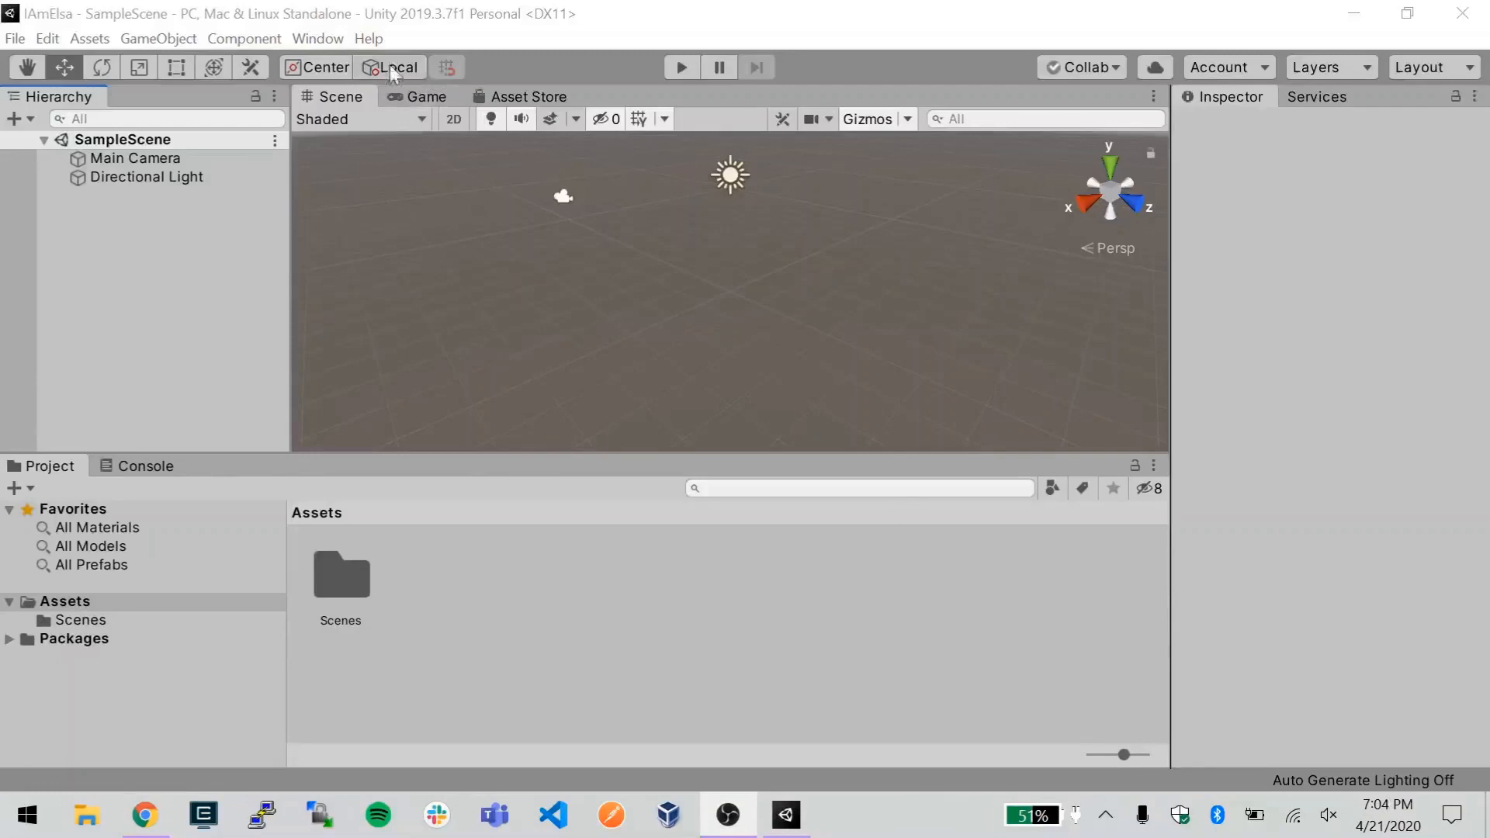
Search the Package Manager for "Pro" and install the ProBuilder package.
click(315, 40)
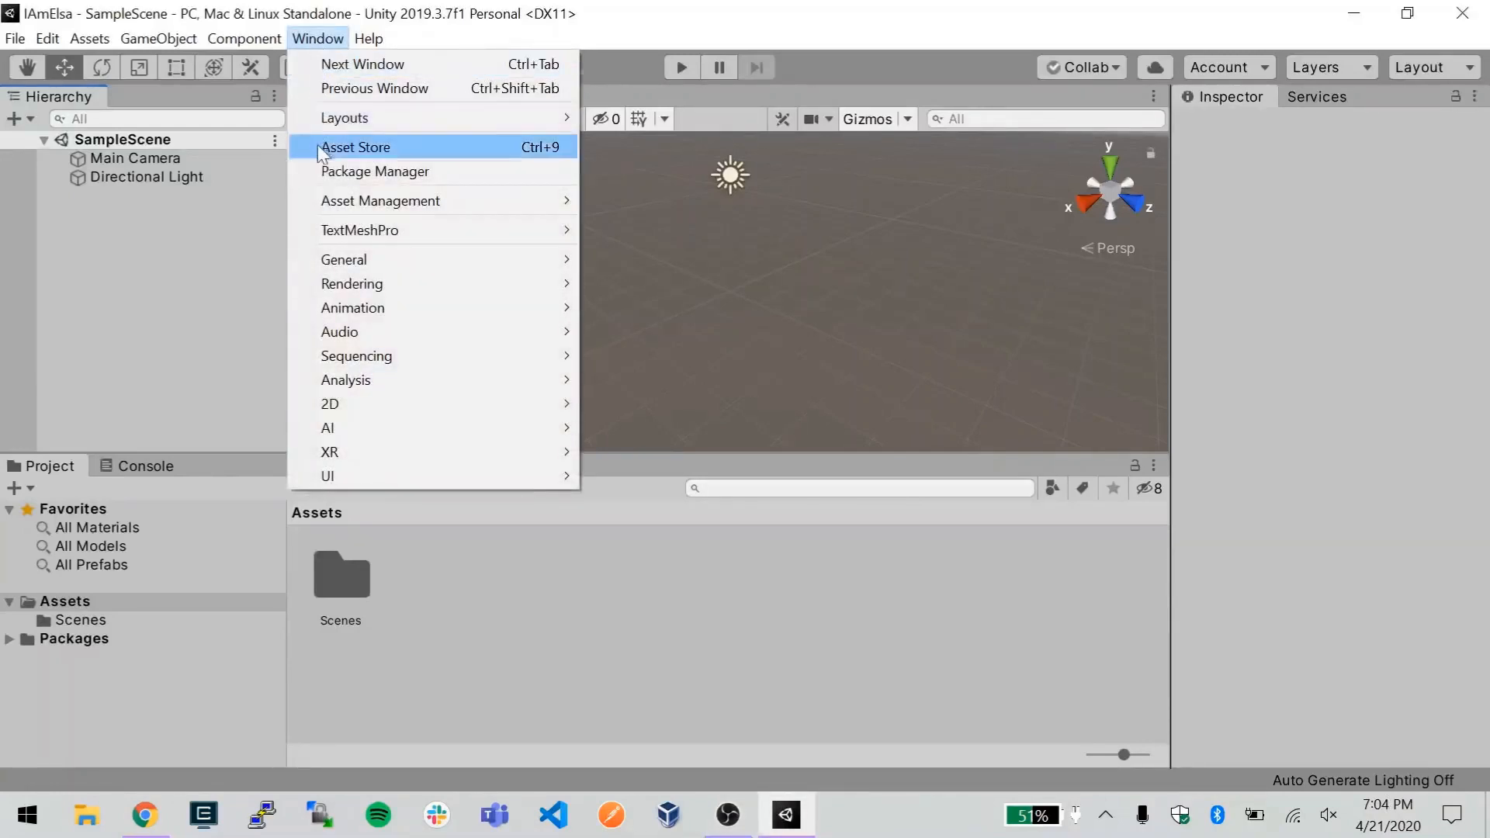
click(328, 182)
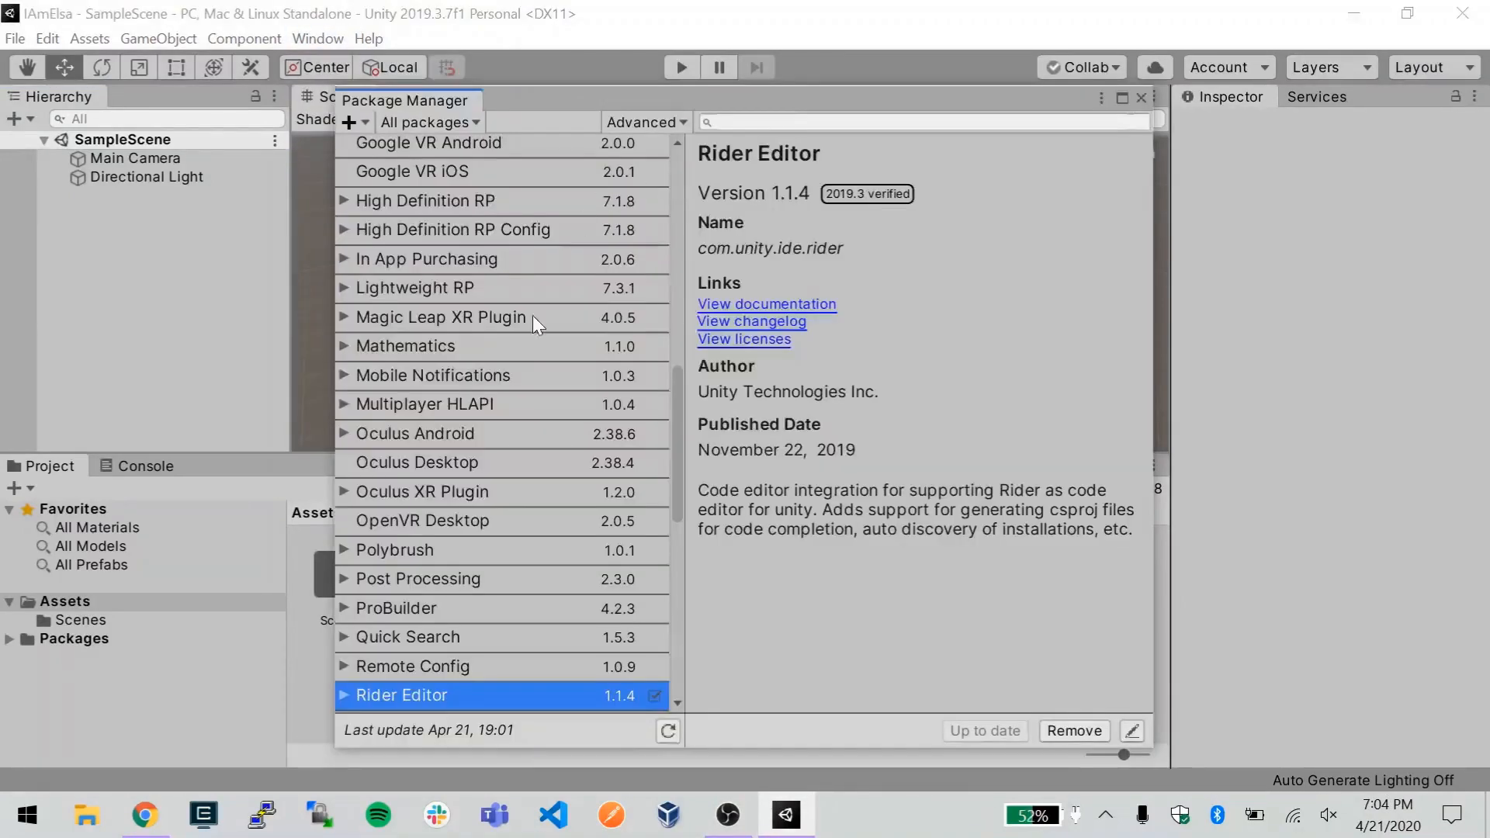
scroll(532, 318, up, 2)
scroll(533, 315, up, 12)
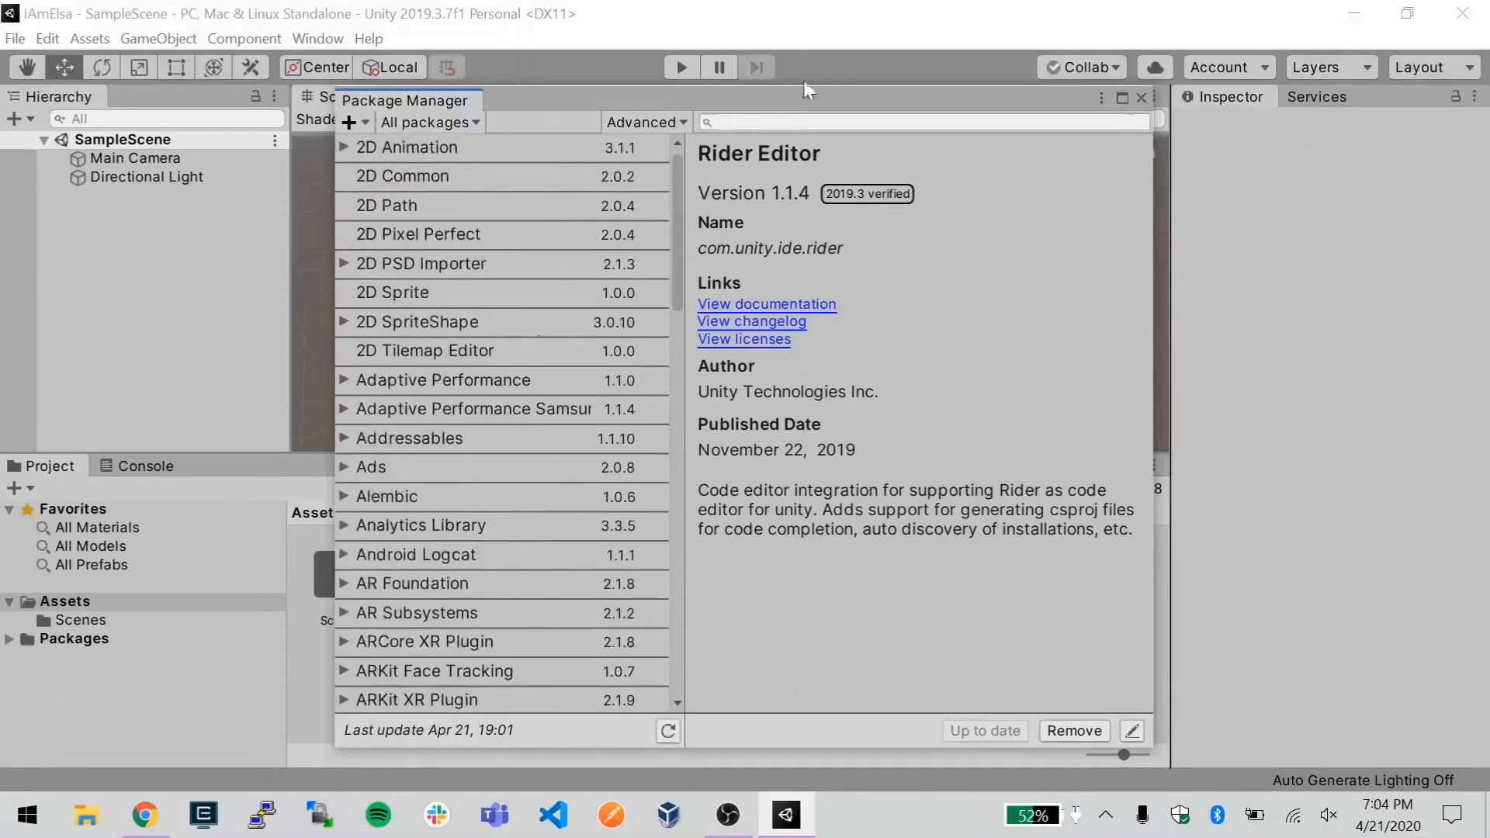
click(796, 122)
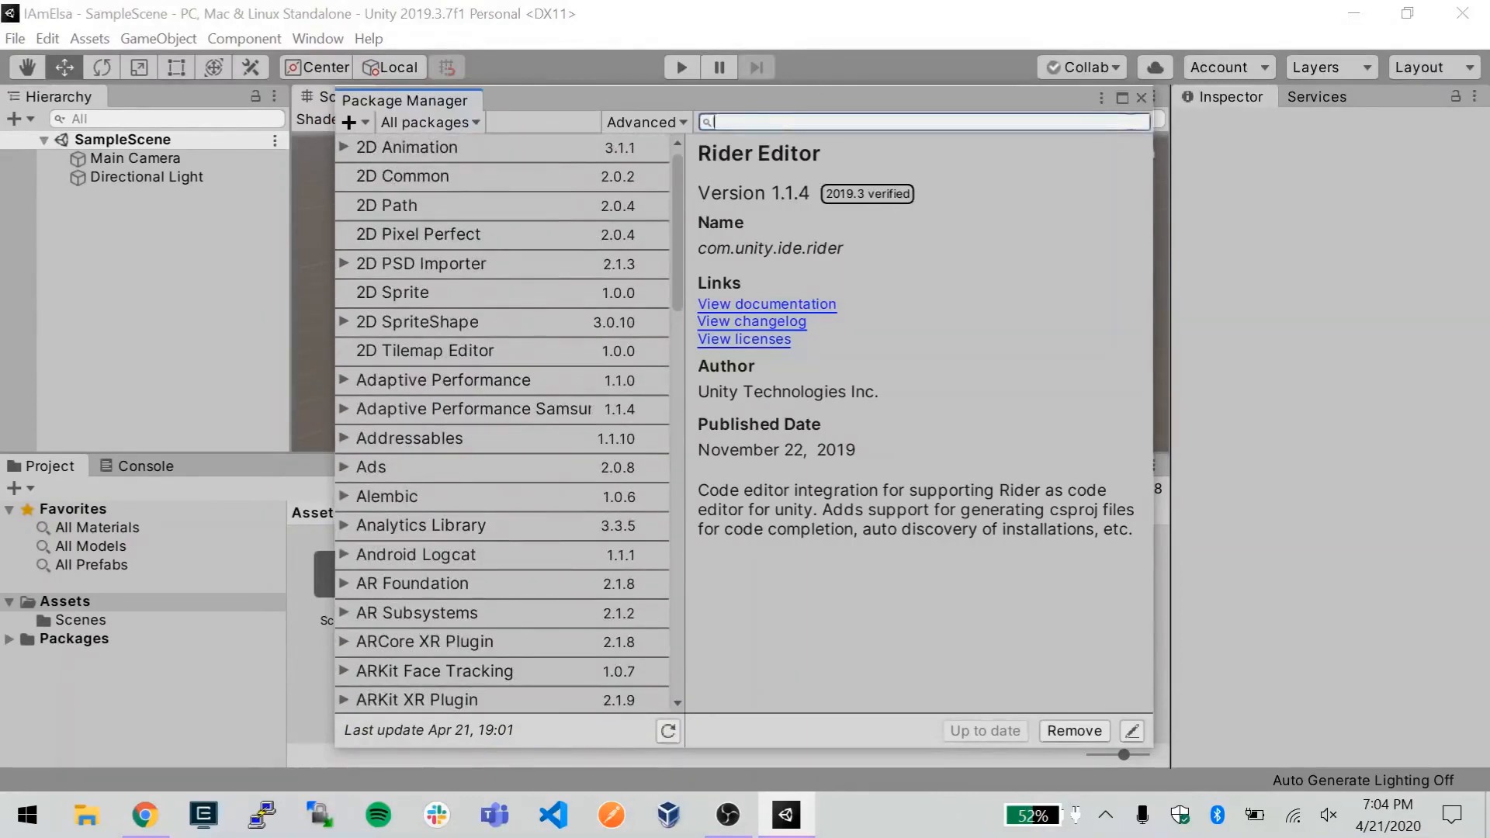
text(Pro-)
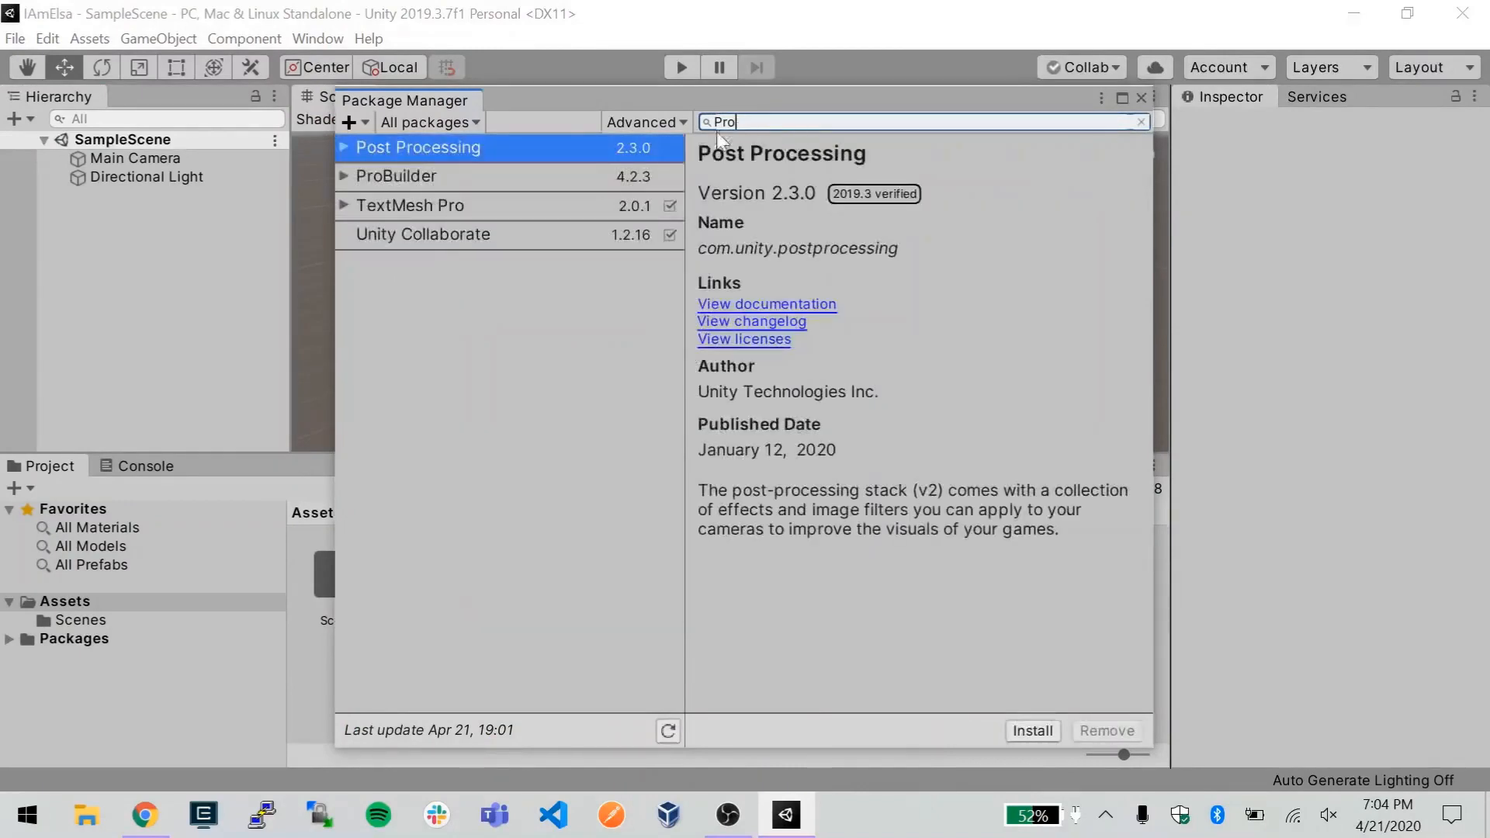
click(604, 173)
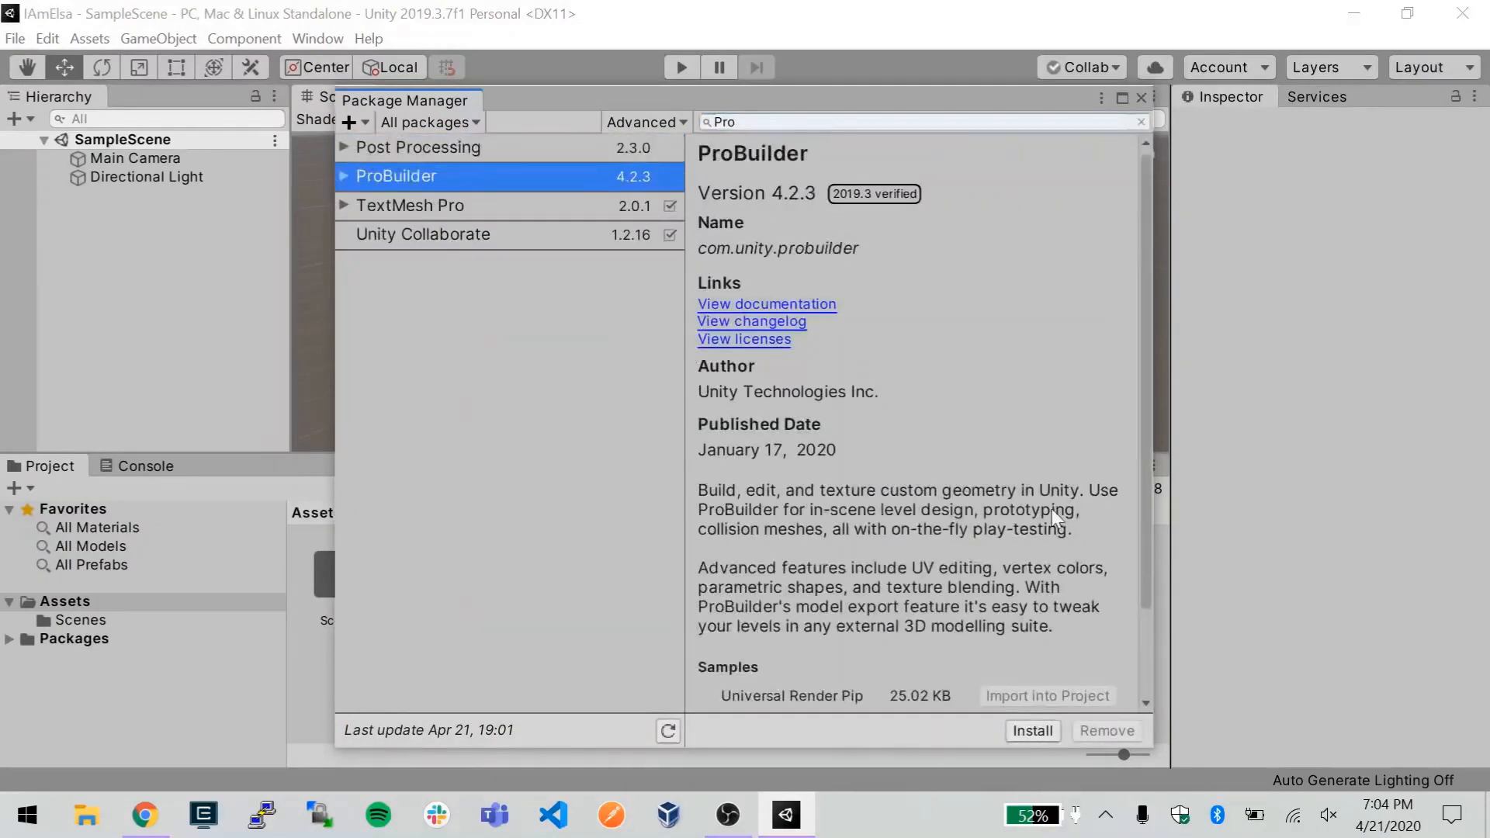
scroll(1045, 491, down, 3)
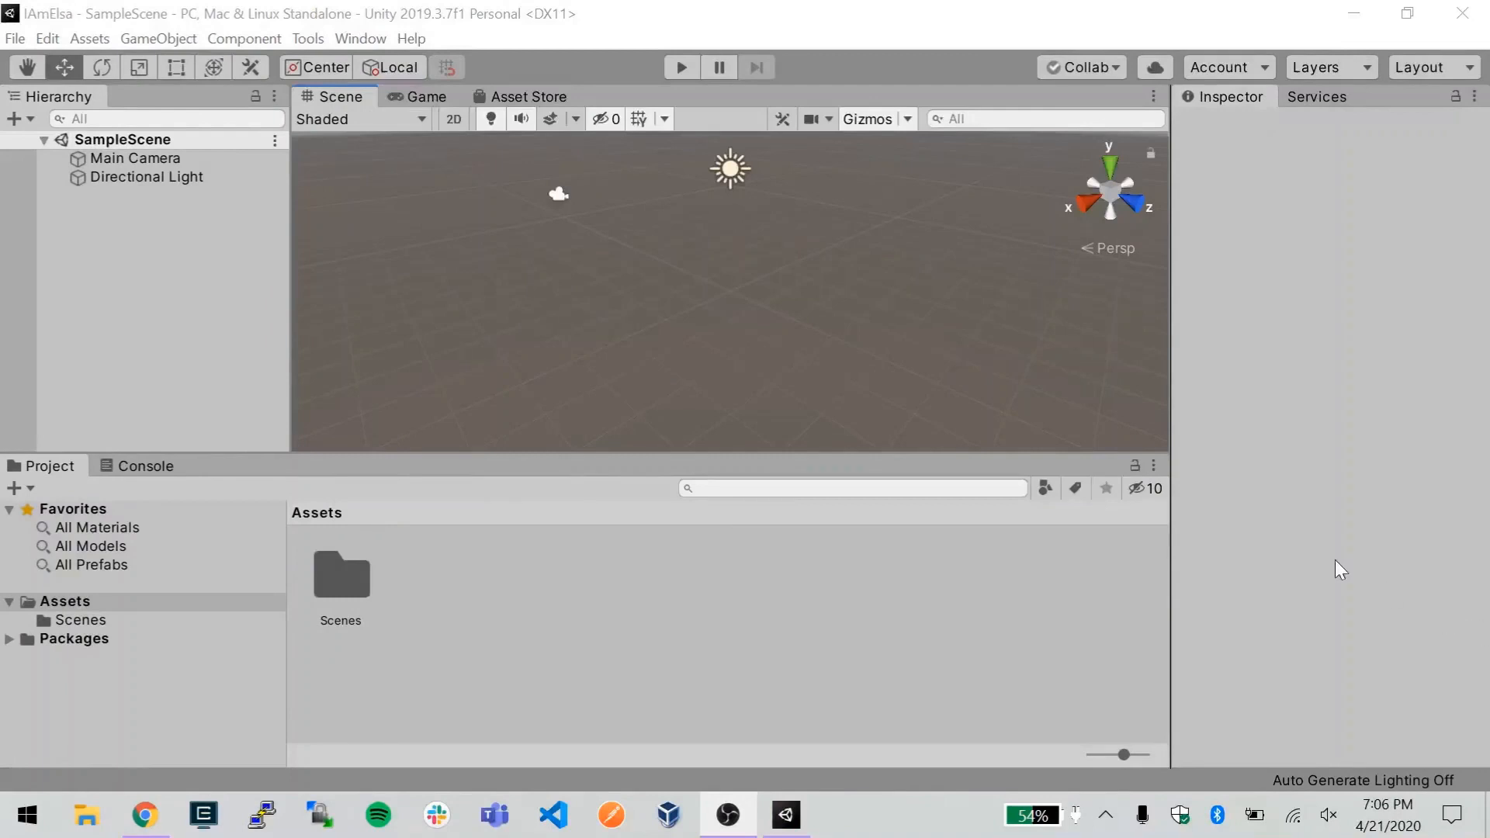
Open the ProBuilder window and enlarge it slightly.
click(299, 40)
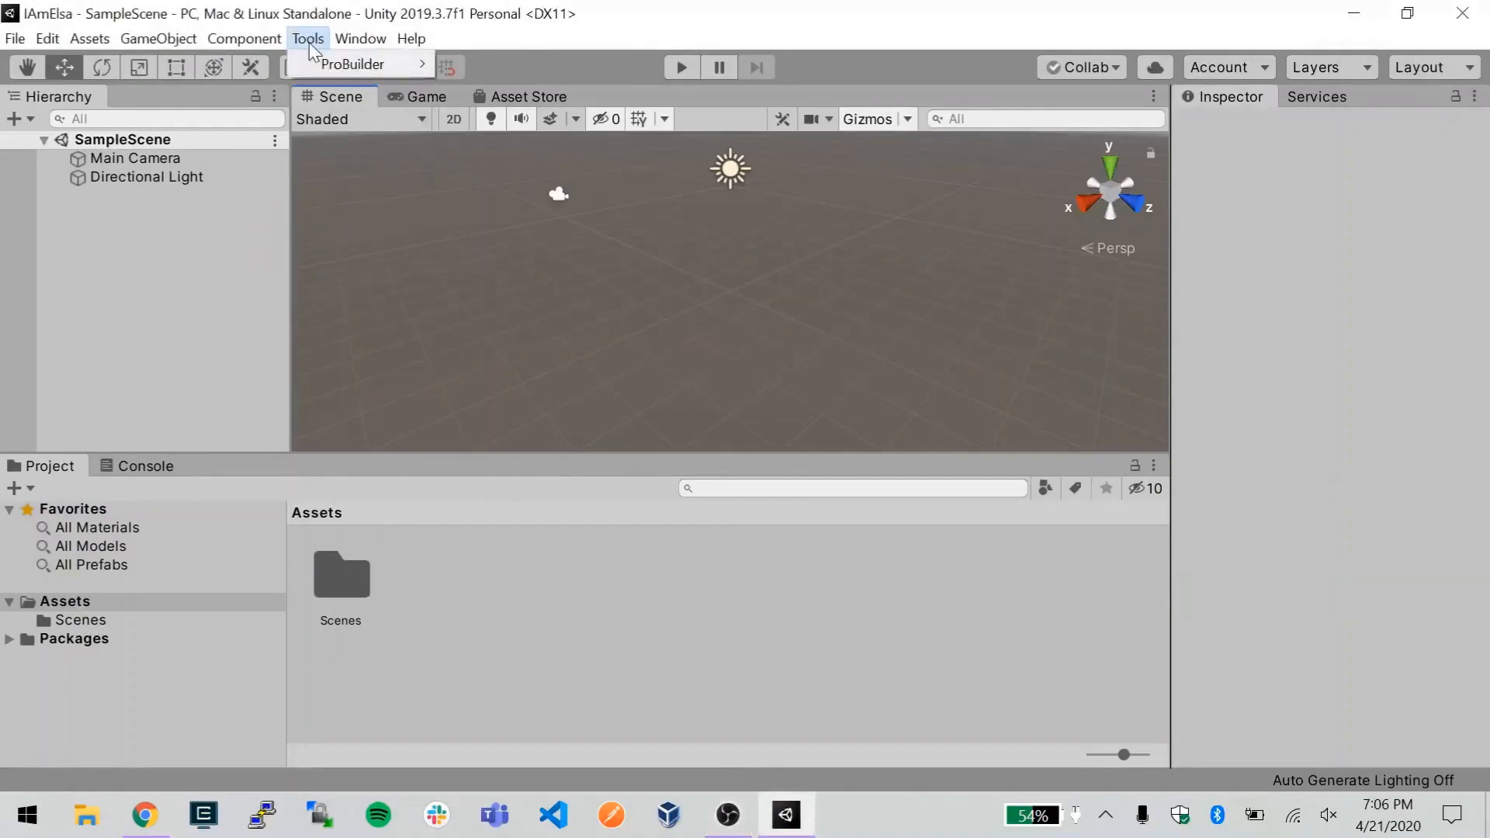
mouse_move(323, 63)
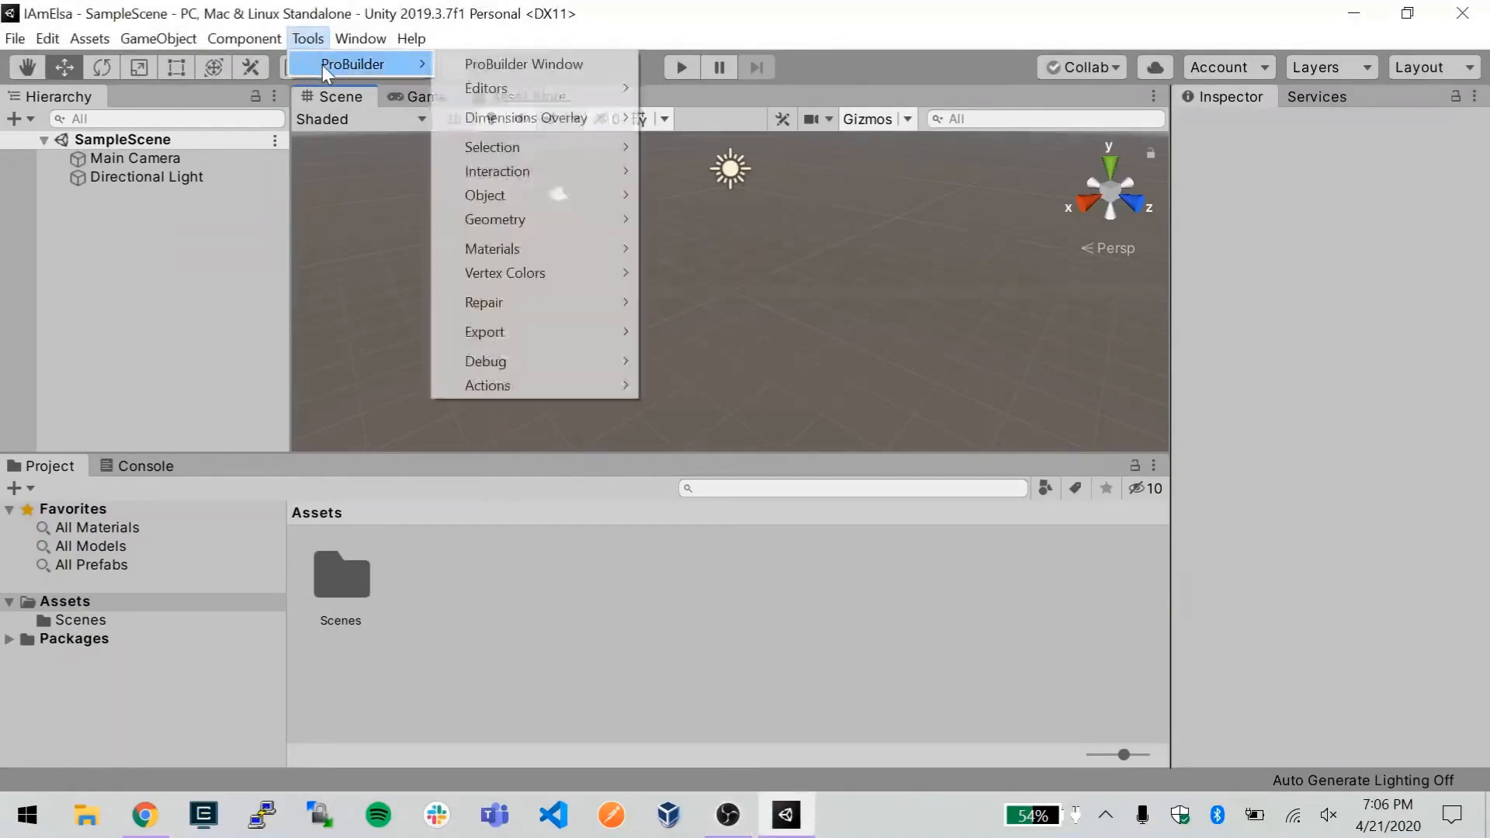
click(504, 62)
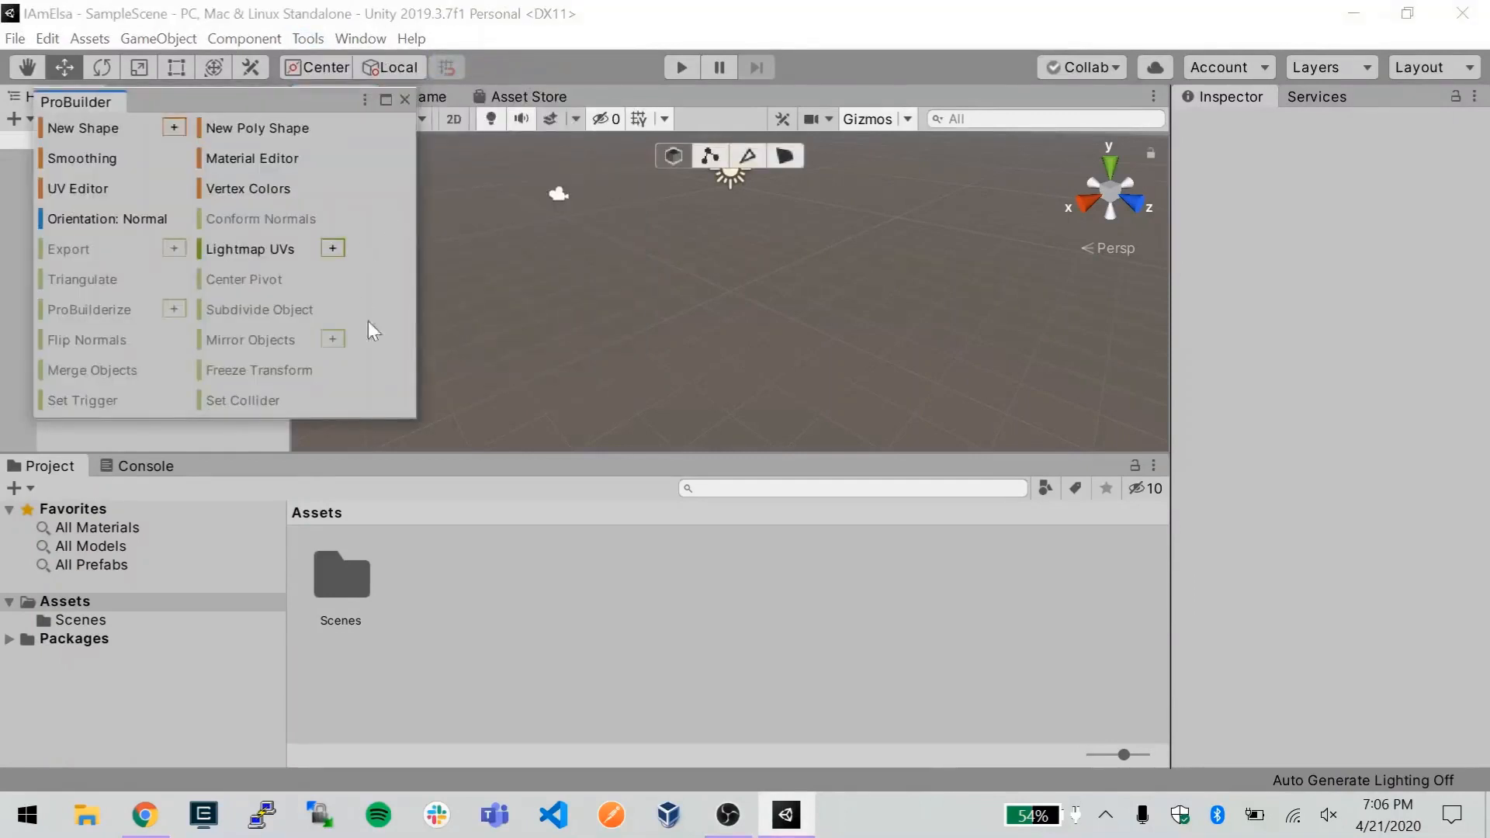
drag(415, 418, 473, 426)
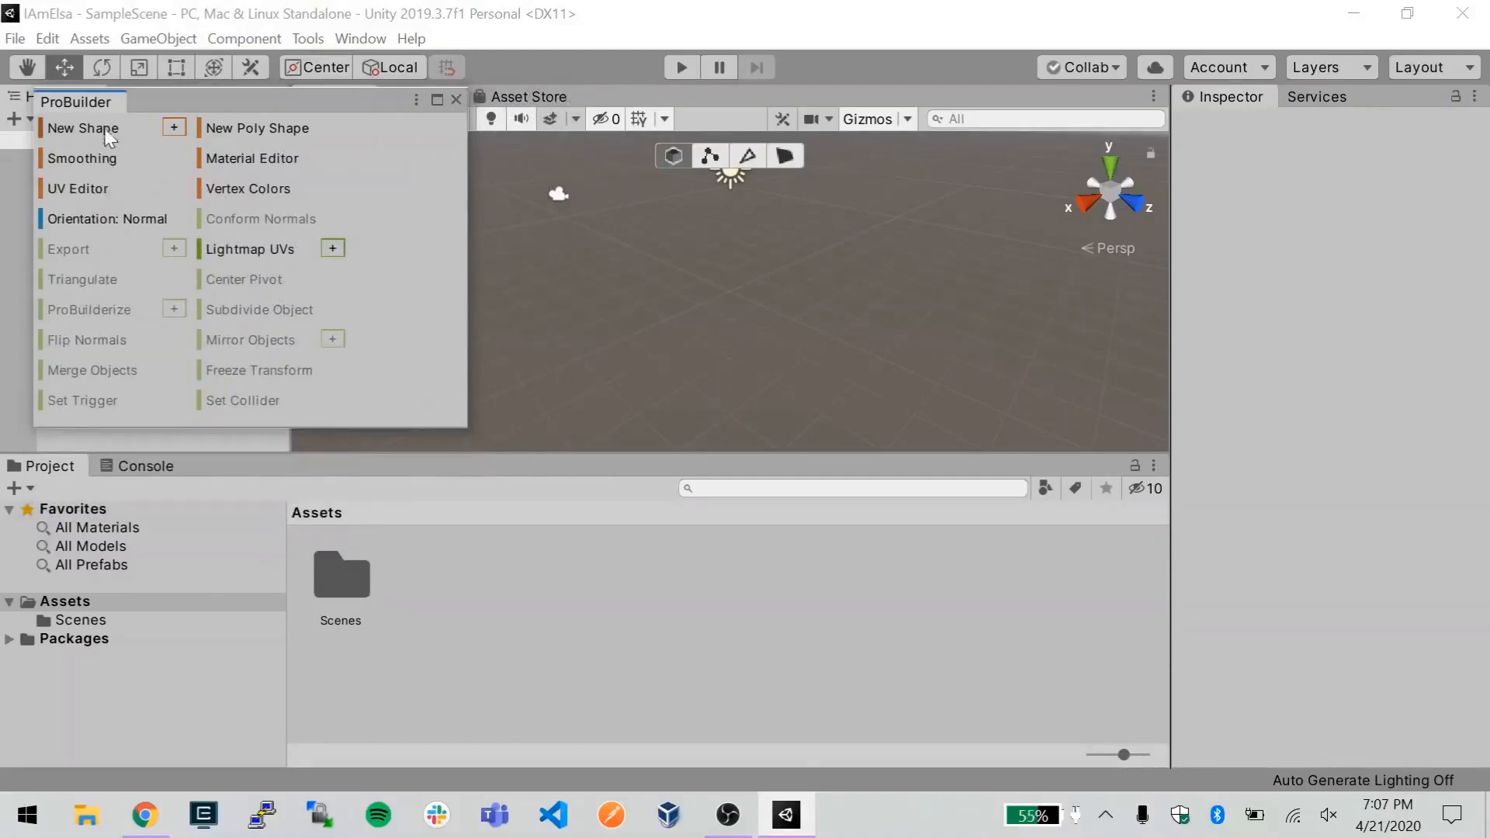
Build a ProBuilder cube of size 1 × 1 × 1 and move it to about X -0.86, Y -0.22, Z 0.04.
click(173, 127)
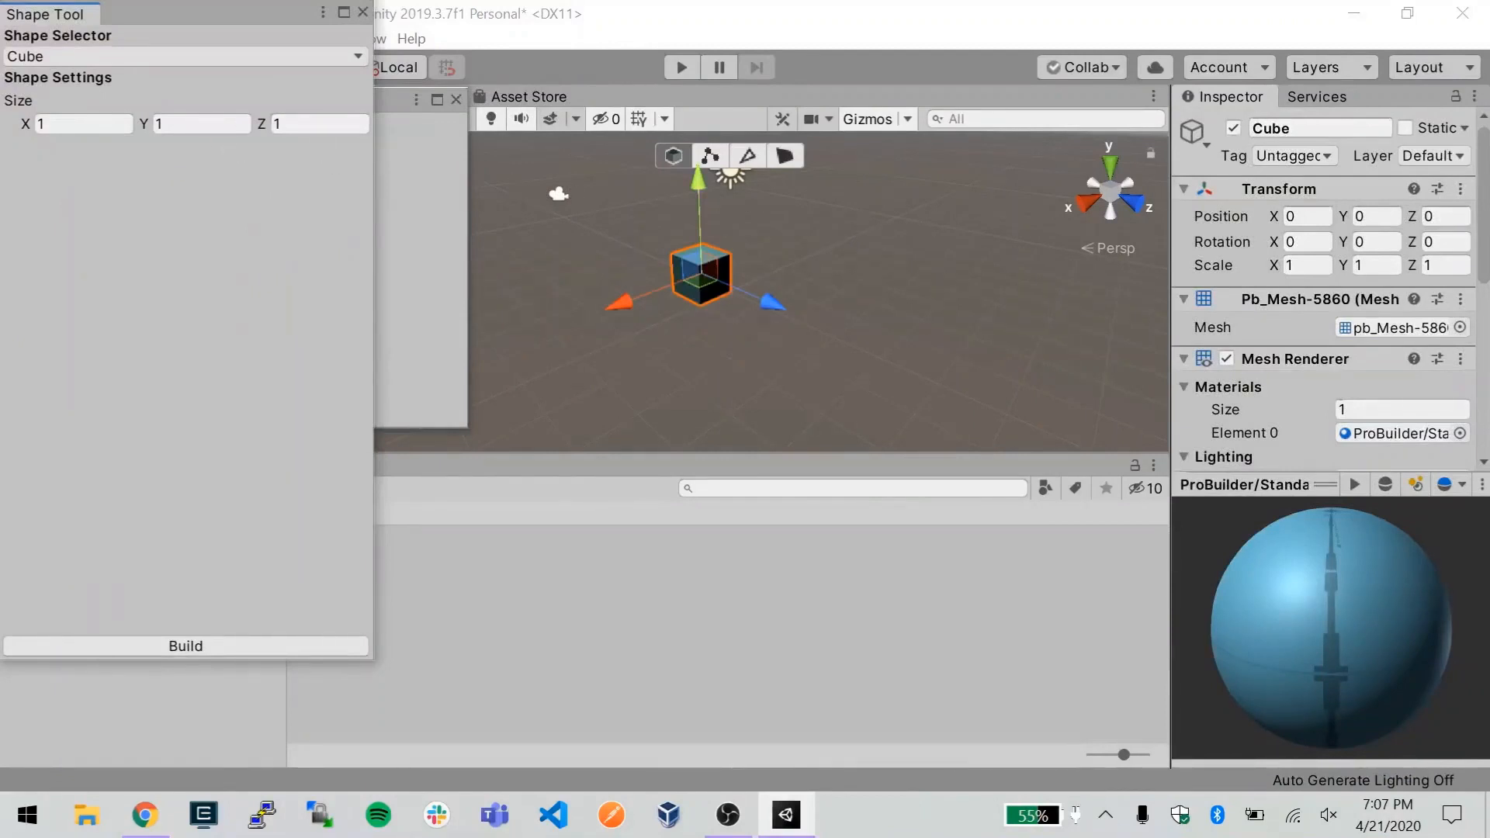
click(211, 647)
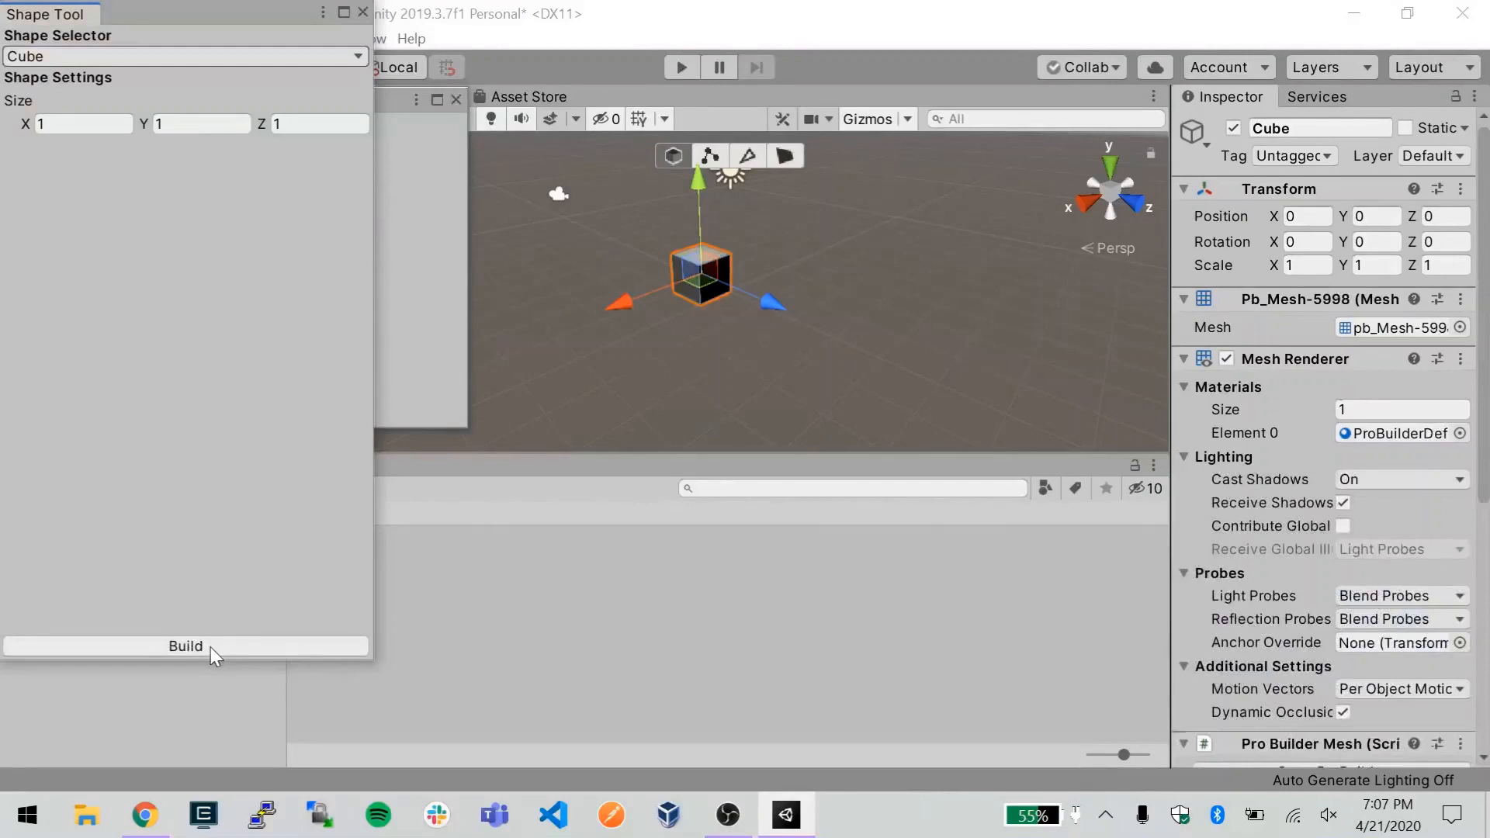
click(363, 14)
drag(701, 275, 723, 268)
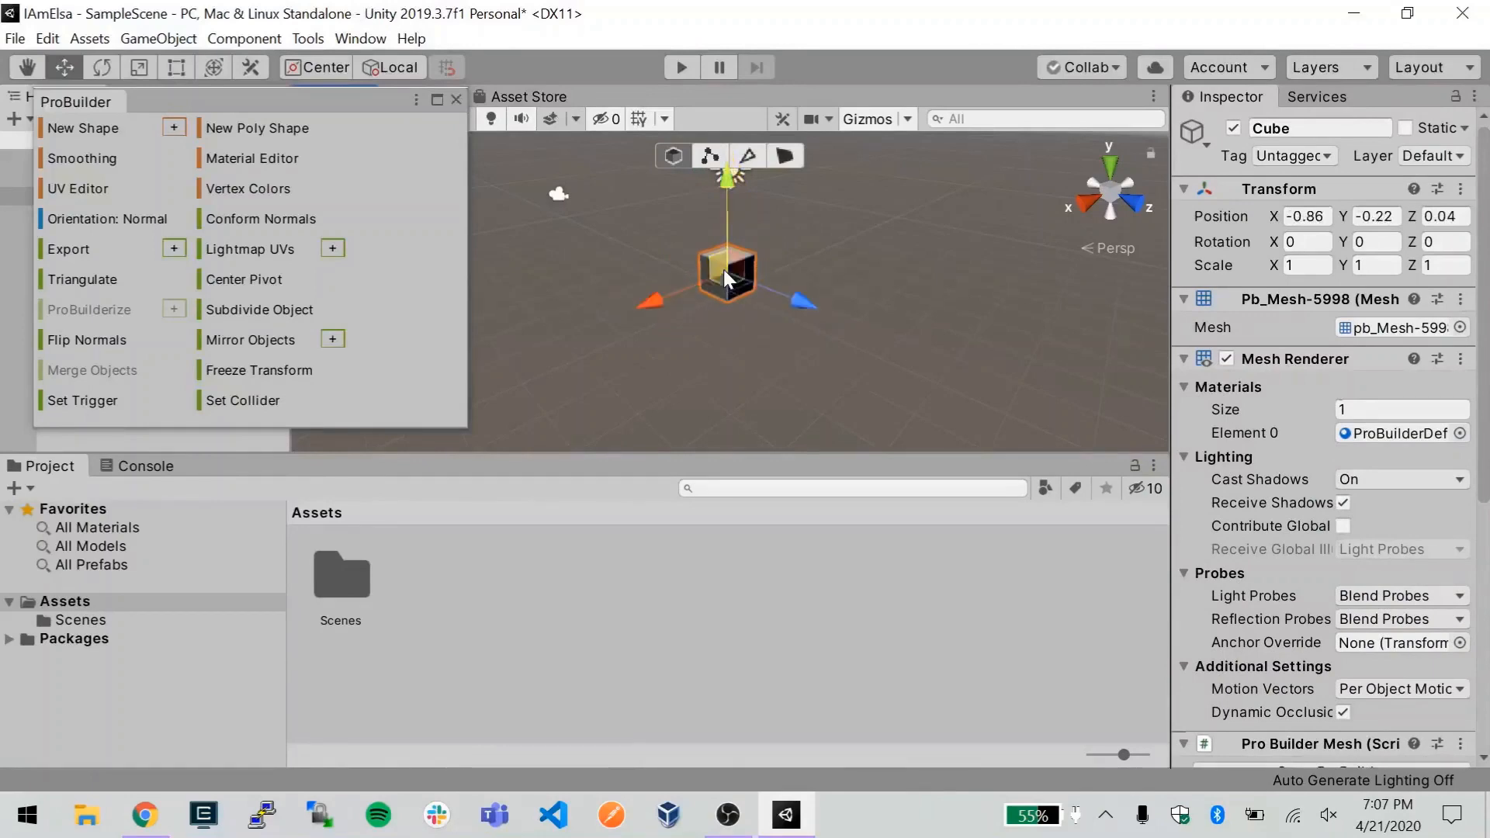
click(437, 100)
click(1460, 12)
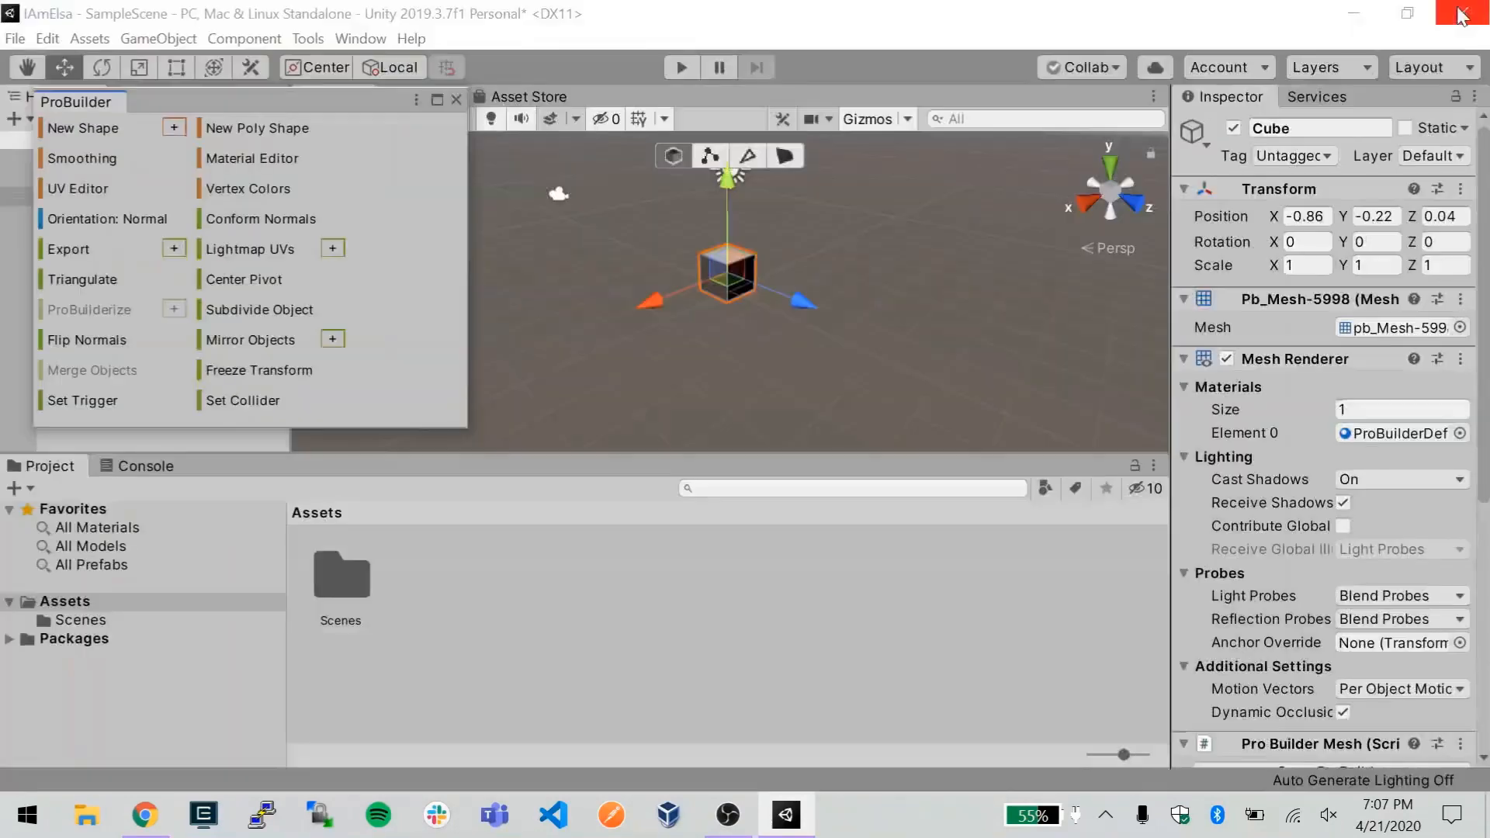
Flatten and widen the cube into a platform by setting its scale to X 15, Y 0.5 and Z 15.
alt+scroll(717, 279, up, 10)
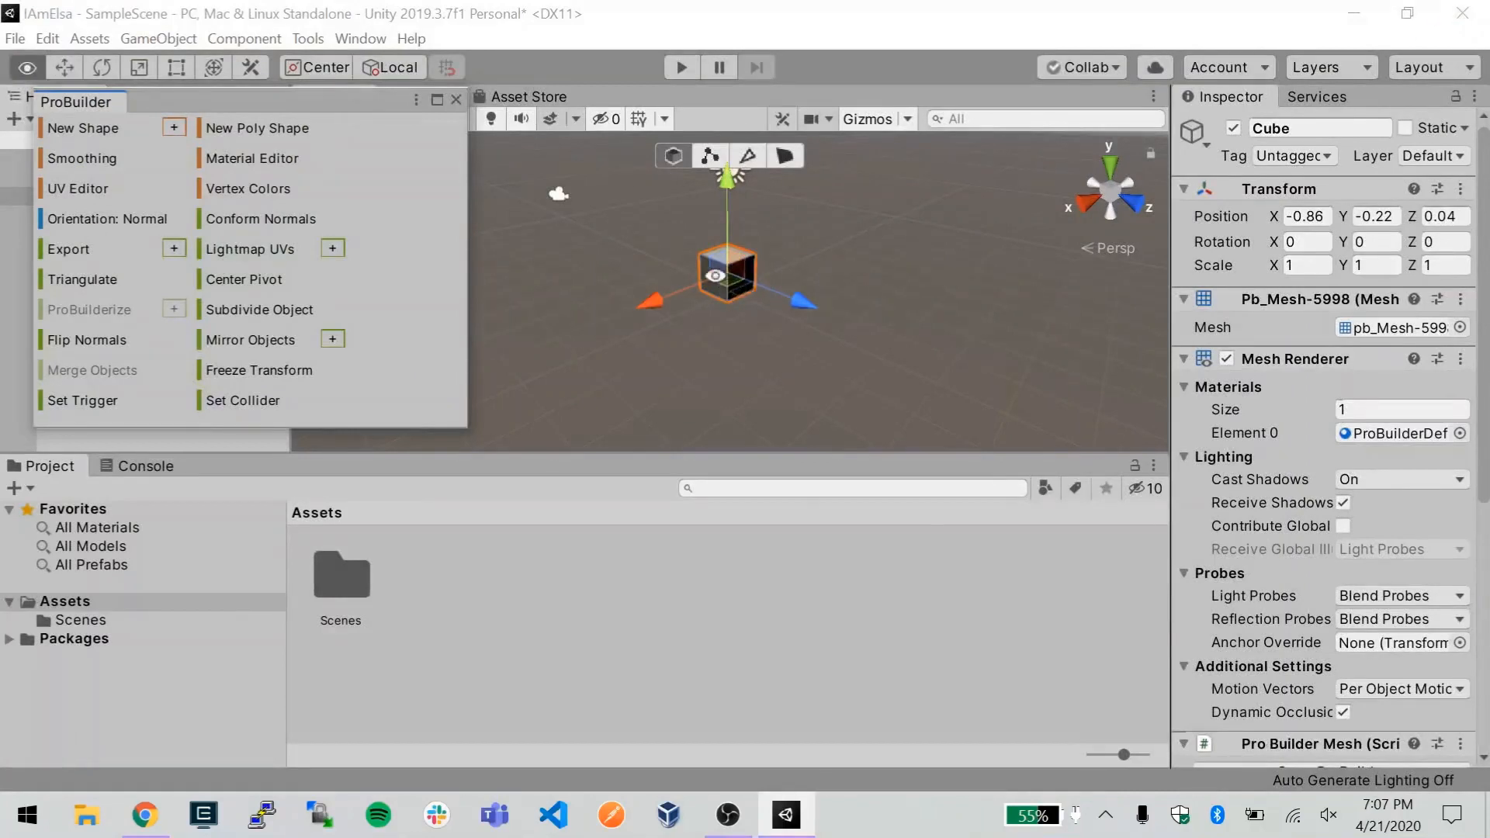
alt+scroll(722, 282, up, 8)
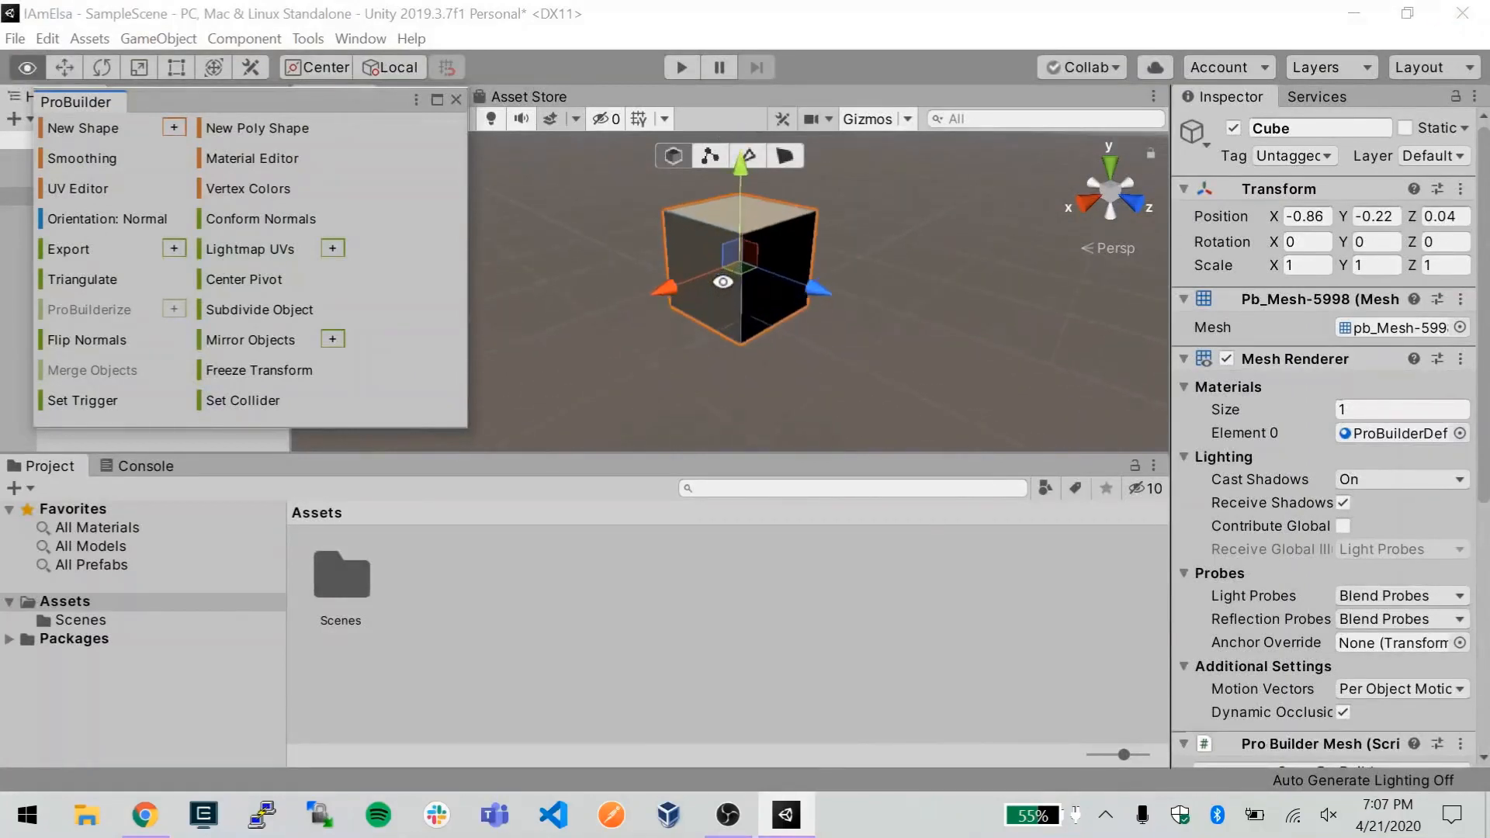
alt+drag(846, 284, 1032, 266)
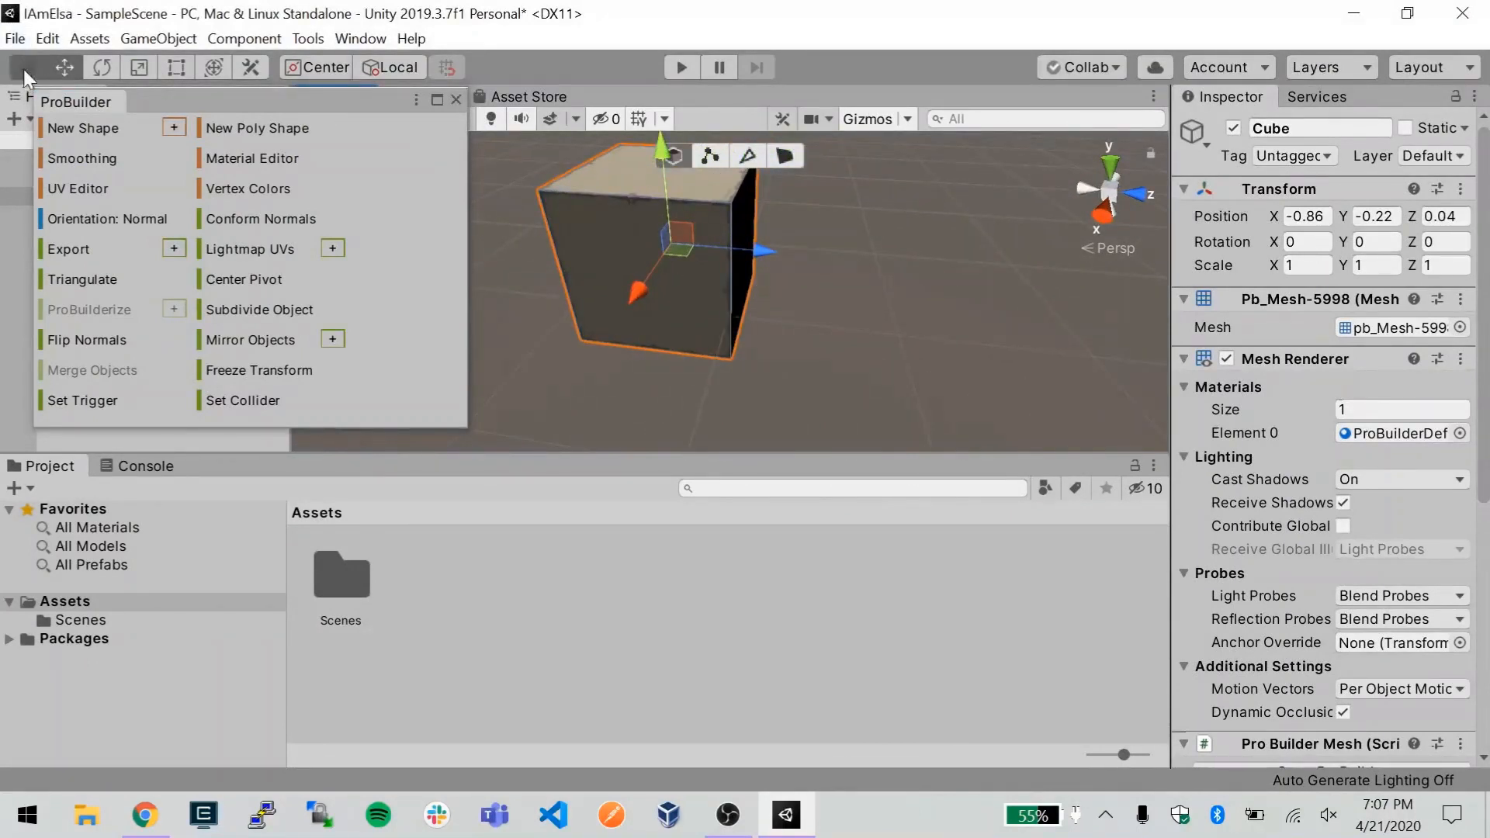
drag(665, 266, 962, 283)
drag(708, 260, 913, 213)
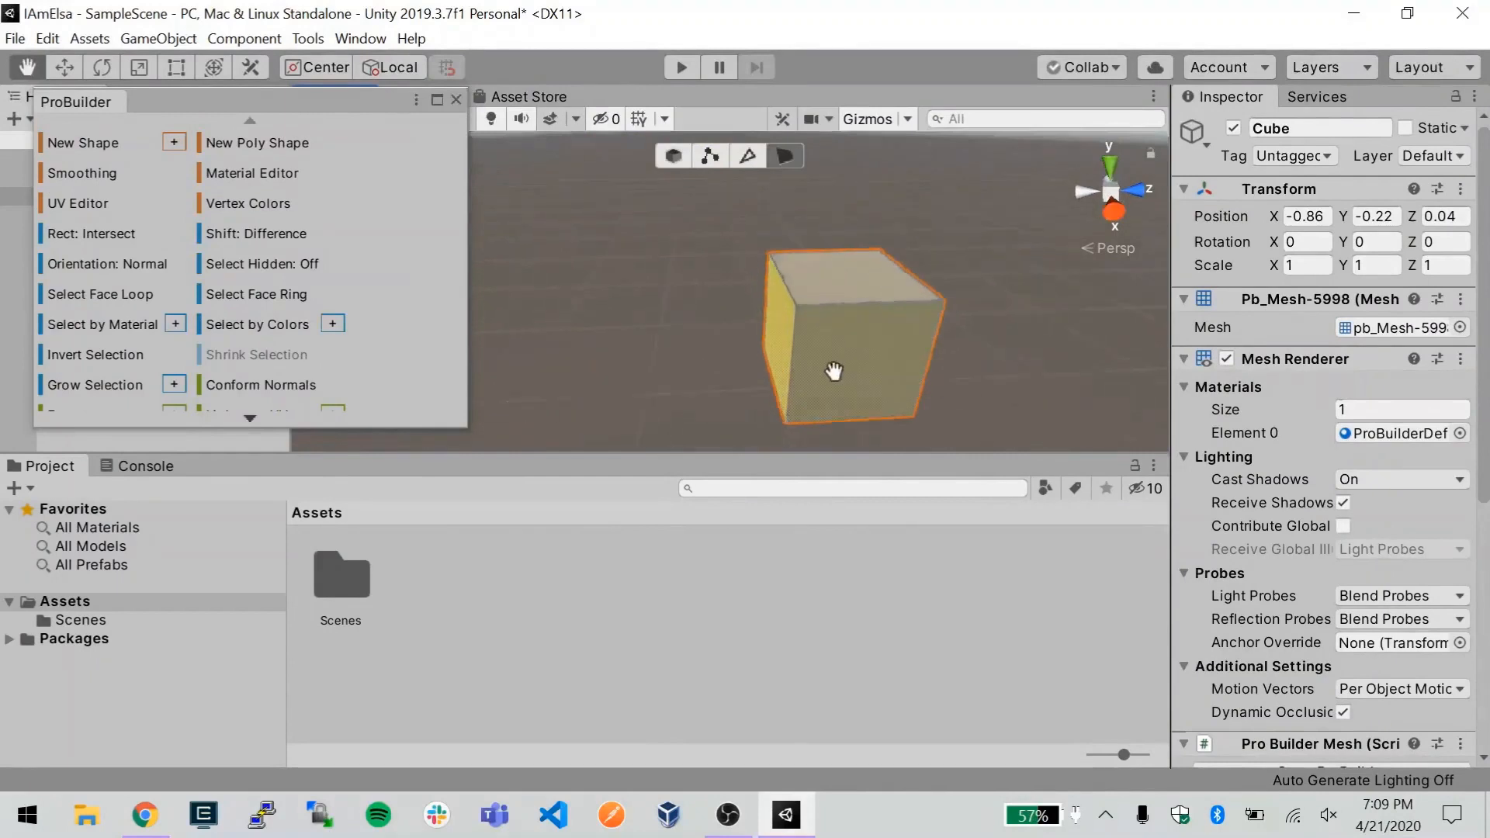
scroll(858, 310, up, 3)
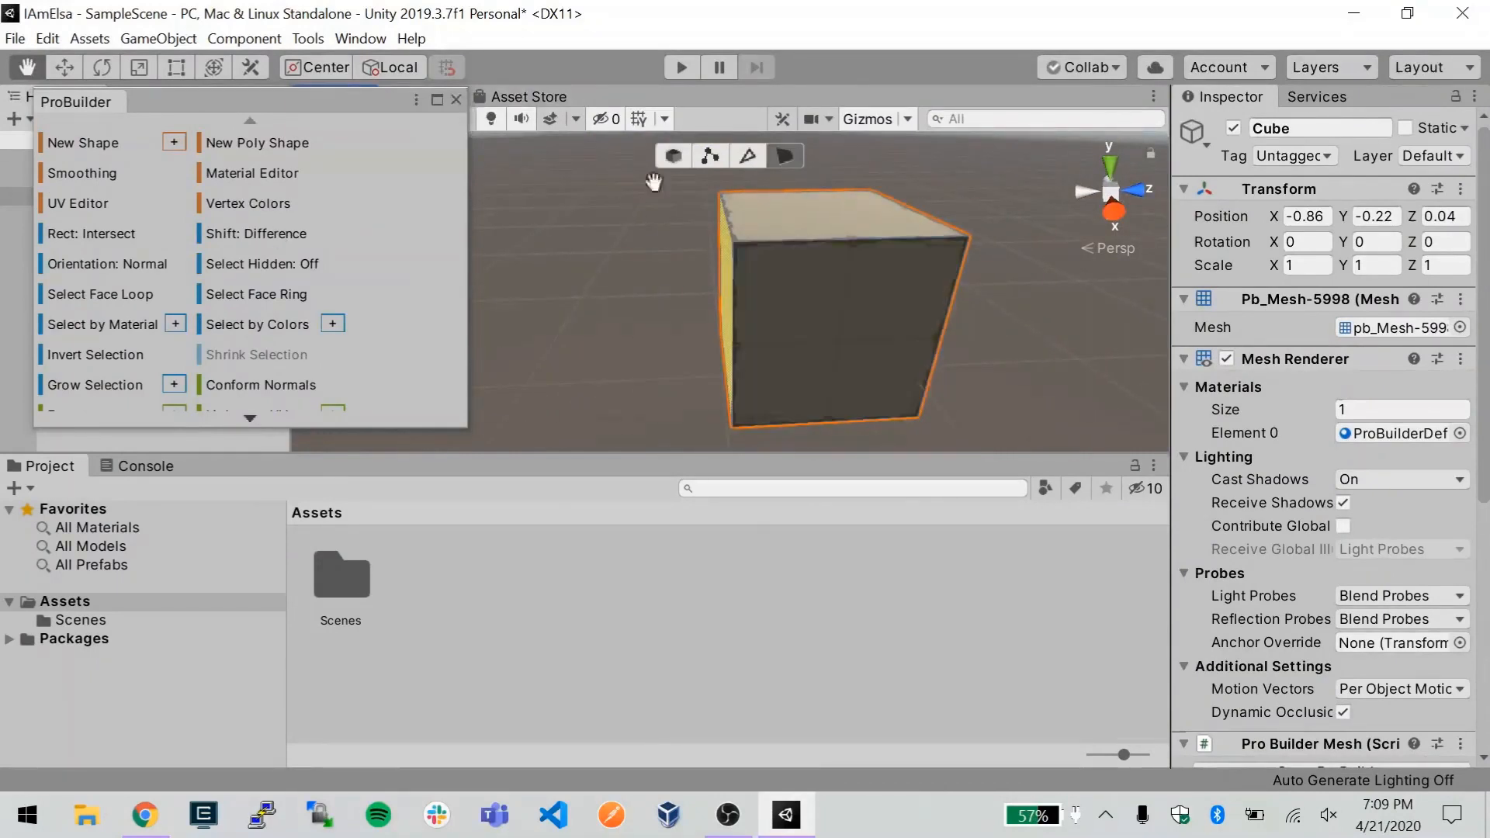
click(1375, 265)
text(5)
key(BackSpace)
text(.5)
key(shift+Tab)
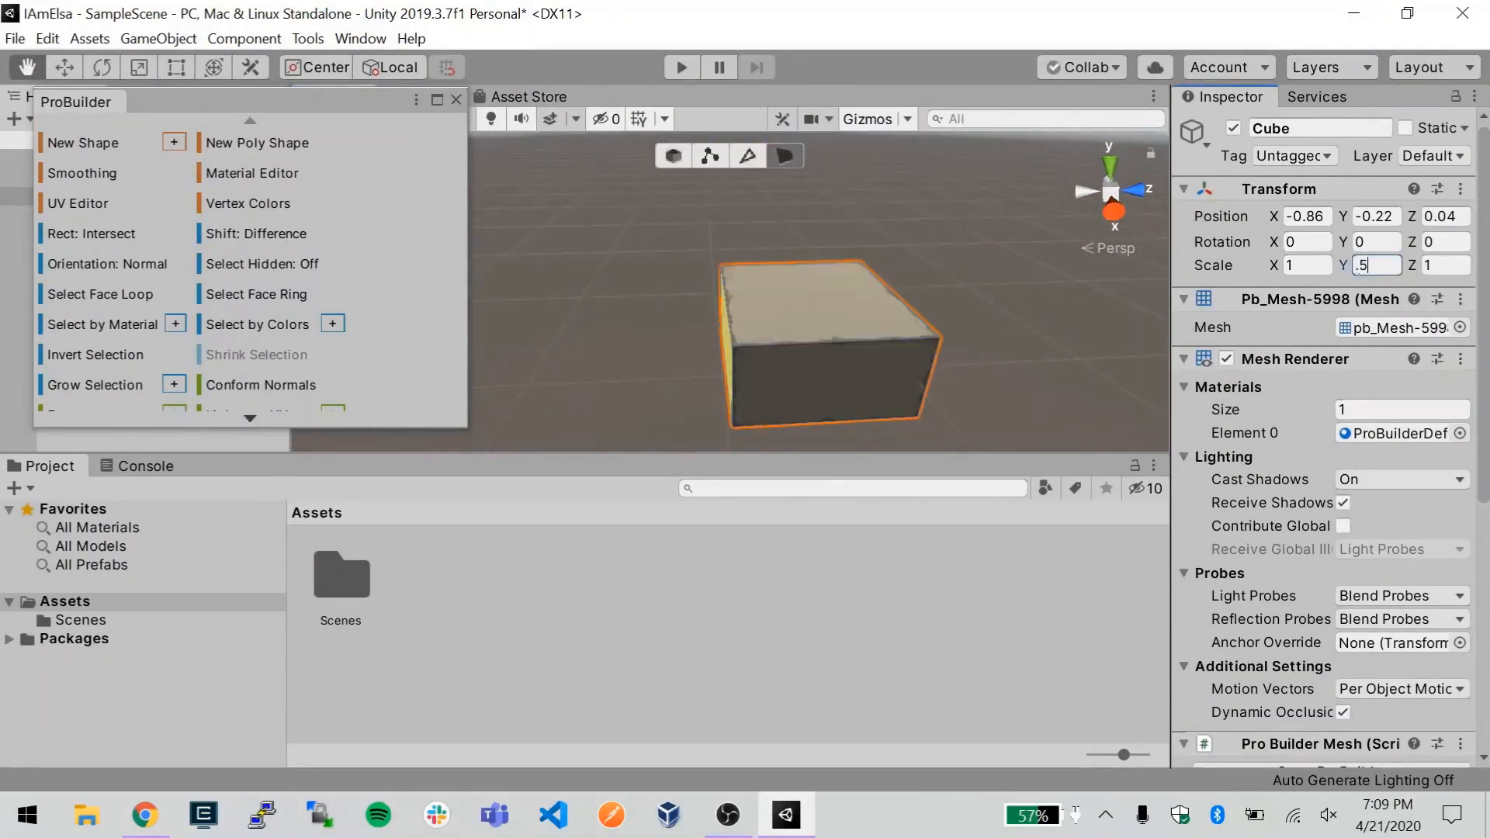
text(15)
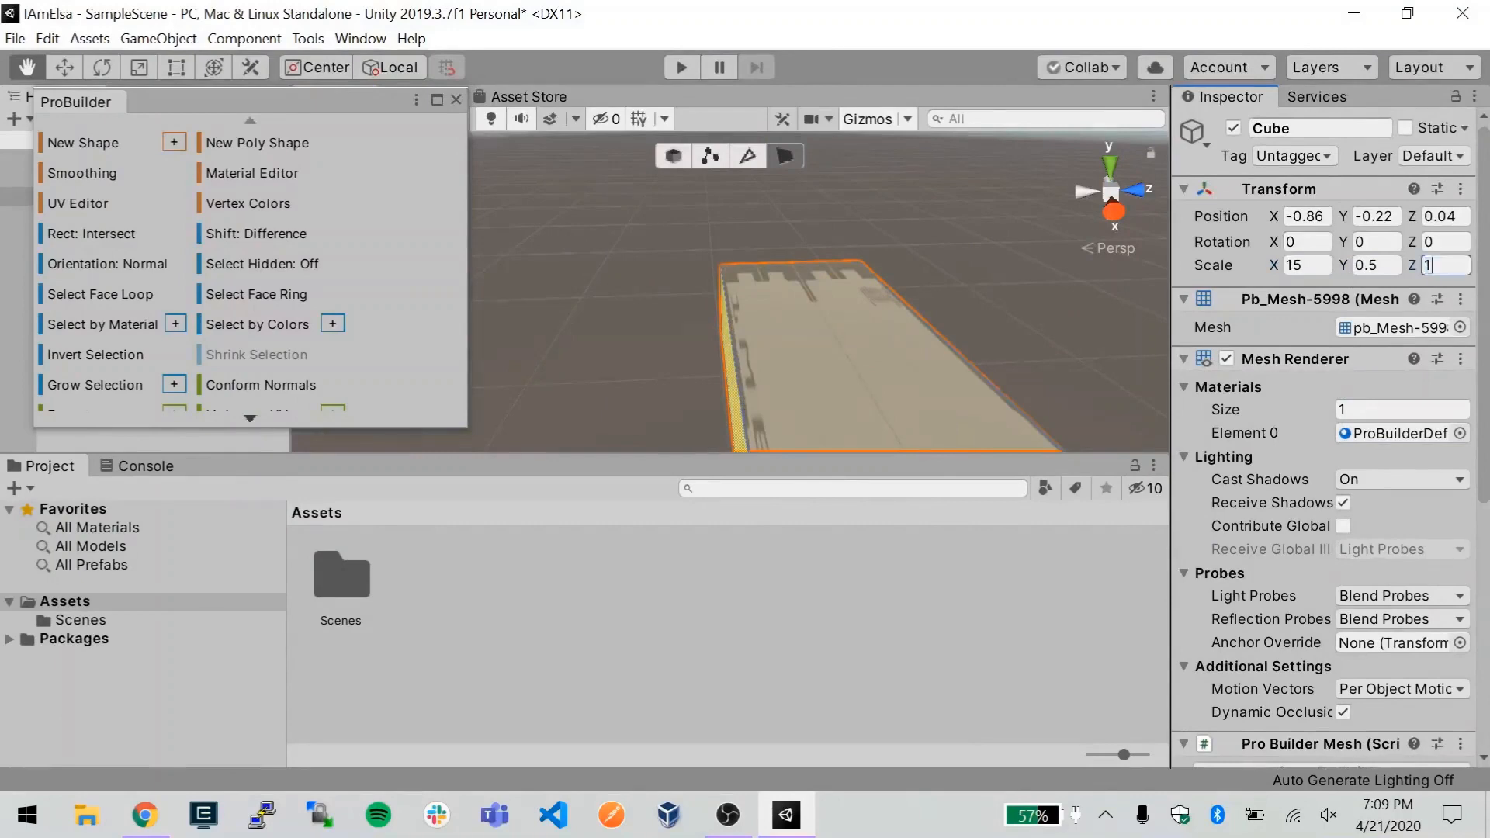
text(5)
Add a second ProBuilder cube of size 1 × 1 × 1 to the scene.
scroll(828, 304, down, 3)
scroll(829, 304, up, 2)
middle_drag(828, 305, 771, 223)
mouse_move(805, 262)
middle_down()
mouse_move(761, 193)
mouse_move(753, 124)
mouse_move(758, 181)
mouse_move(782, 166)
mouse_move(831, 233)
mouse_move(825, 248)
middle_up()
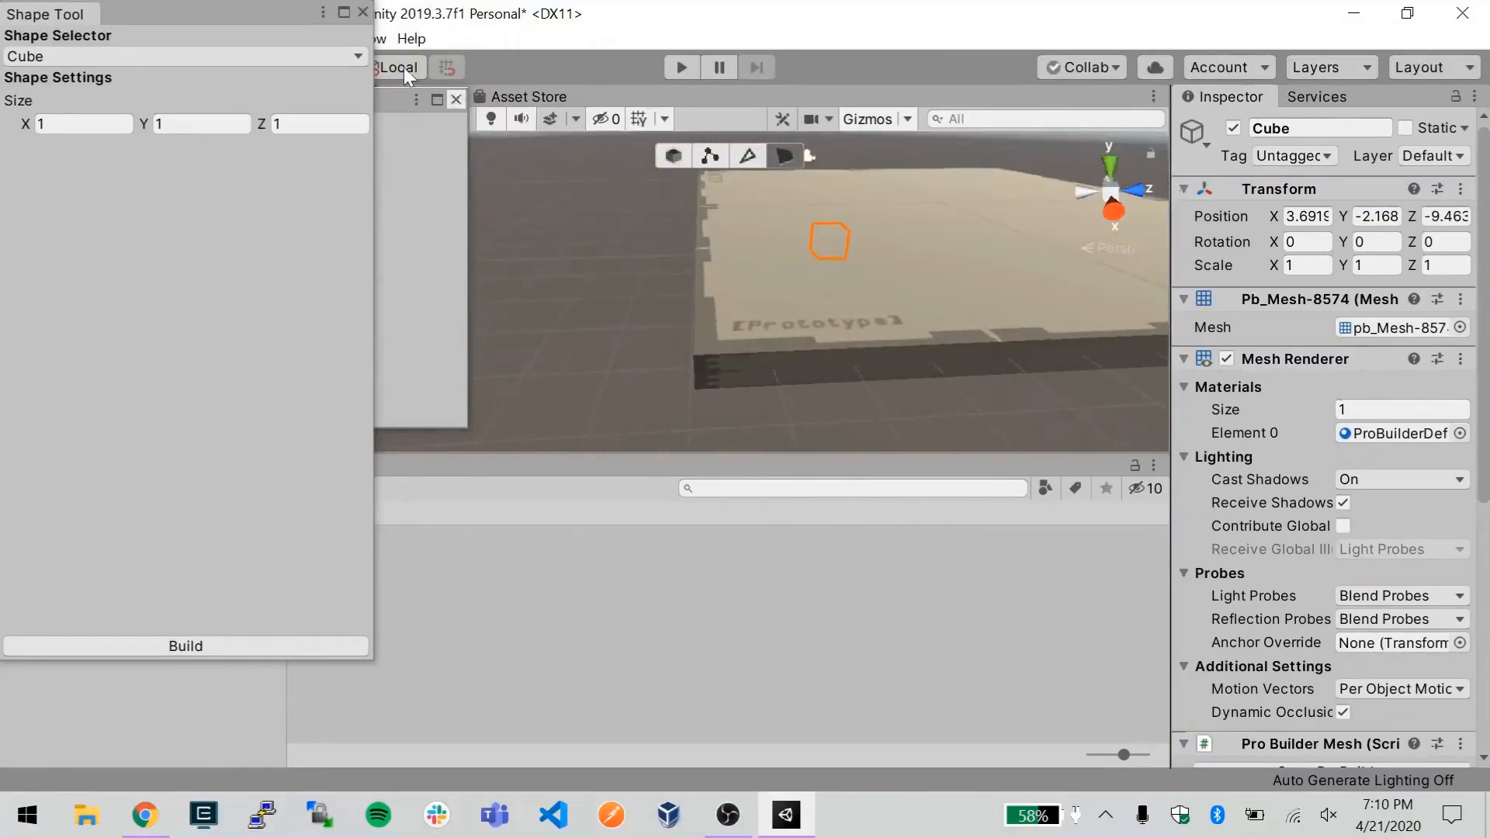
click(362, 13)
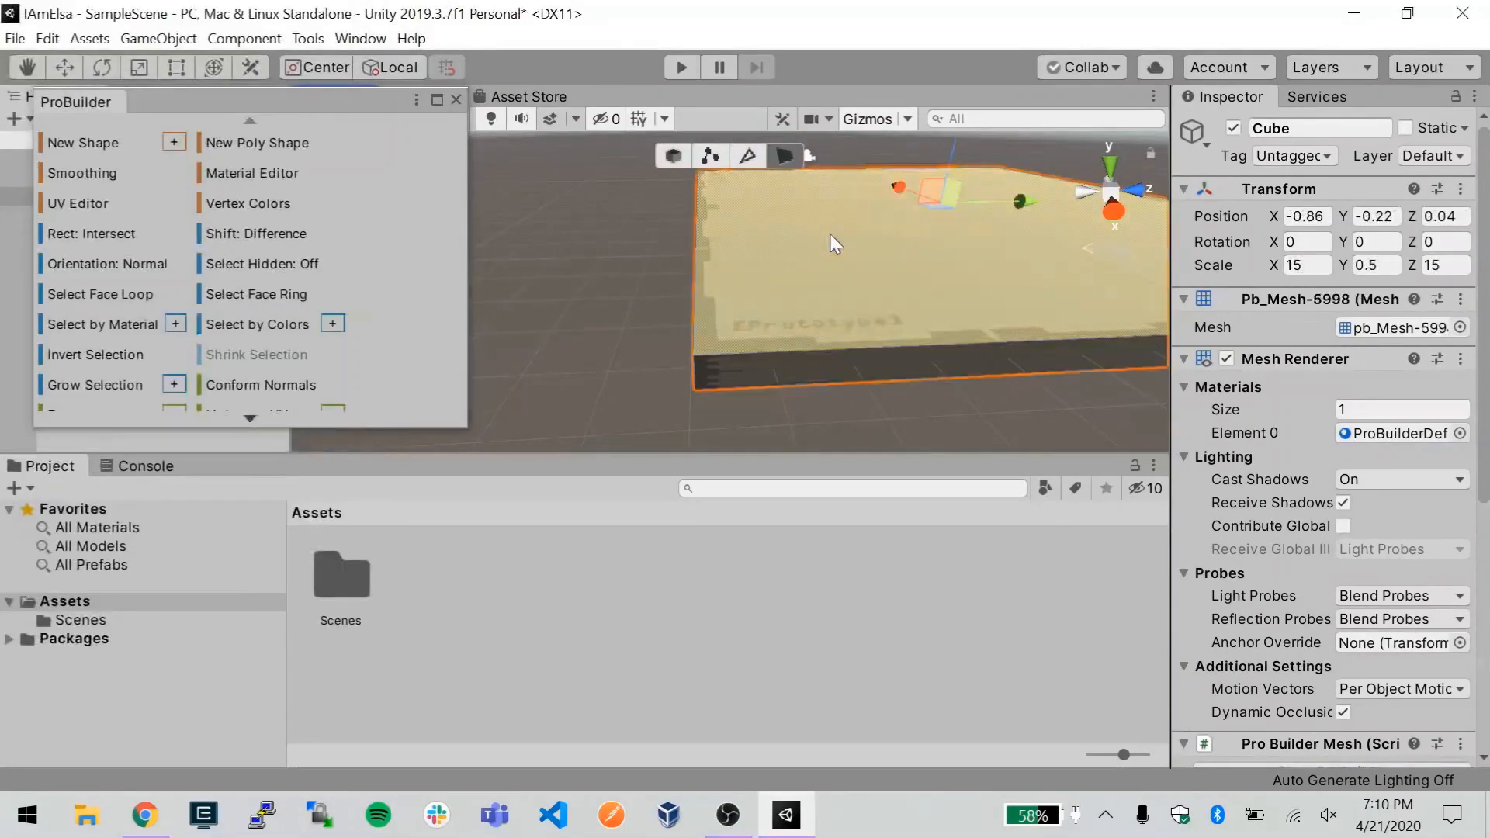
Select the small cube and move it above the platform, to about Y 2.78 and Z -3.8.
click(830, 234)
scroll(854, 377, up, 5)
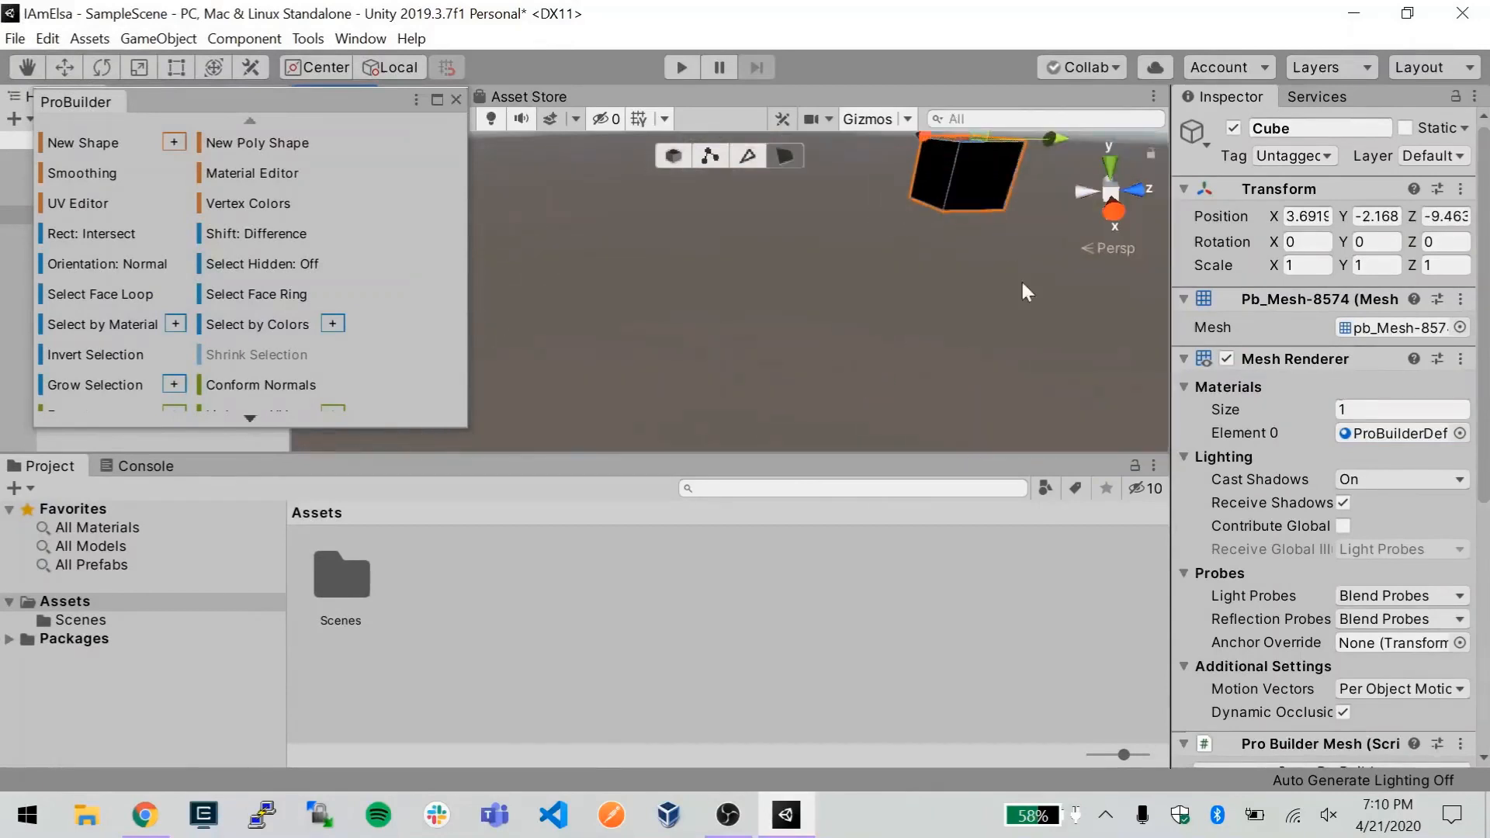
drag(1001, 313, 964, 169)
click(948, 169)
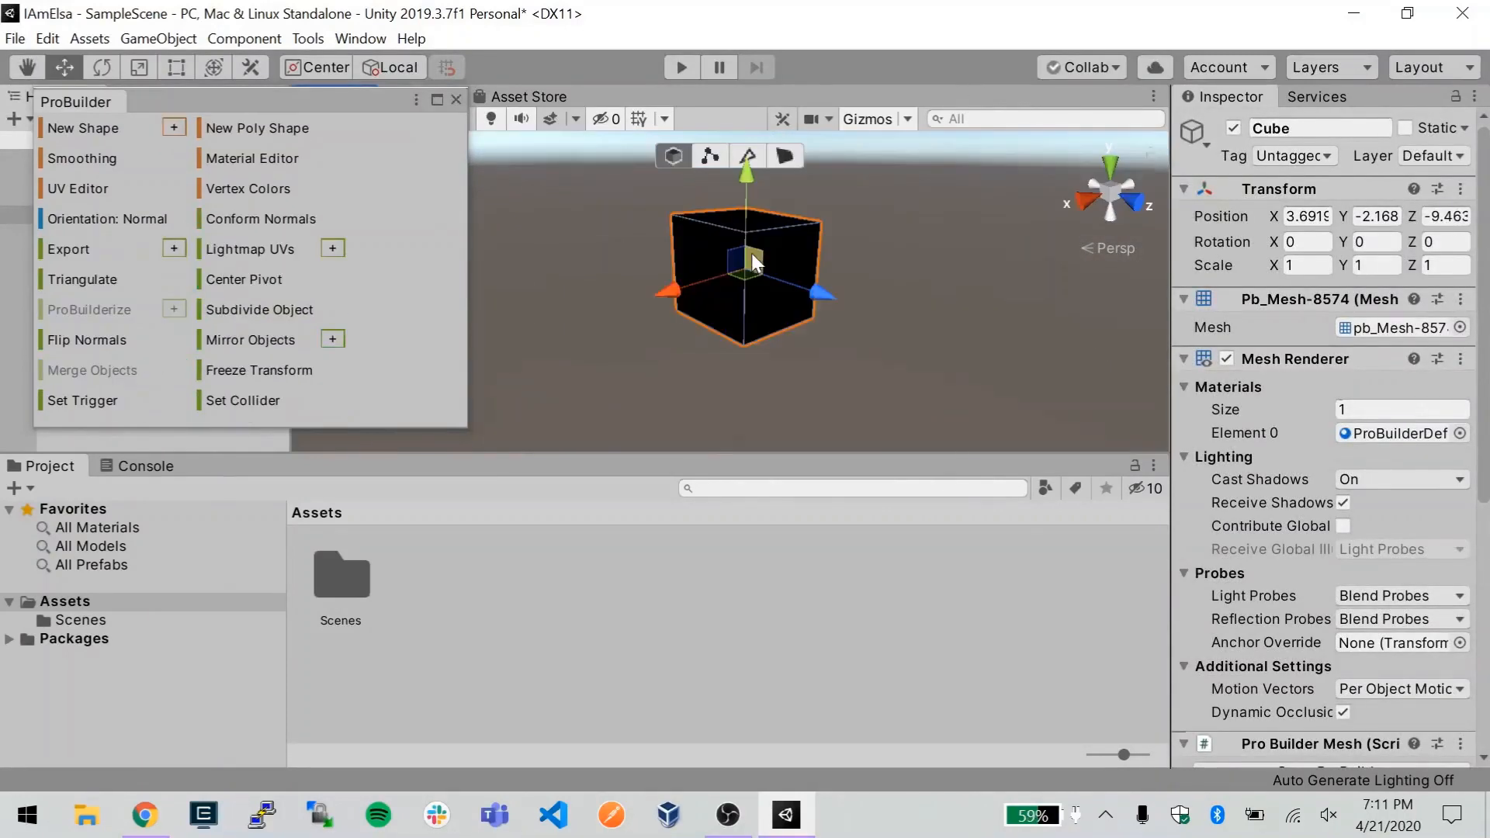
drag(744, 247, 910, 820)
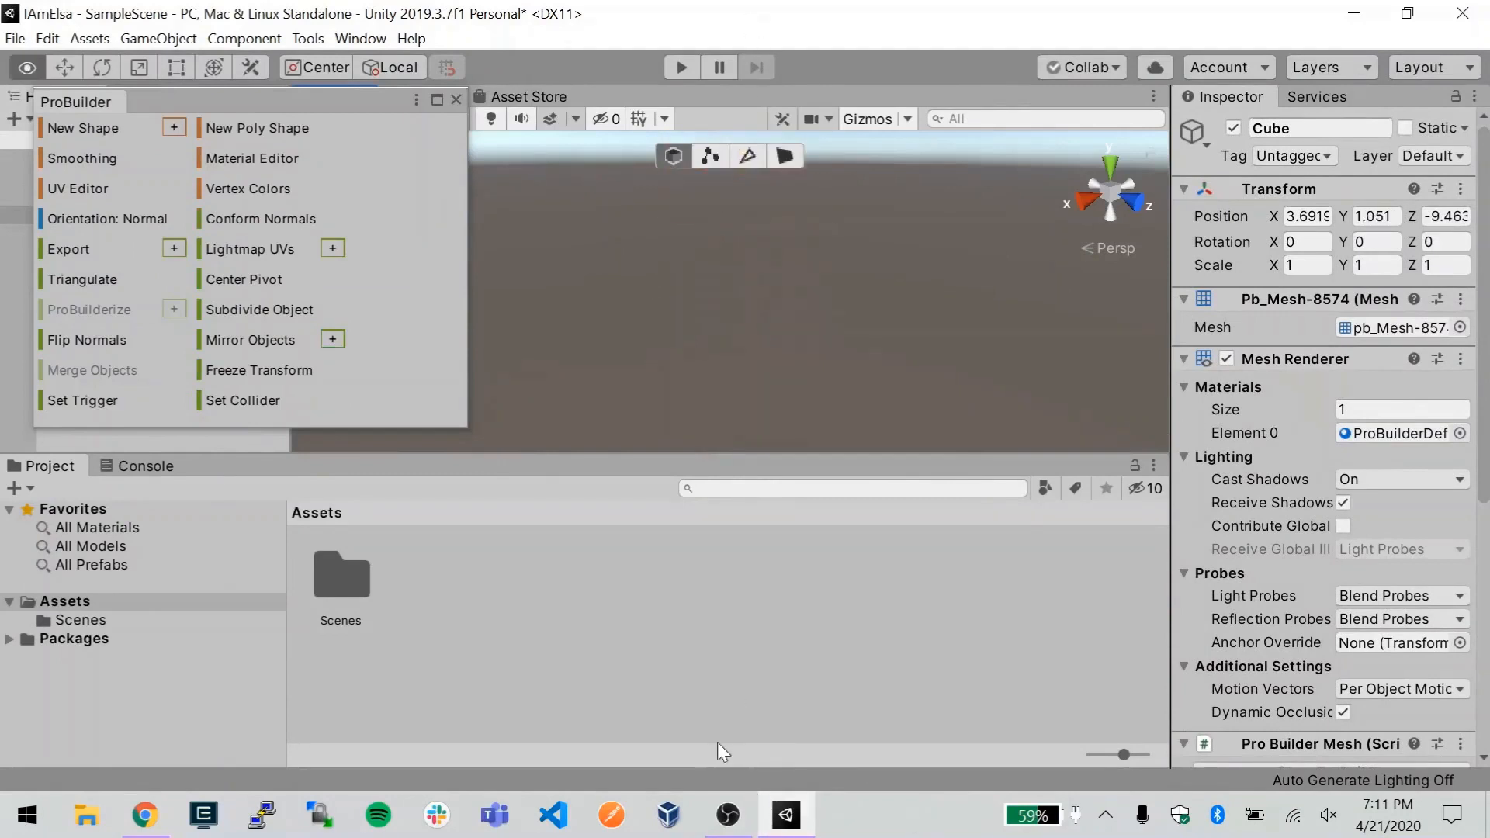
alt+scroll(761, 329, down, 10)
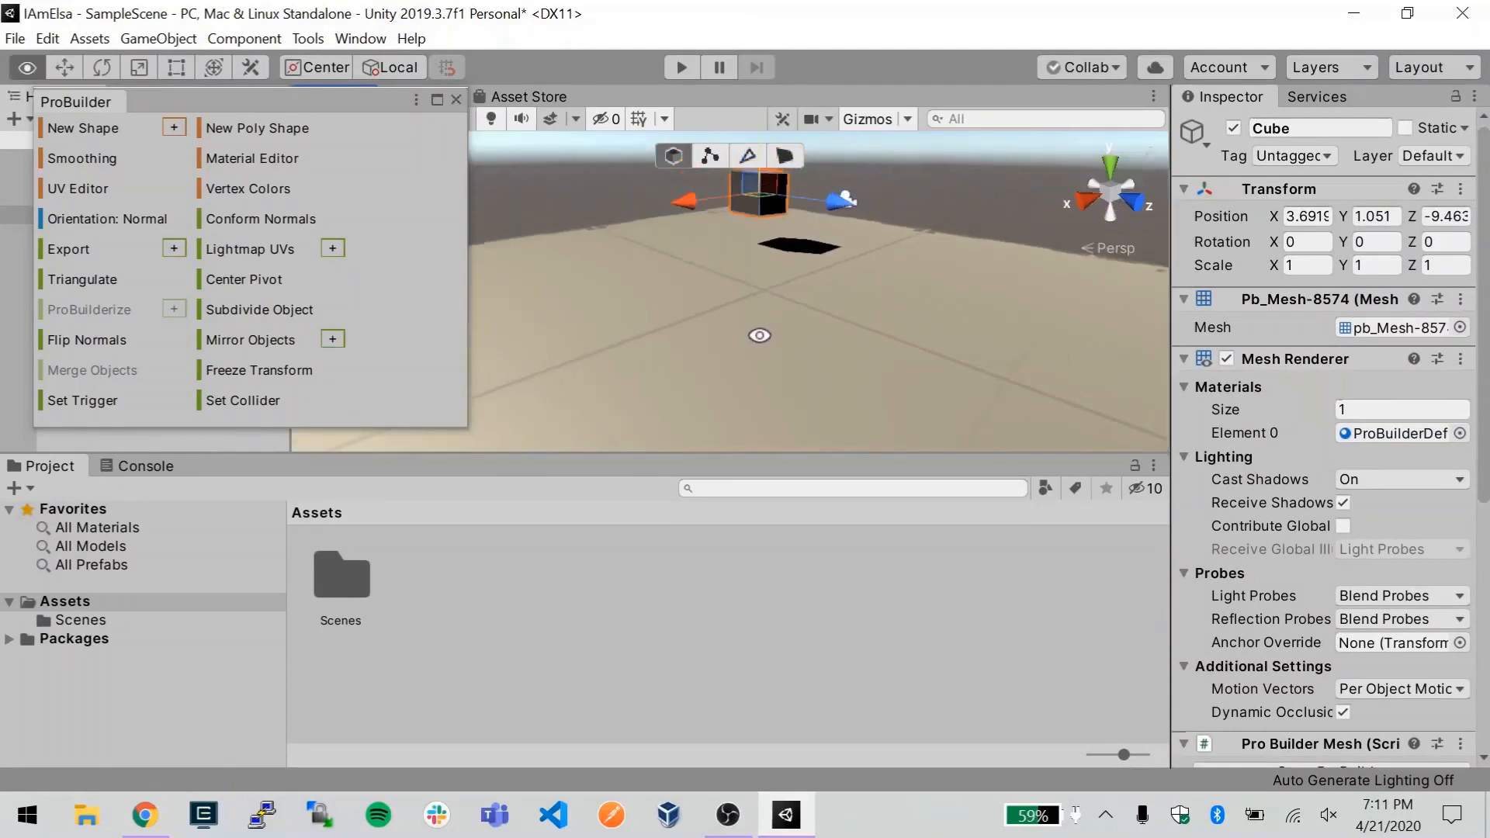
mouse_move(756, 202)
mouse_down()
mouse_move(763, 267)
mouse_move(768, 223)
mouse_up()
drag(842, 278, 892, 304)
drag(914, 281, 921, 213)
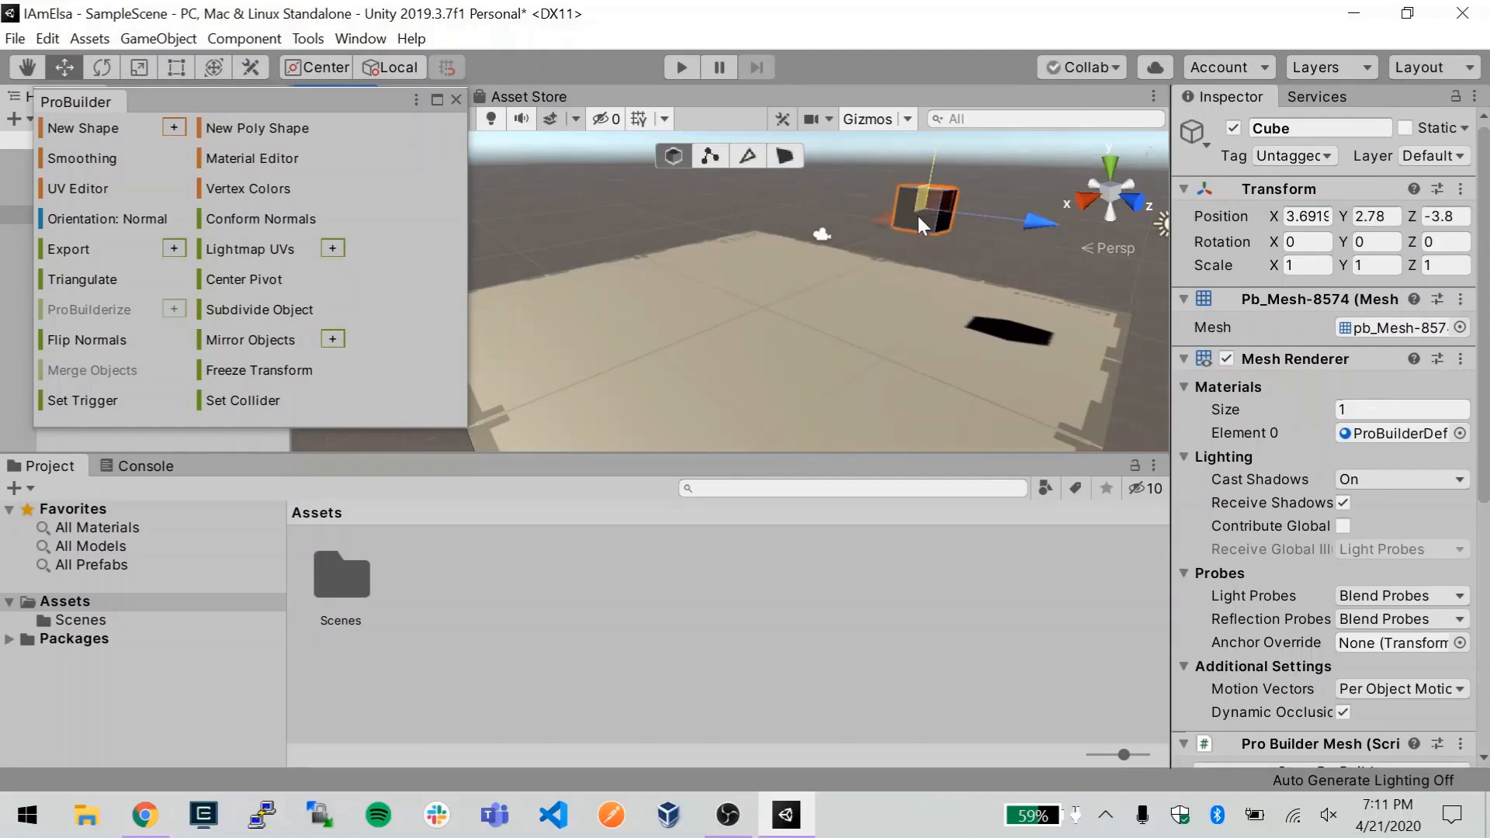
Try reshaping the small cube by selecting and moving its lower corner vertices in vertex mode.
click(710, 156)
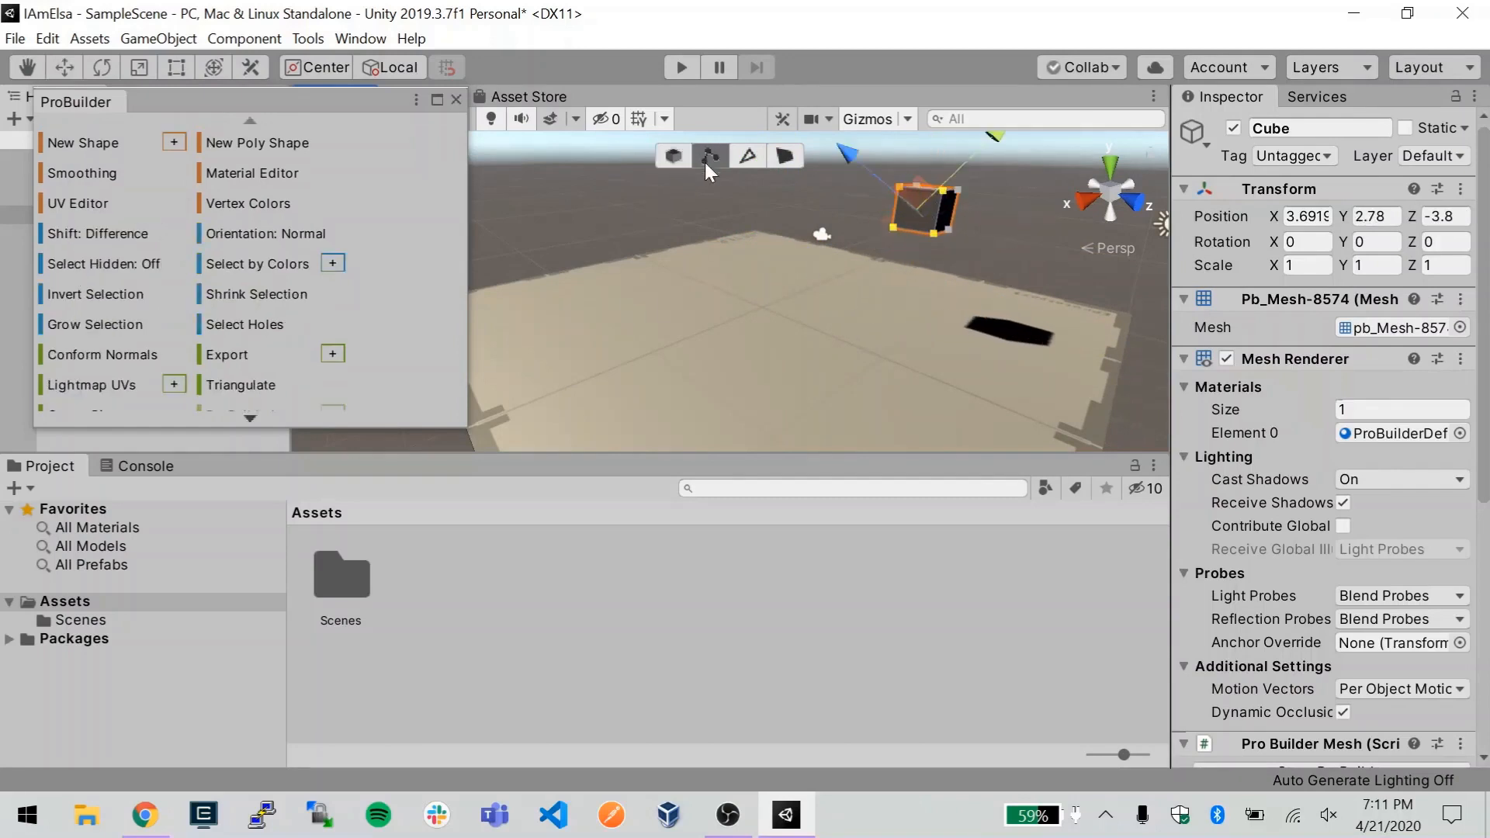
click(929, 296)
click(933, 235)
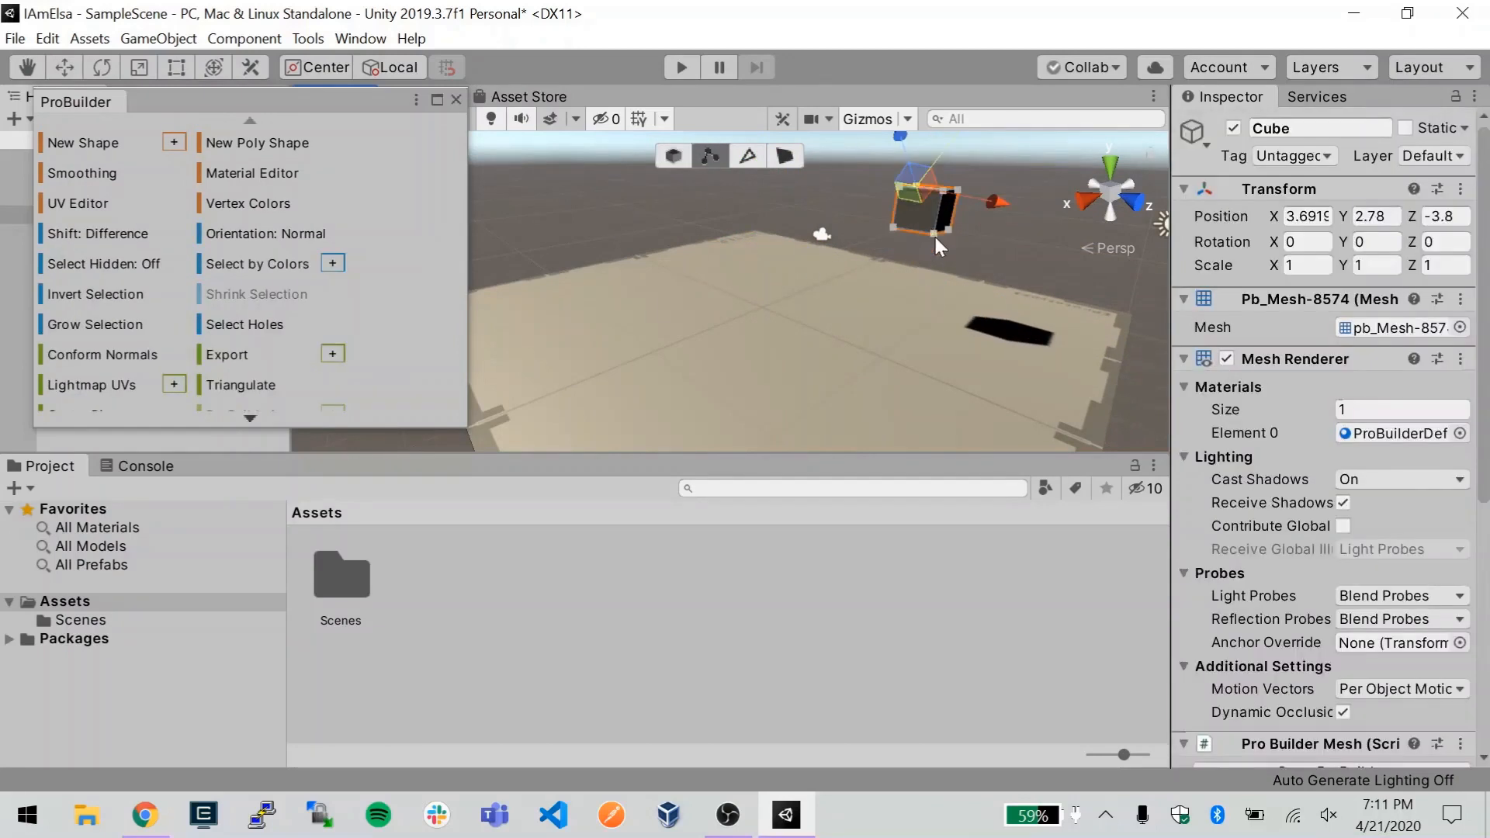
scroll(924, 249, up, 4)
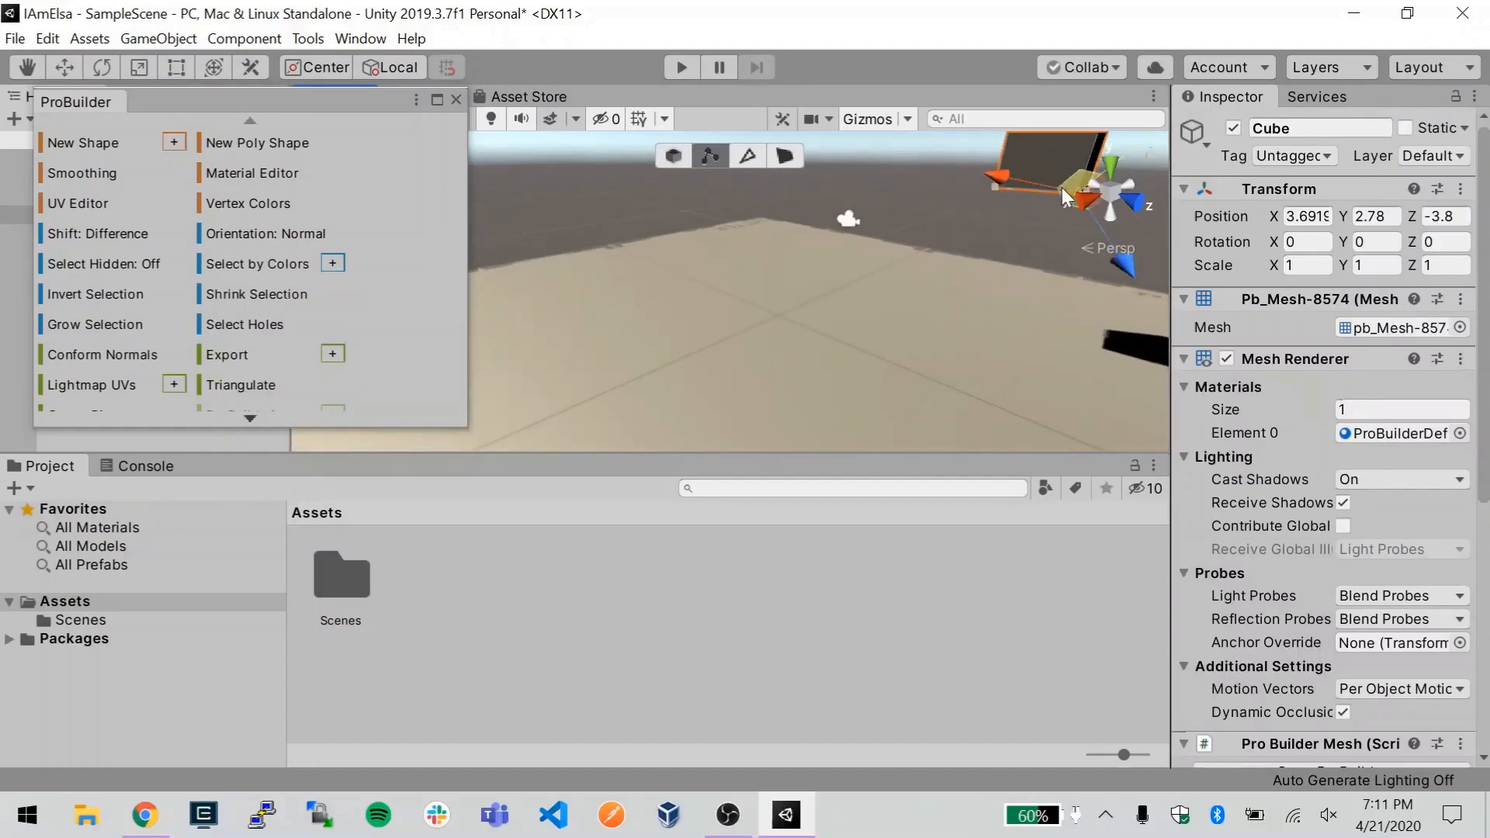
drag(1050, 193, 860, 265)
mouse_move(819, 331)
mouse_down()
mouse_move(787, 418)
mouse_move(820, 332)
mouse_up()
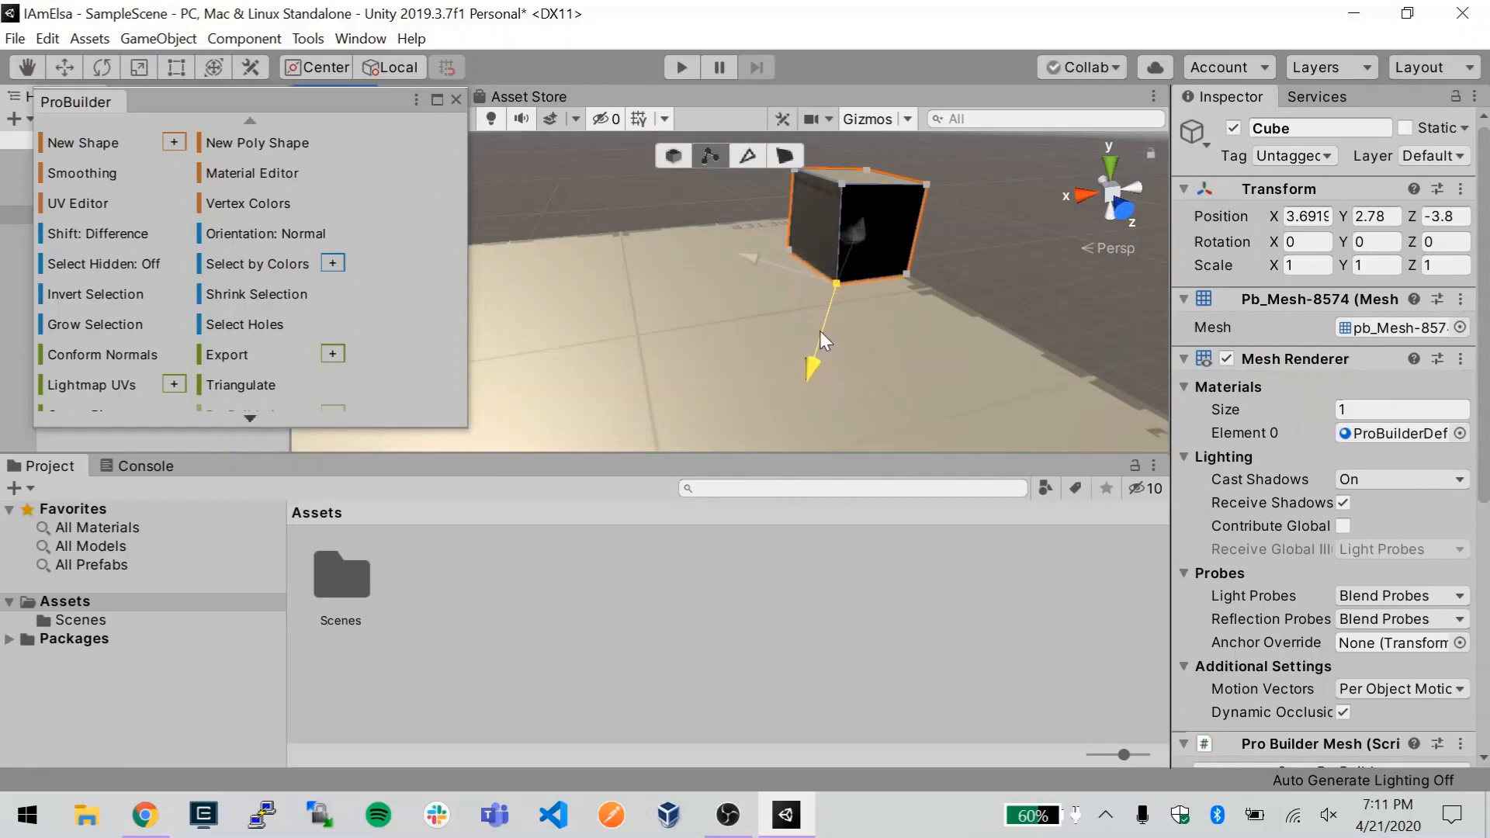
mouse_move(804, 272)
mouse_down()
mouse_move(705, 249)
mouse_move(799, 264)
mouse_up()
click(906, 272)
mouse_move(905, 271)
mouse_down()
mouse_move(986, 343)
mouse_move(906, 272)
mouse_up()
click(492, 243)
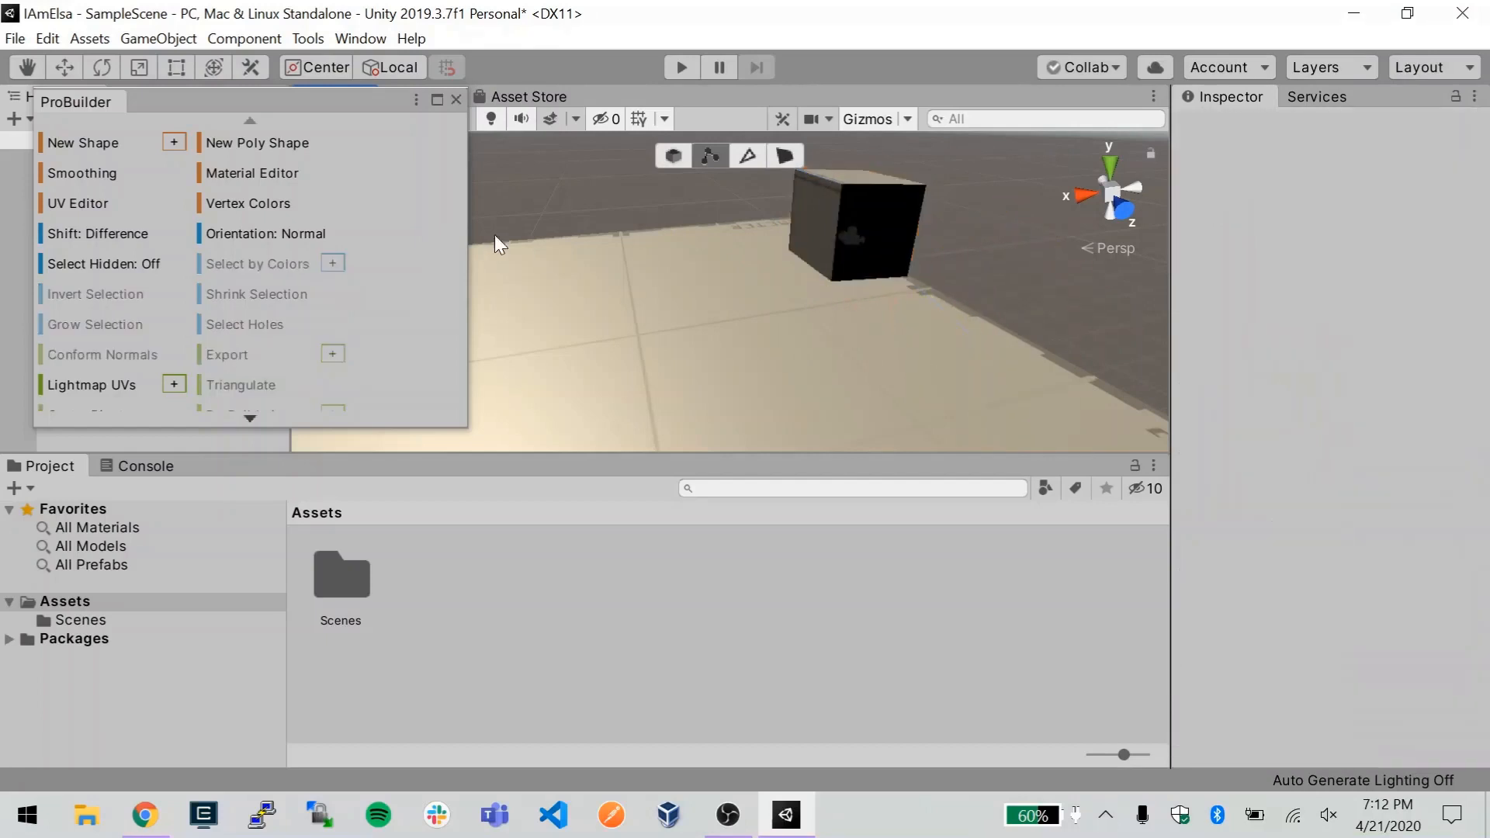
Try stretching the small cube by pulling one of its vertical edges outward in edge mode.
click(747, 156)
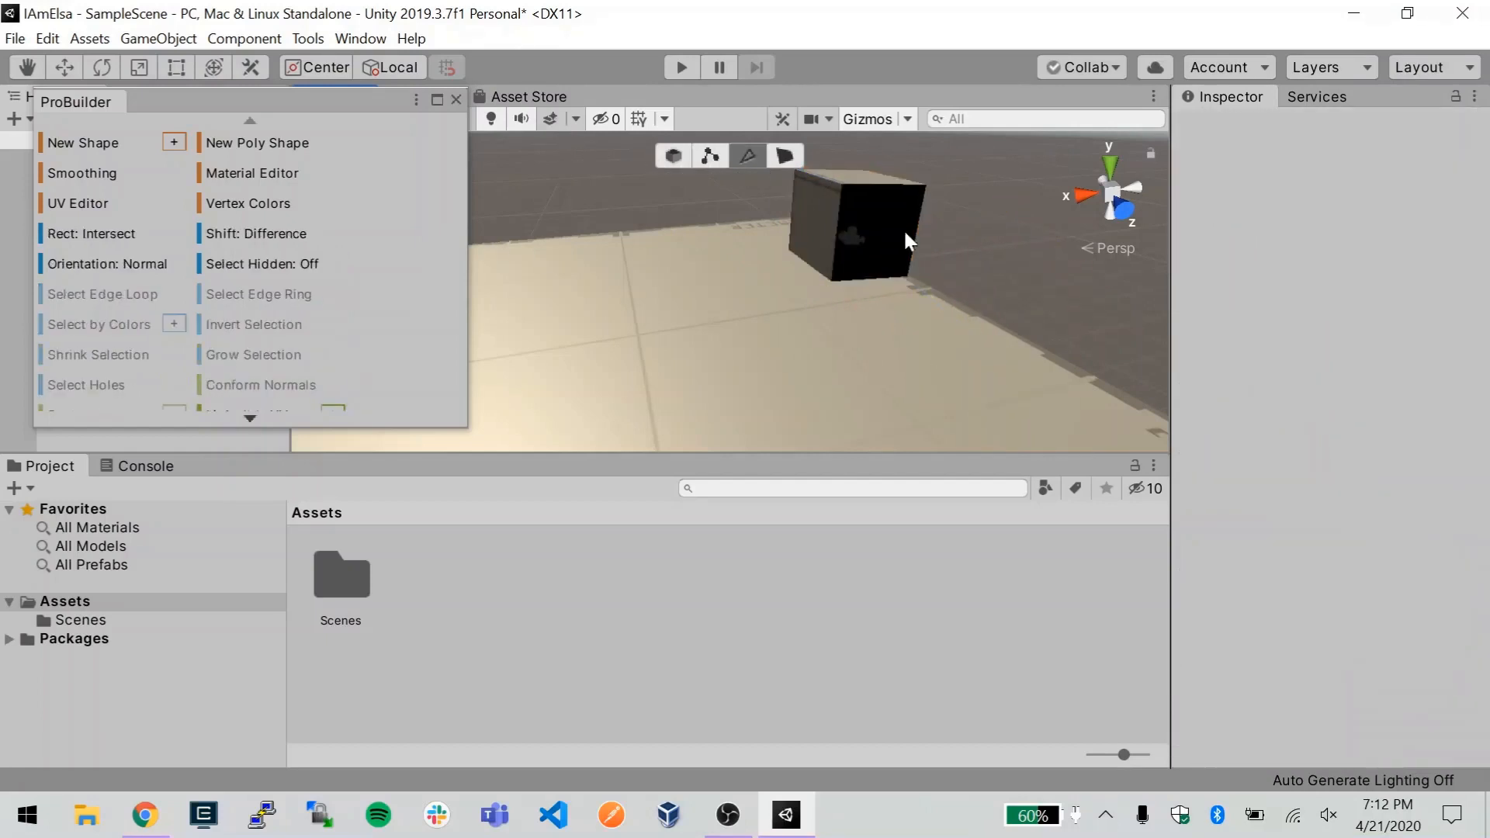
click(794, 238)
drag(795, 220, 671, 225)
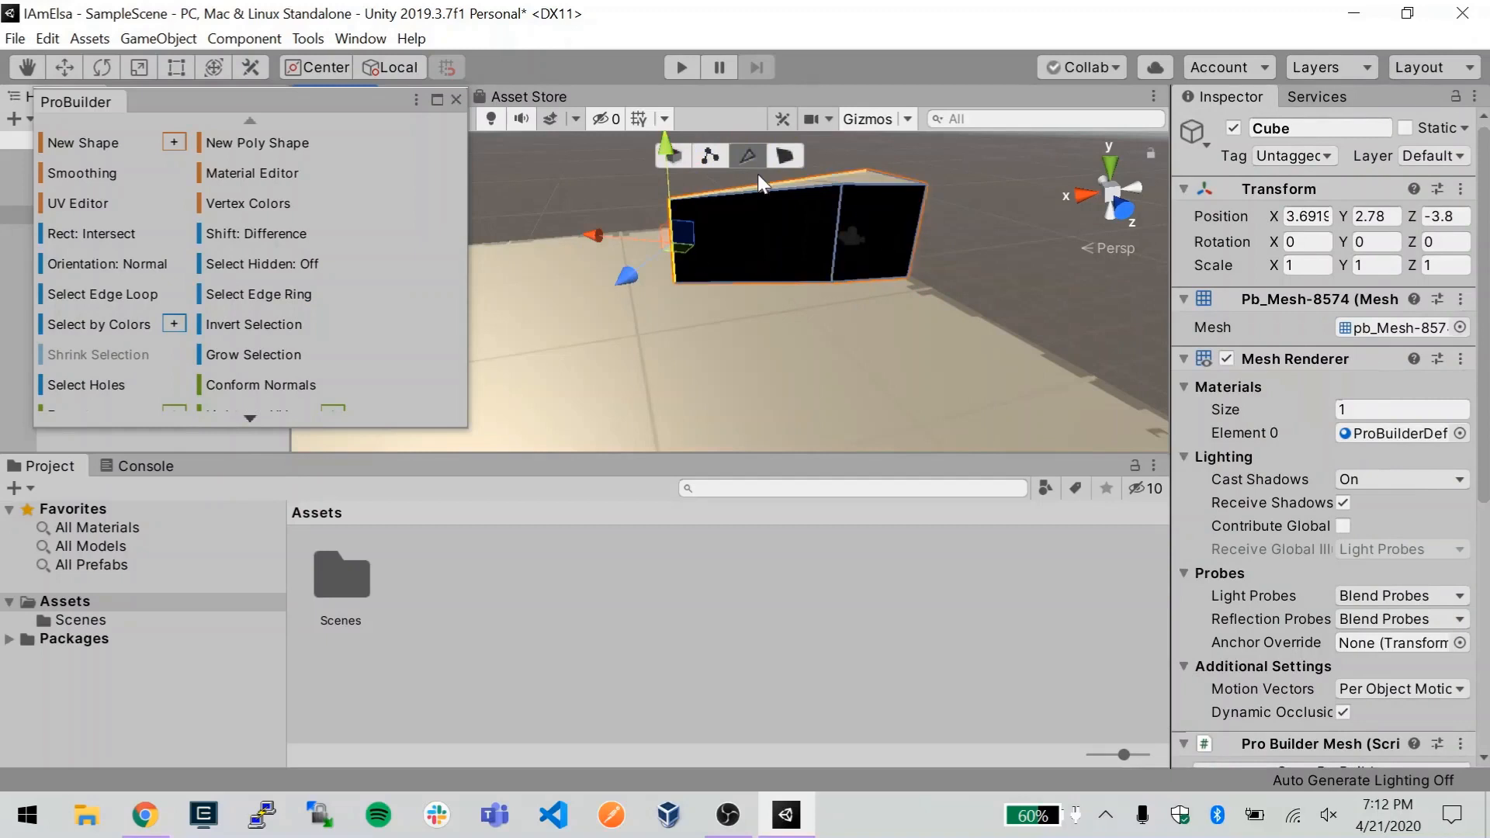
Try reshaping the small cube by selecting one of its side faces and pulling it in face mode.
click(780, 155)
click(820, 234)
drag(756, 236, 545, 412)
Position the small cube above the platform at about X 6.56, Y 1.57 and Z -5.06.
alt+drag(881, 353, 1041, 328)
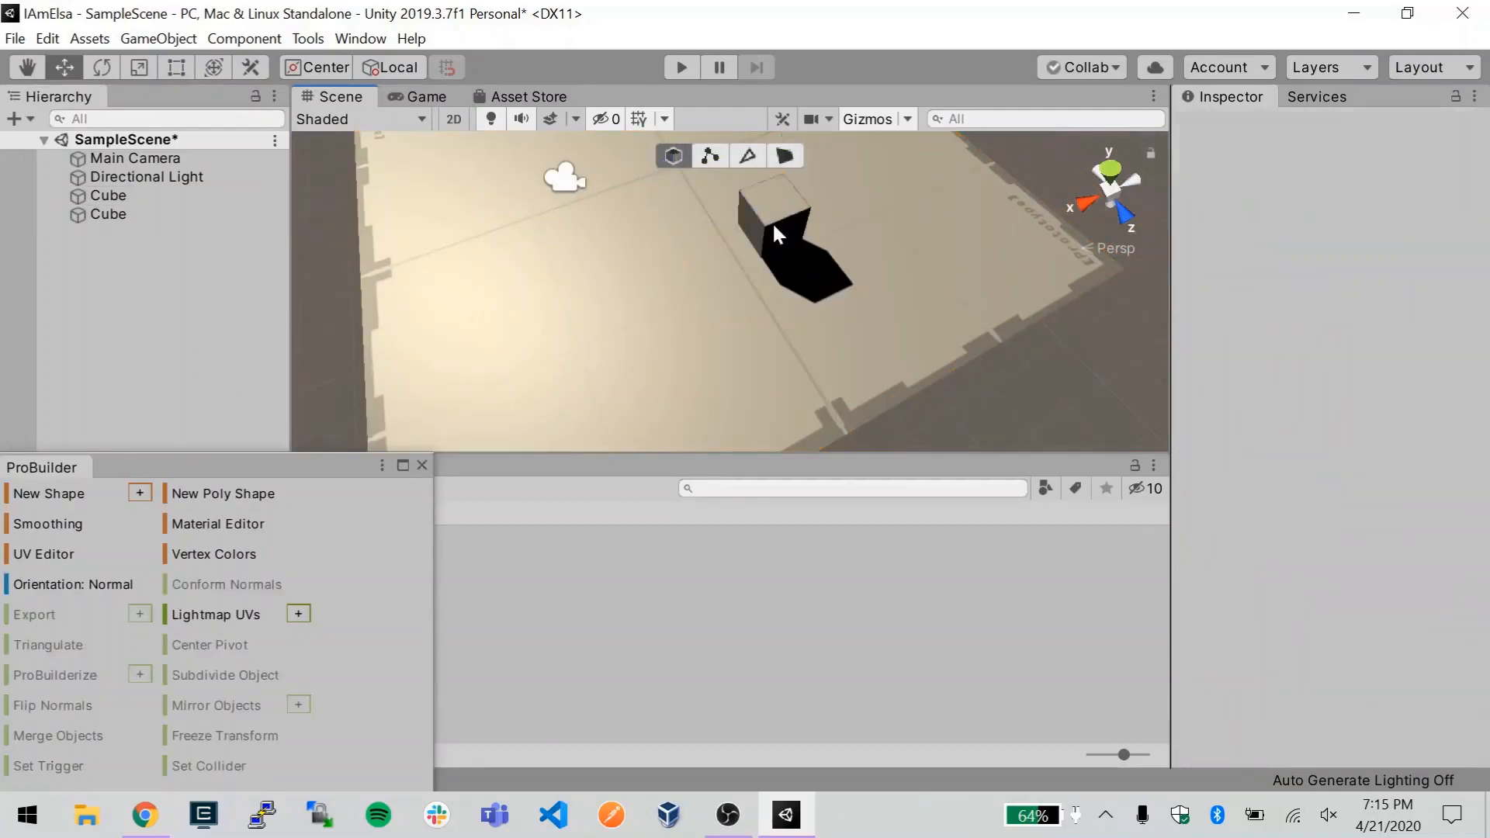
click(691, 370)
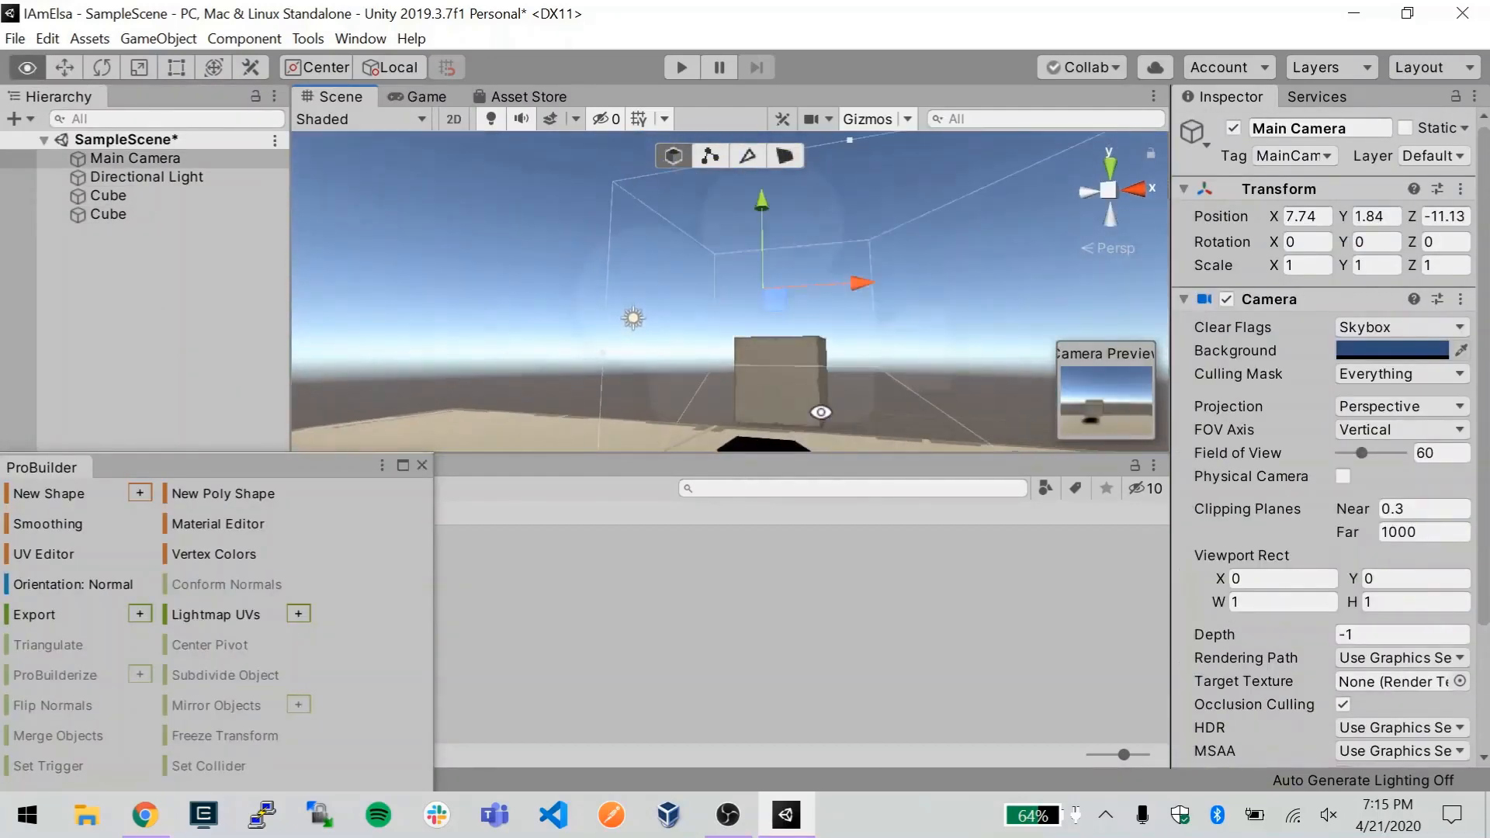
click(786, 394)
drag(785, 394, 549, 269)
key(w)
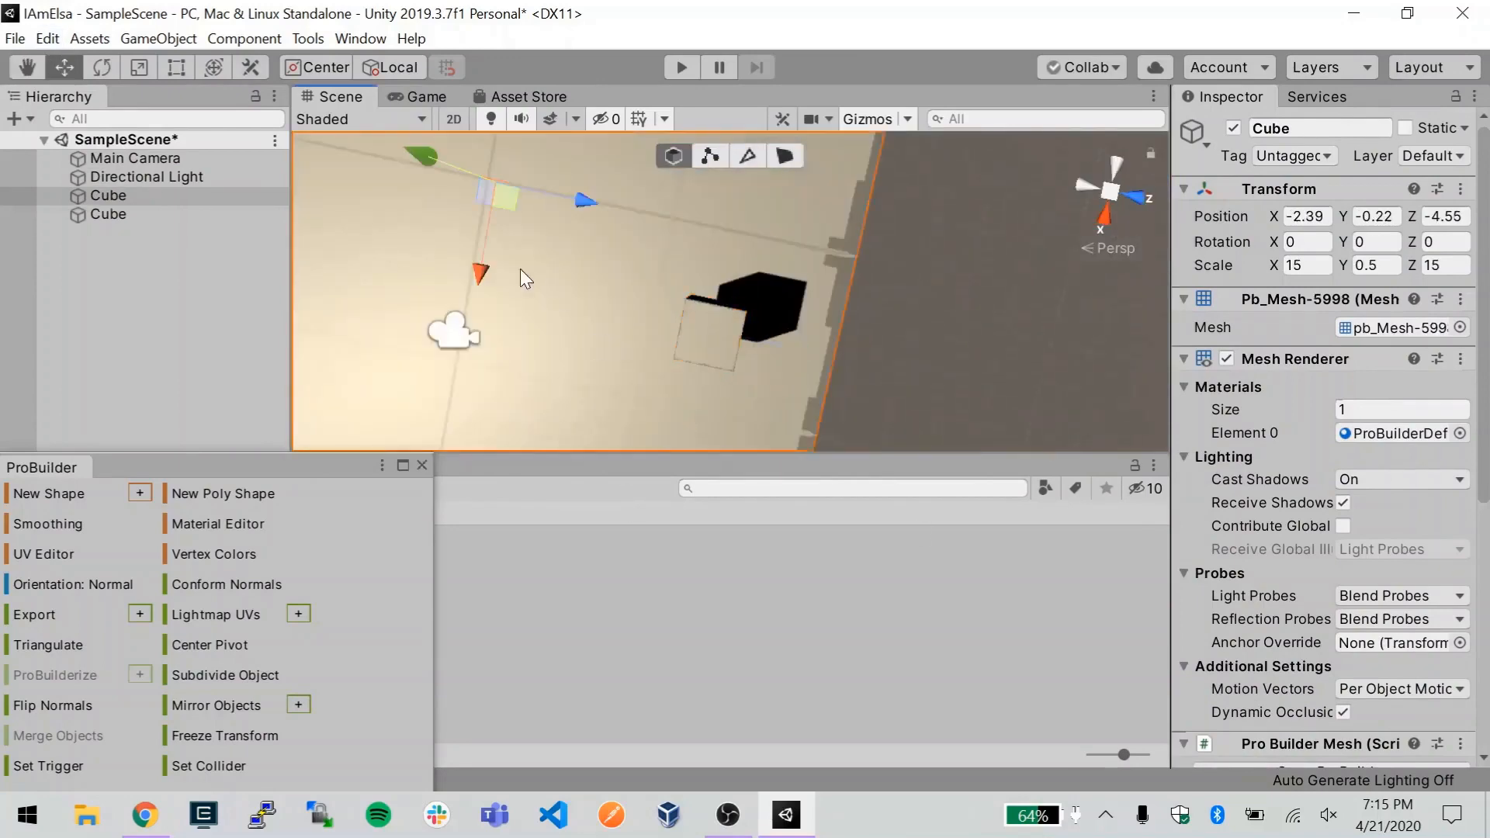
click(549, 268)
drag(777, 386, 783, 397)
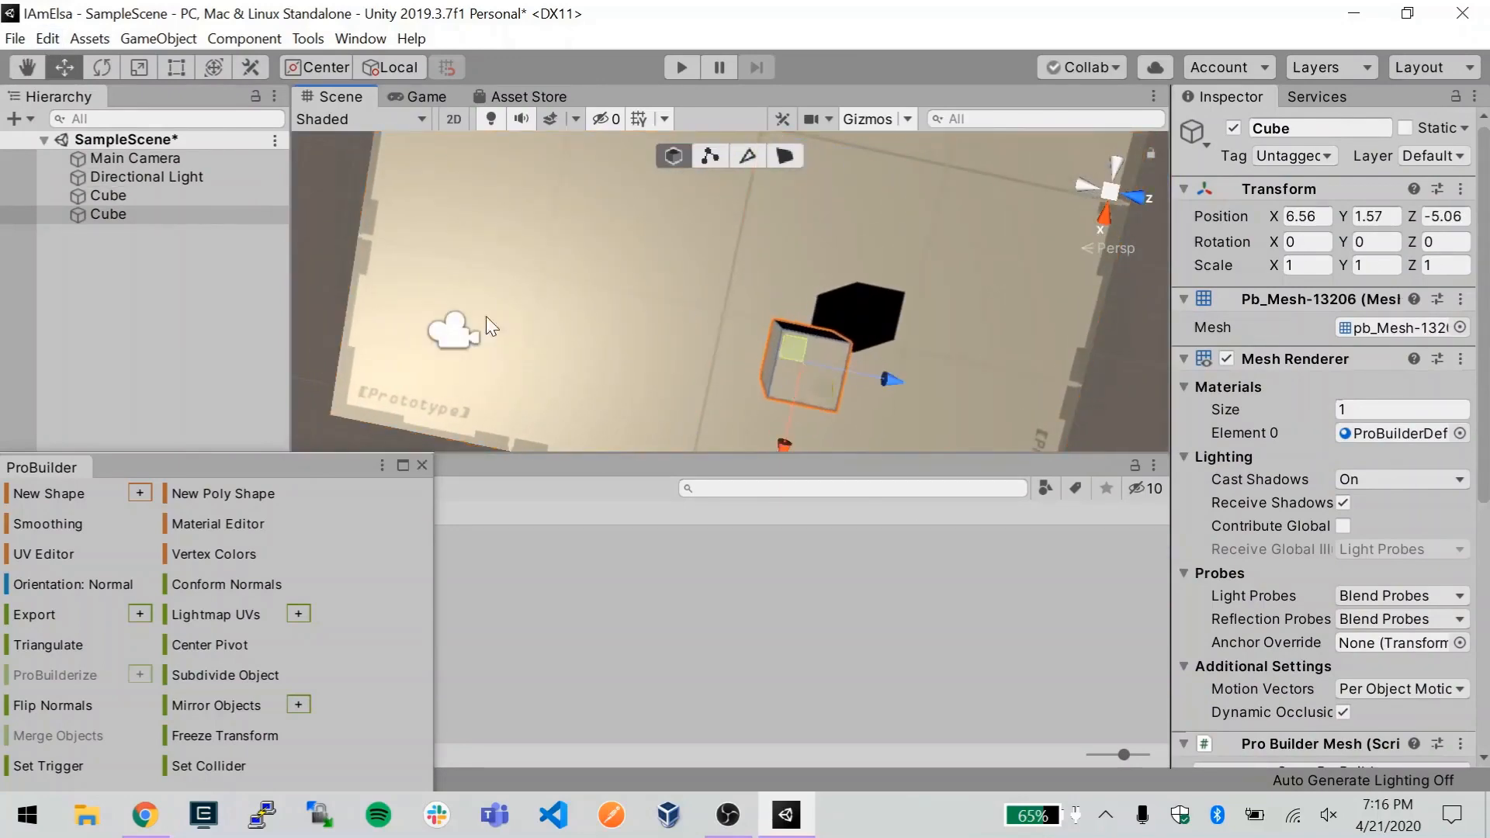
click(457, 324)
click(710, 250)
drag(727, 217, 721, 252)
click(454, 332)
alt+drag(466, 372, 653, 322)
Set the small cube's rotation to X 0, Y 0 and Z 50.
click(838, 342)
click(1375, 242)
text(50)
key(BackSpace)
key(BackSpace)
text(0)
click(1308, 242)
text(50)
key(BackSpace)
key(BackSpace)
text(0)
click(1445, 242)
text(50)
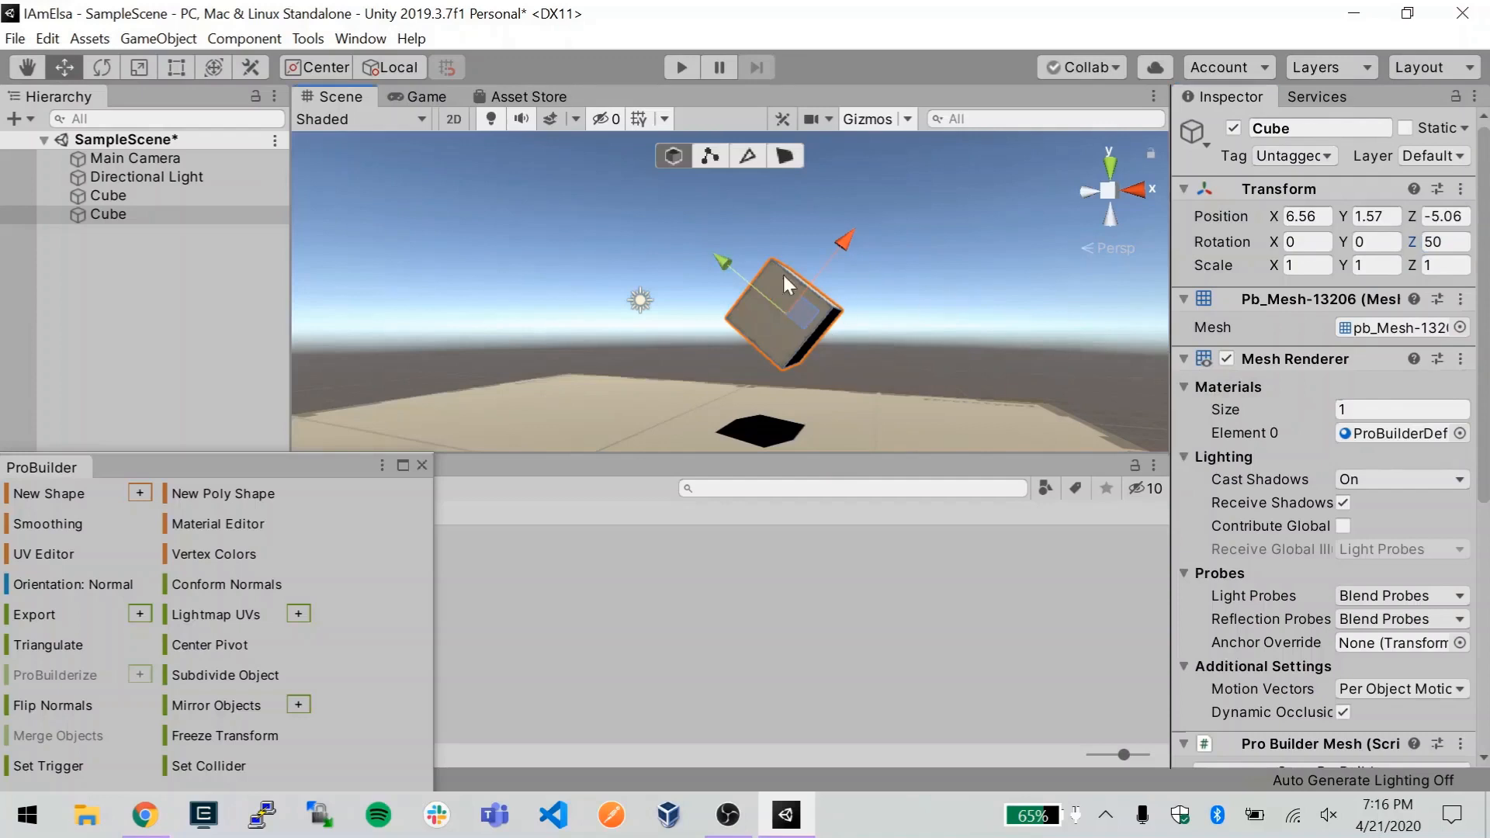
Set the ProBuilder handle orientation to Global and move the tilted cube along X to about 7.63.
drag(239, 463, 256, 293)
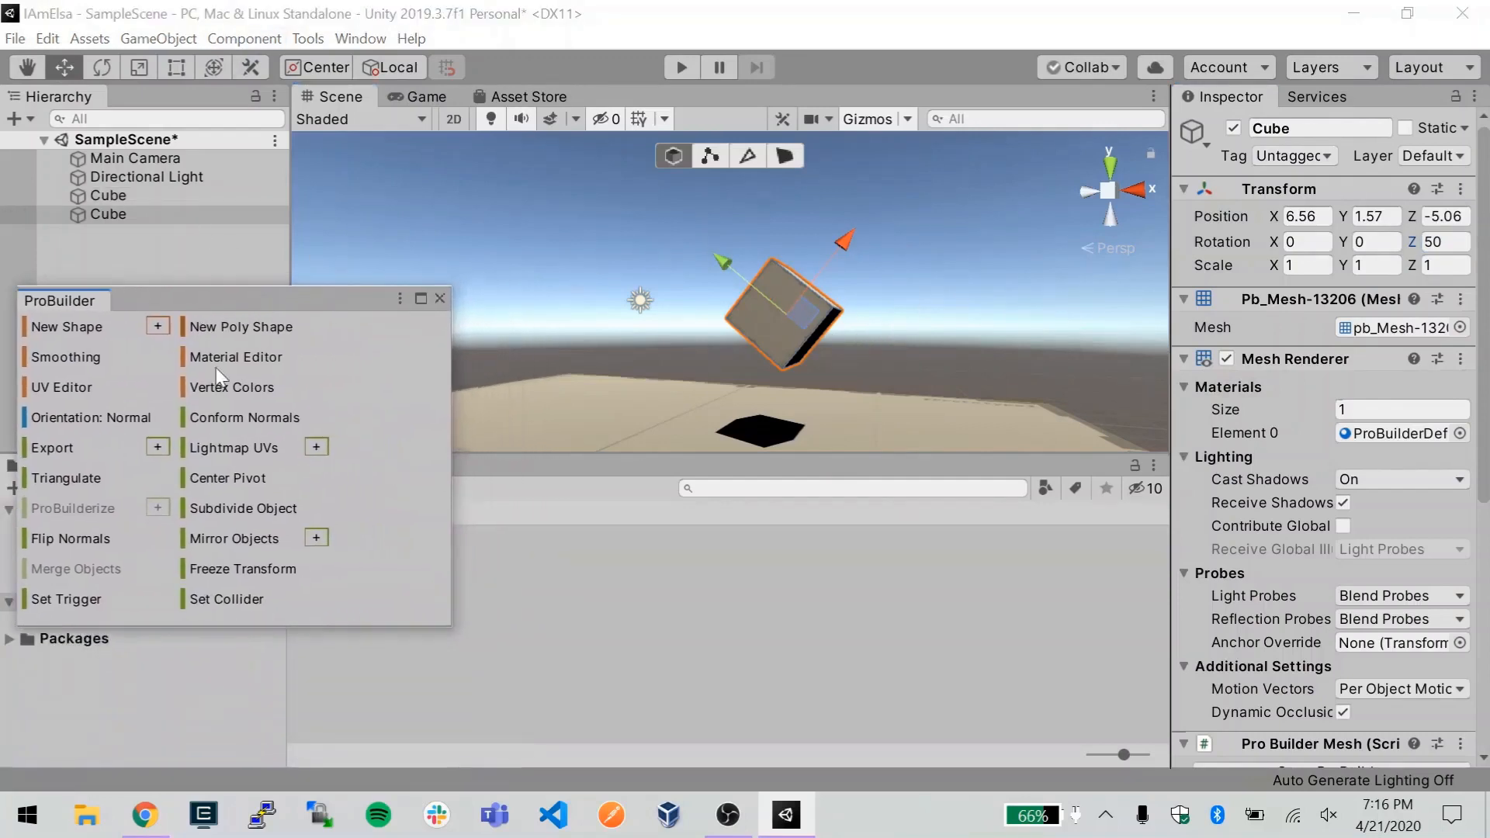
click(94, 419)
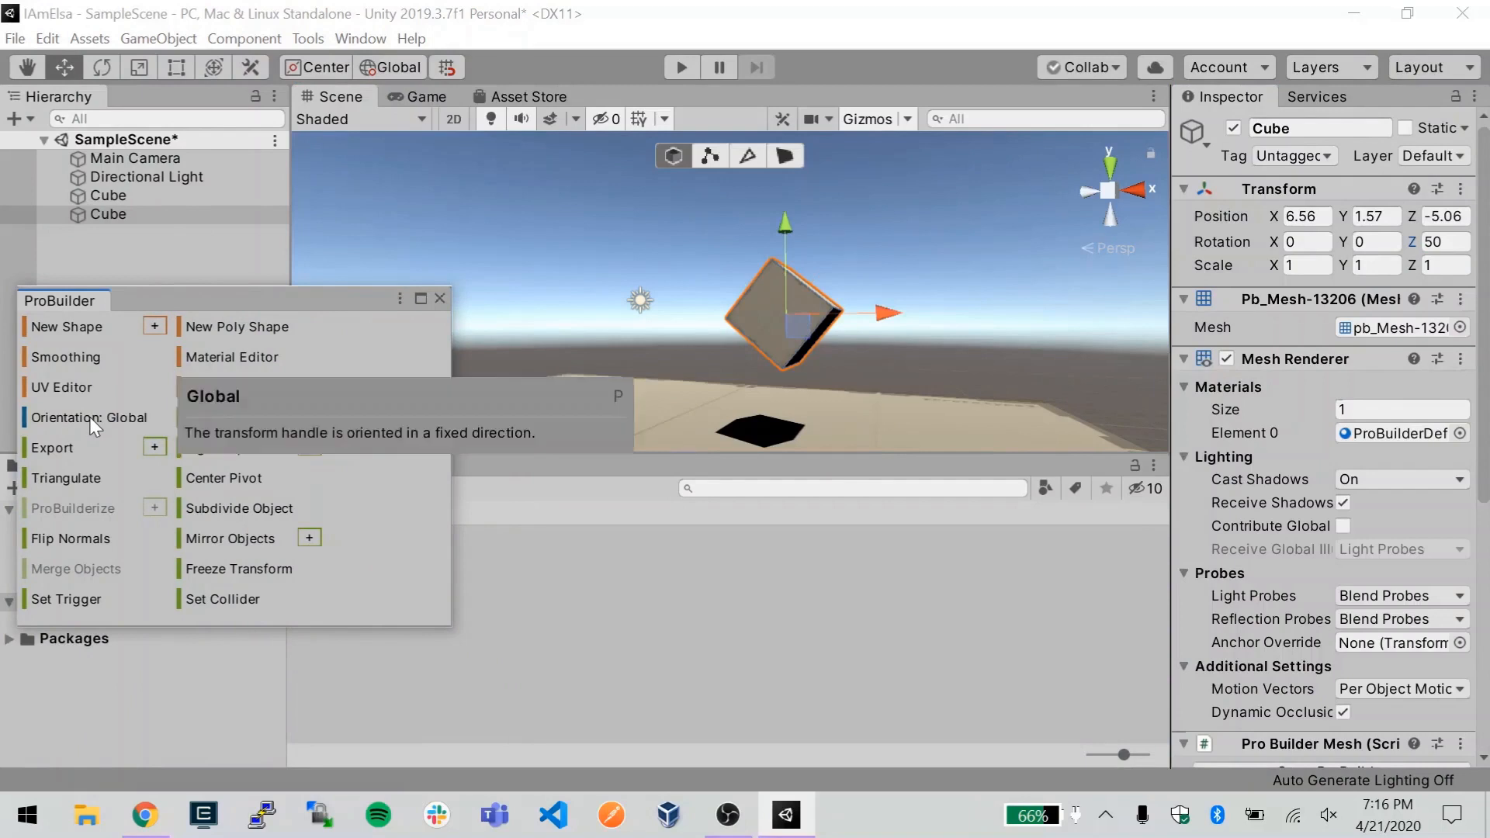
click(92, 417)
click(92, 419)
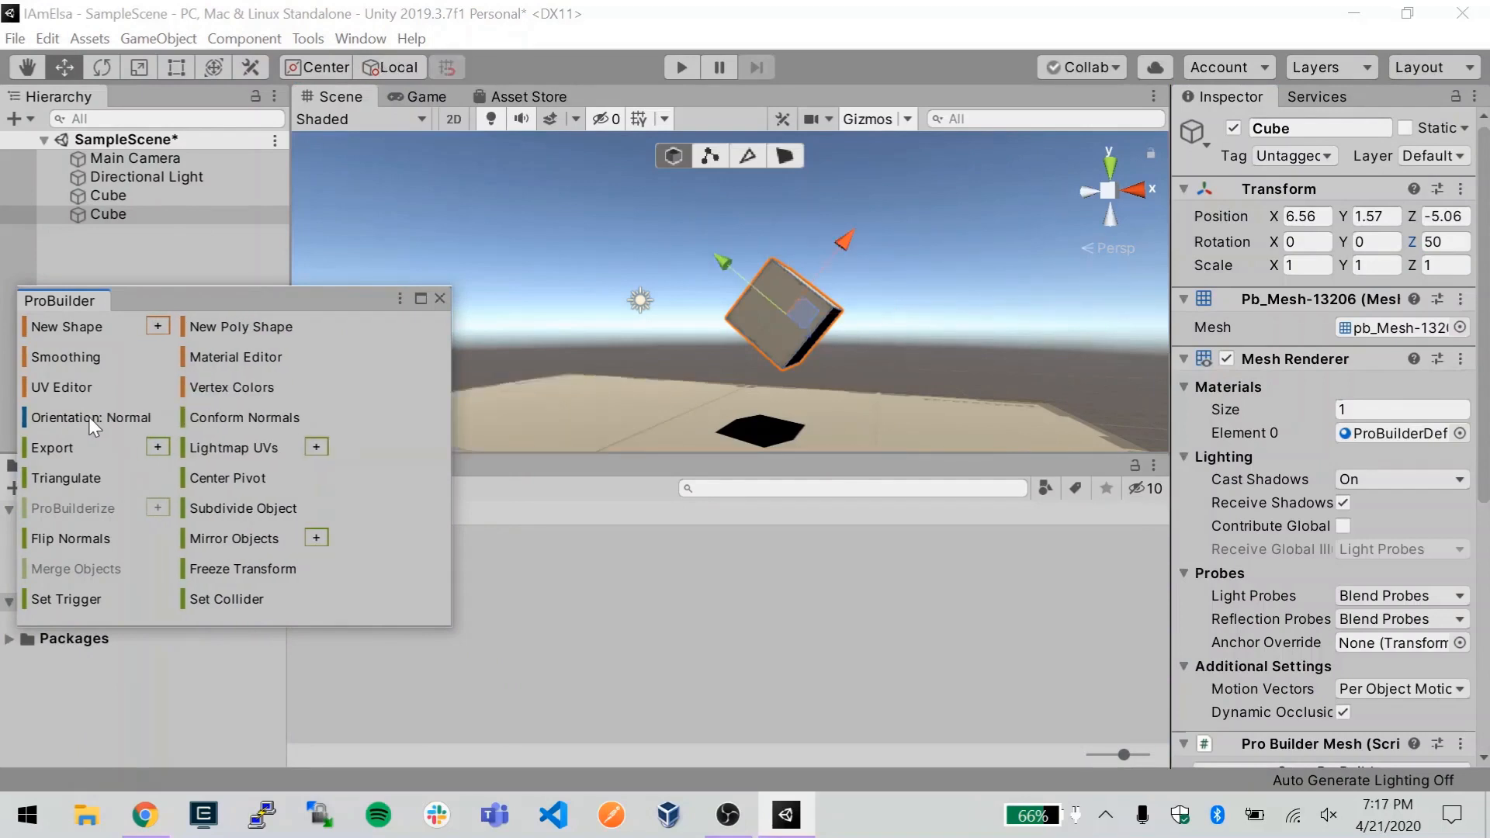
click(90, 420)
drag(868, 316, 626, 355)
Try moving the tilted cube's near upper vertex along the global Z axis in vertex mode.
click(709, 156)
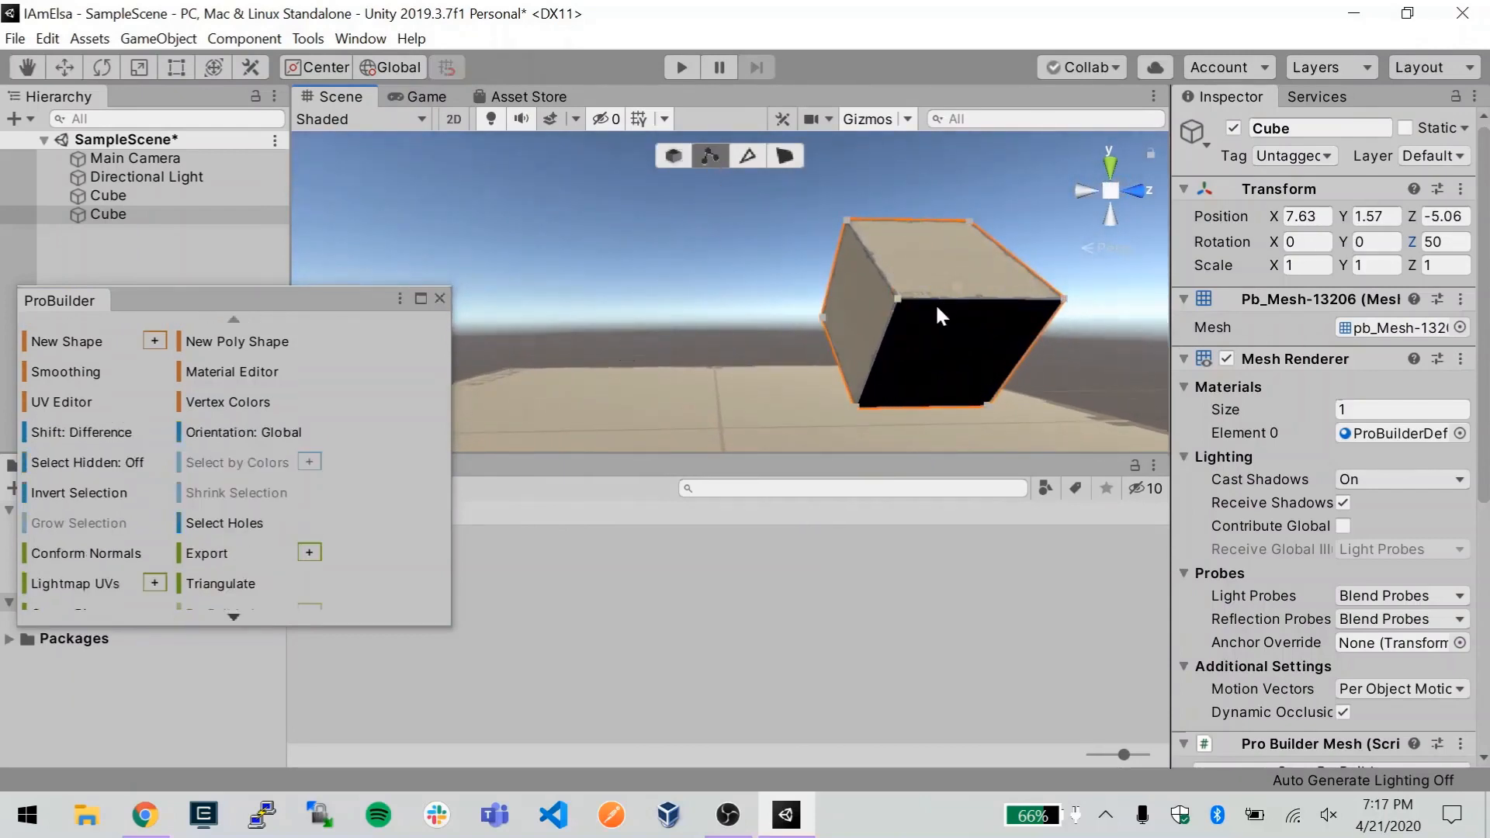
click(902, 299)
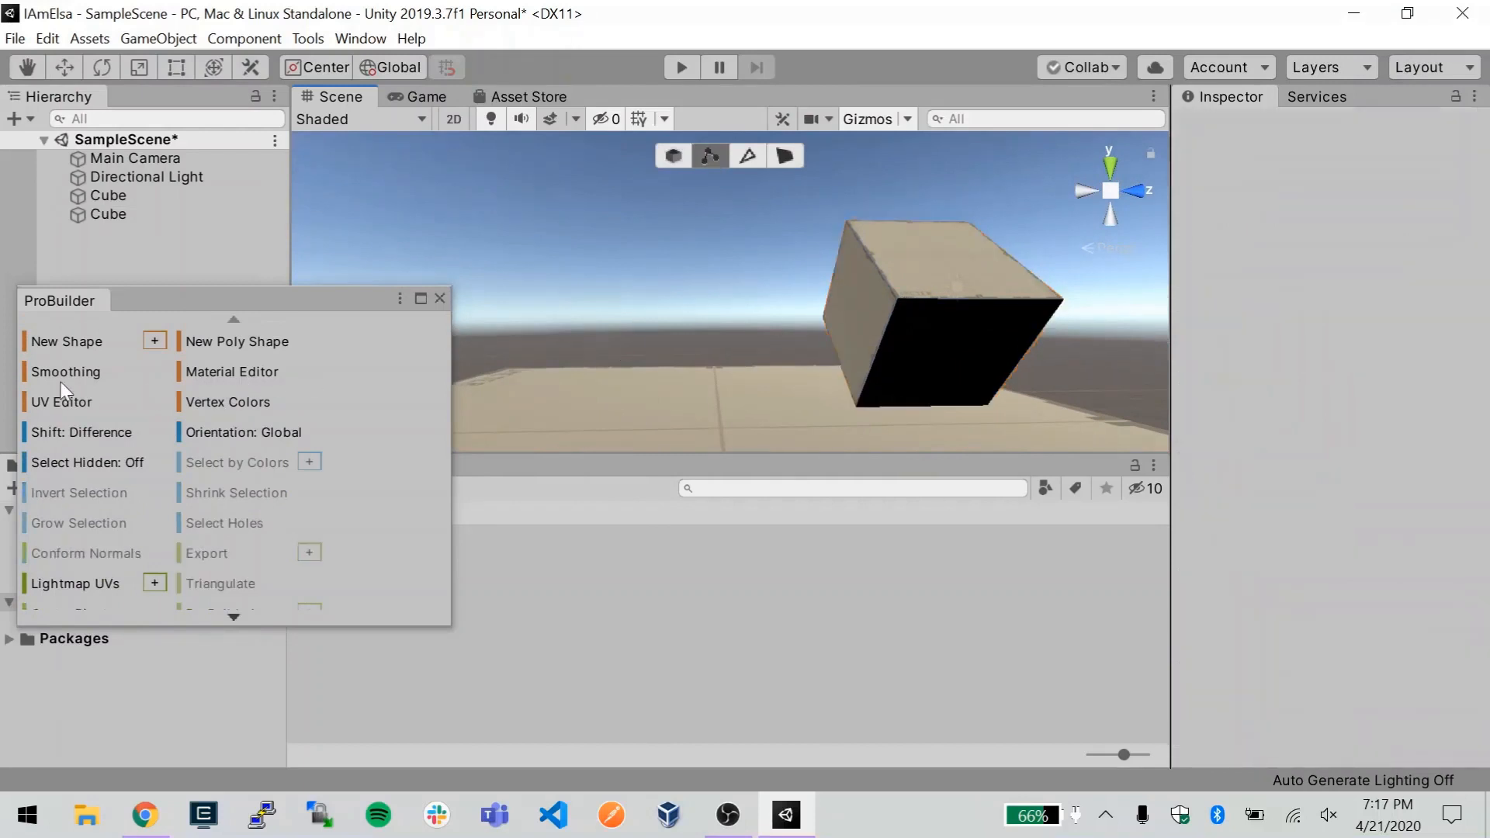
click(923, 348)
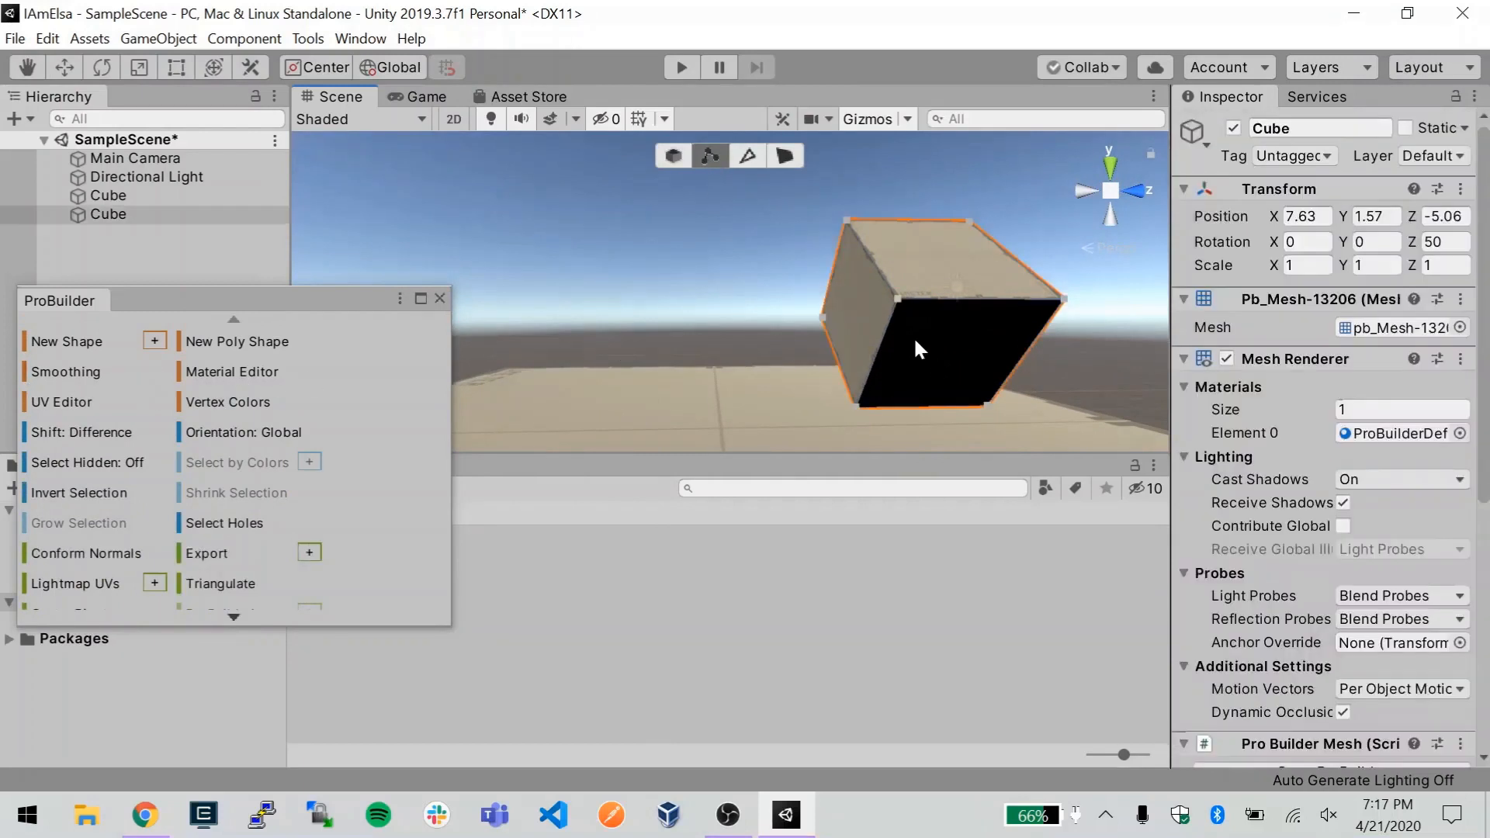
click(903, 295)
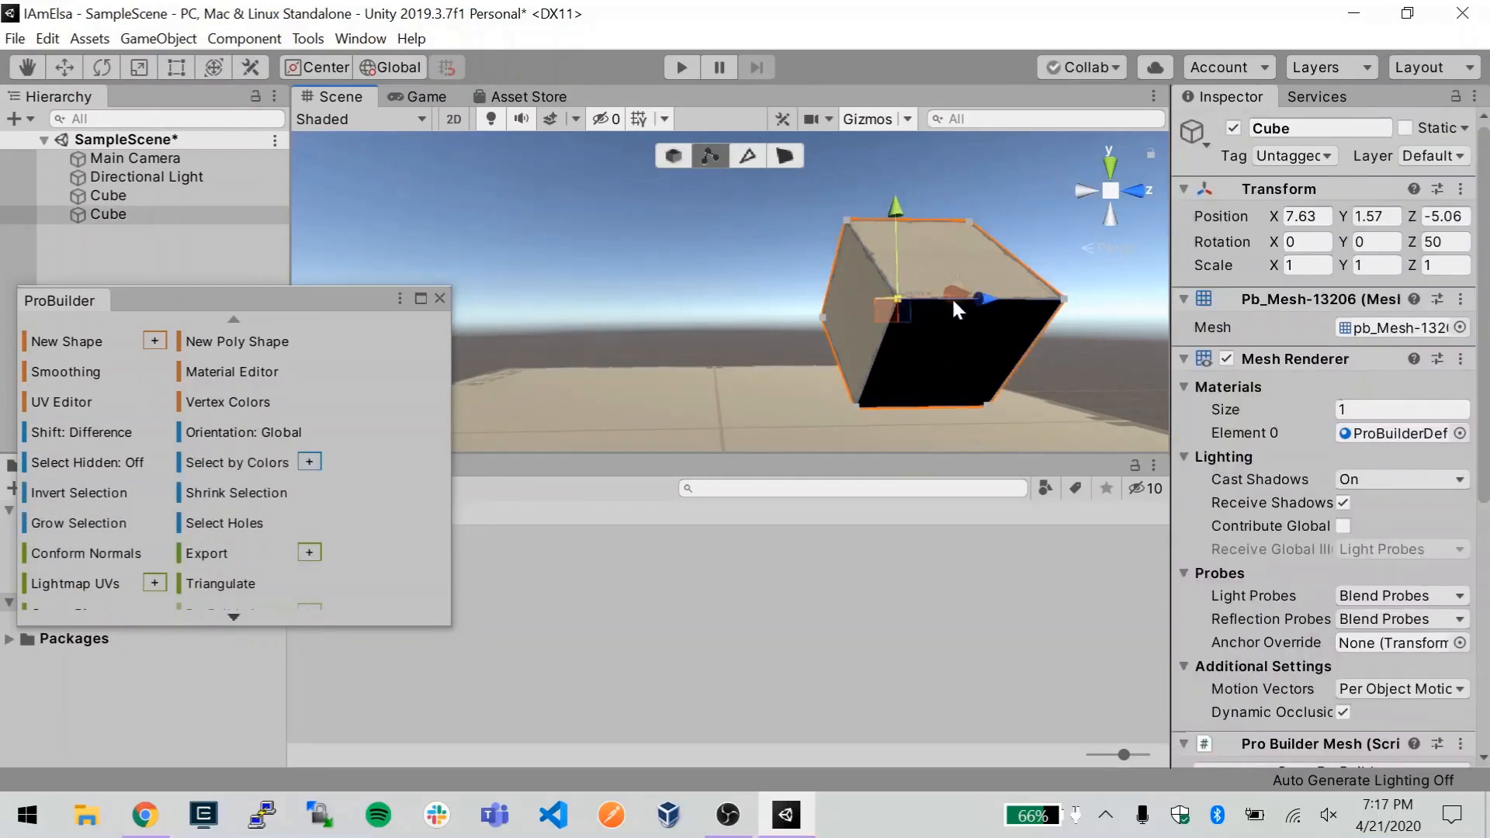
mouse_move(970, 295)
mouse_down()
mouse_move(1085, 304)
mouse_move(970, 299)
mouse_up()
Select an edge between the tilted cube's side faces and shift it along the global Z axis.
click(747, 156)
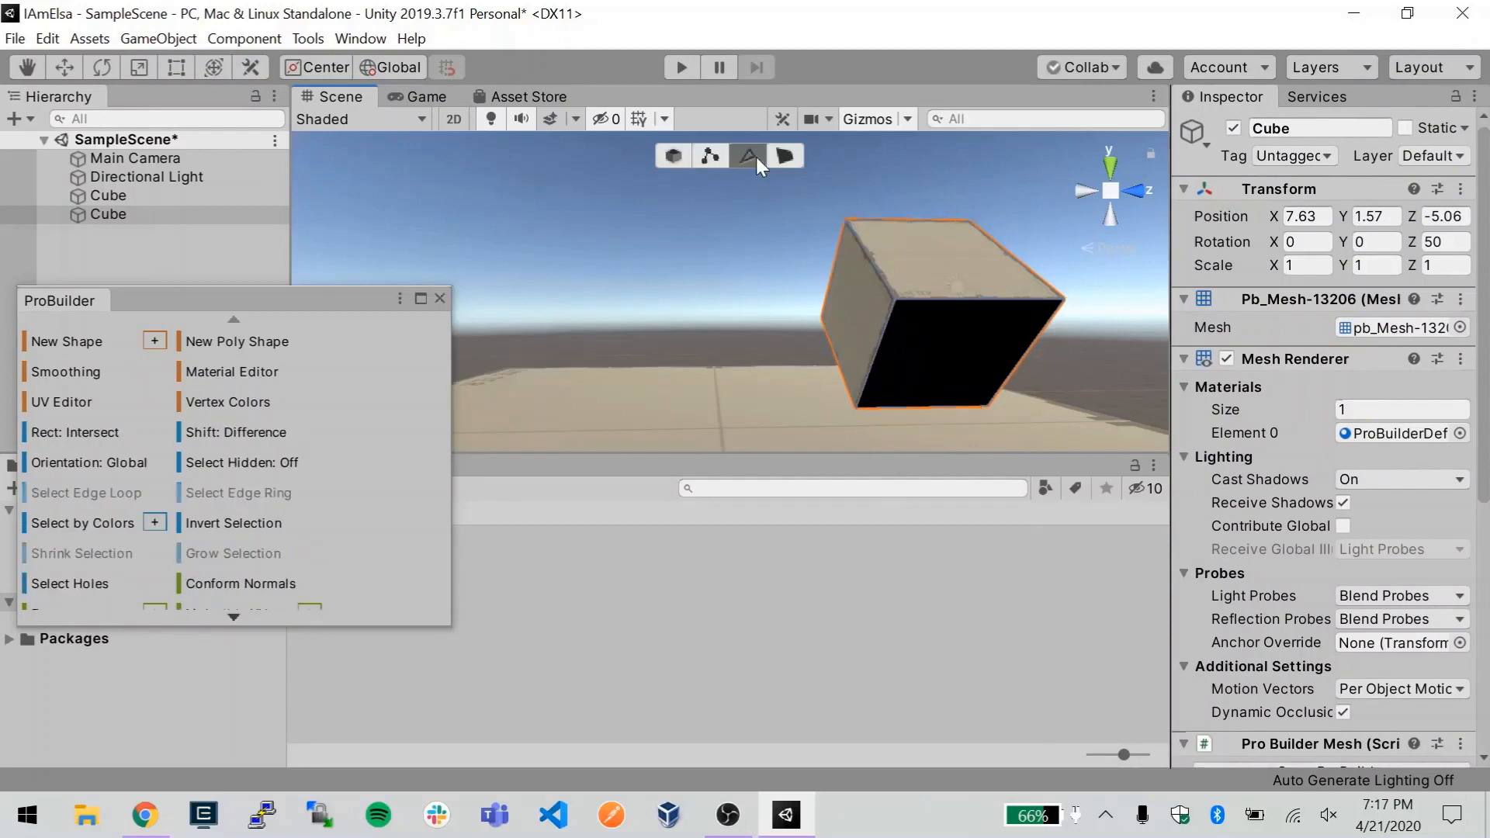
click(889, 307)
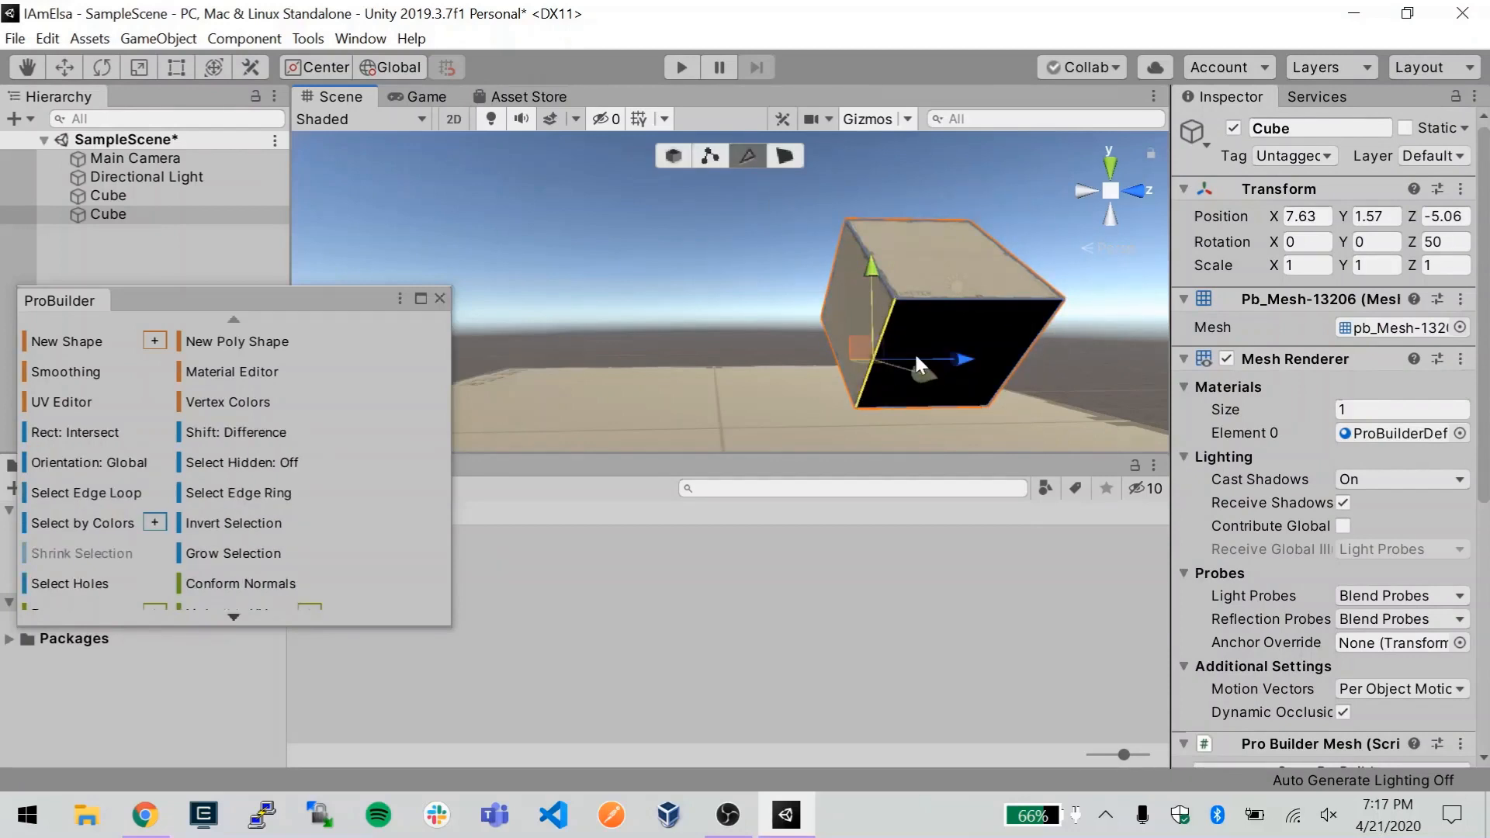
drag(914, 358, 863, 357)
alt+drag(863, 431, 939, 347)
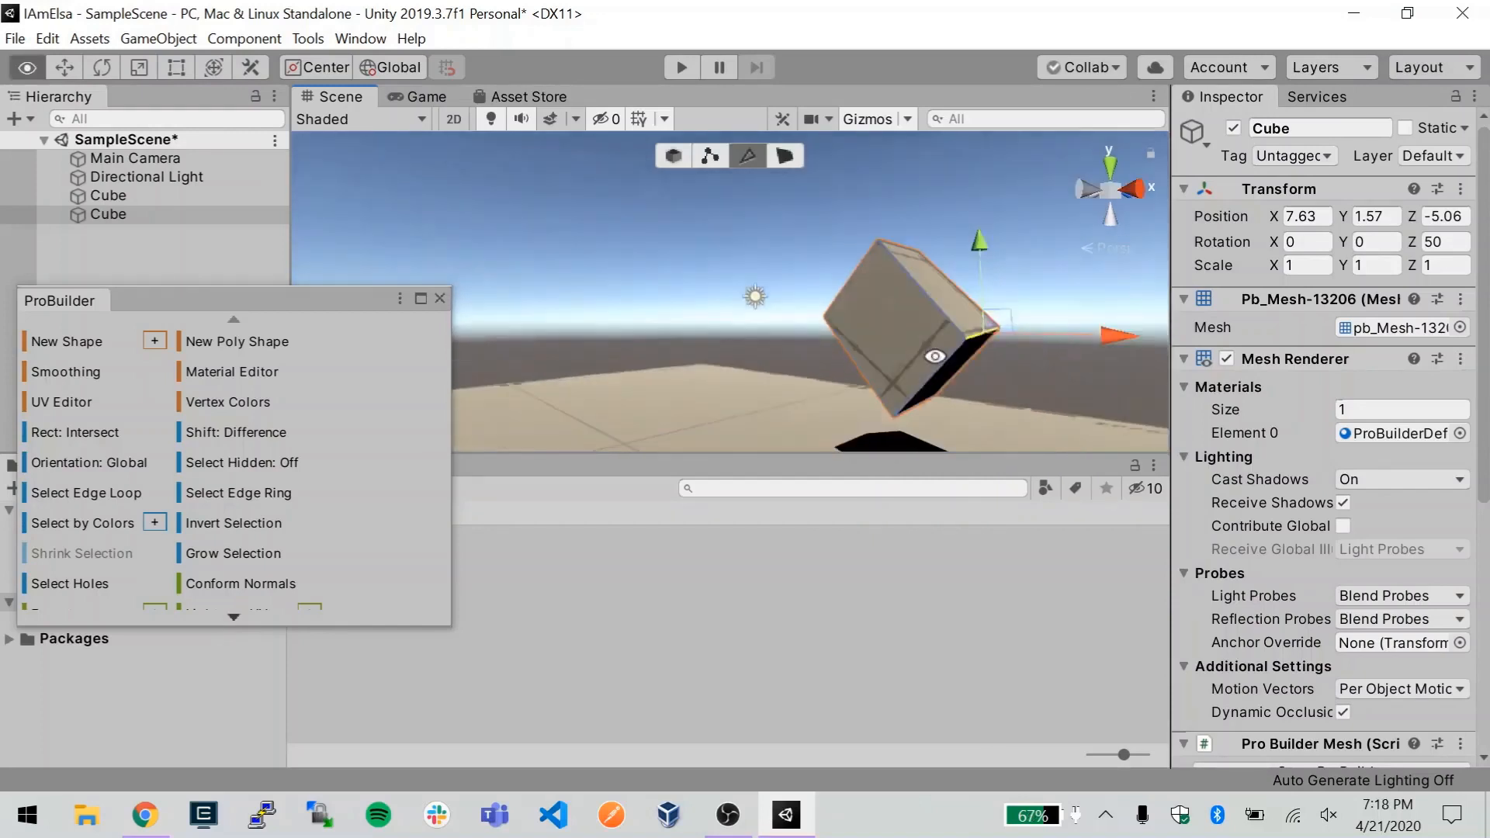
alt+drag(851, 328, 920, 354)
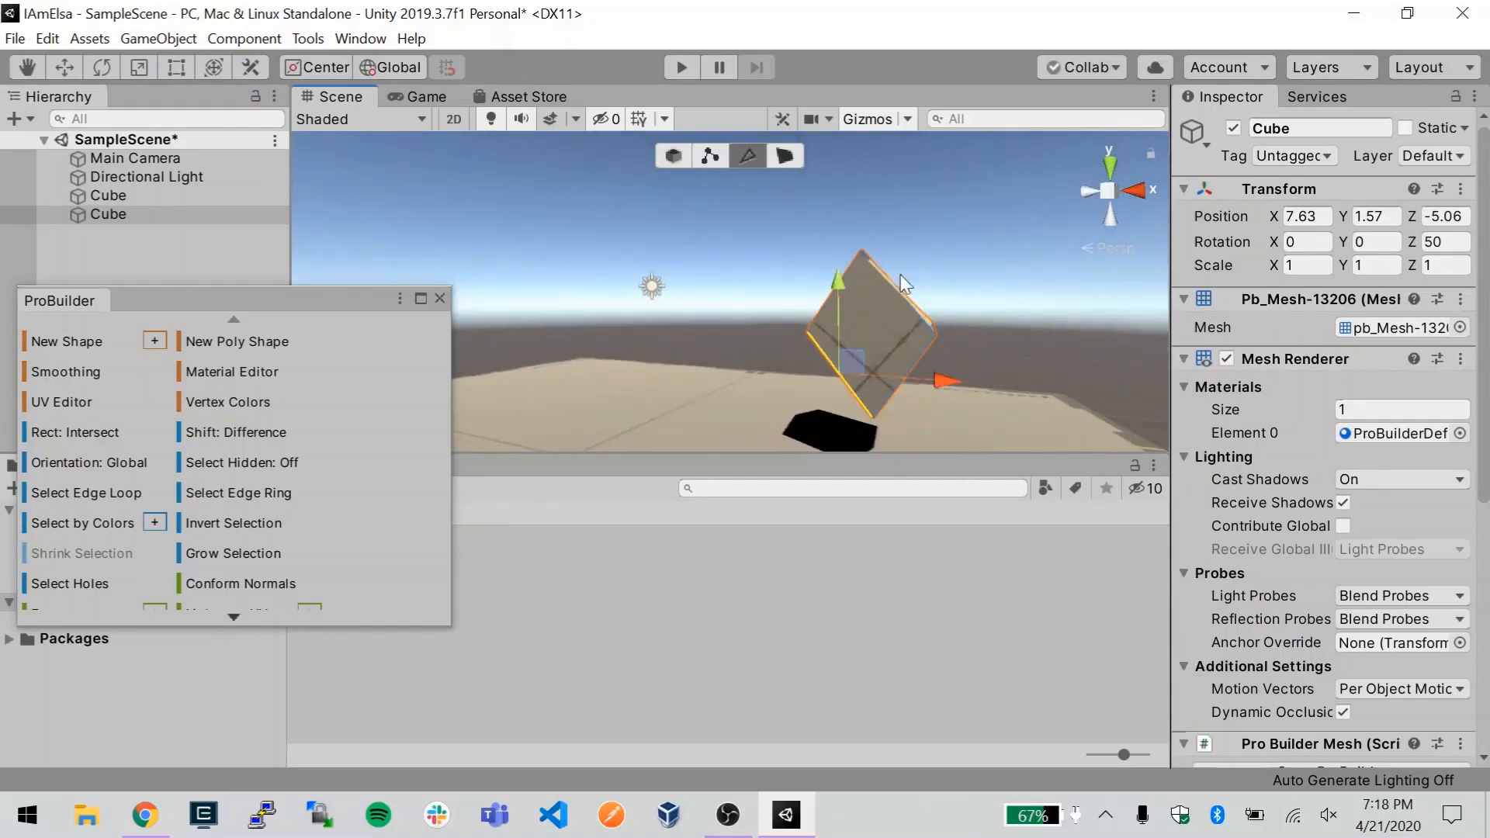
Adjust the tilted cube's edges from several sides to shape it into a diamond.
alt+drag(1045, 346, 620, 342)
click(910, 334)
click(924, 380)
click(600, 315)
click(568, 349)
drag(570, 296, 566, 306)
alt+drag(465, 350, 728, 361)
click(706, 348)
click(724, 308)
alt+drag(724, 308, 162, 386)
Push the diamond's large face inward along Z to flatten the shape into a thin crystal.
click(784, 156)
click(817, 326)
drag(848, 324, 912, 318)
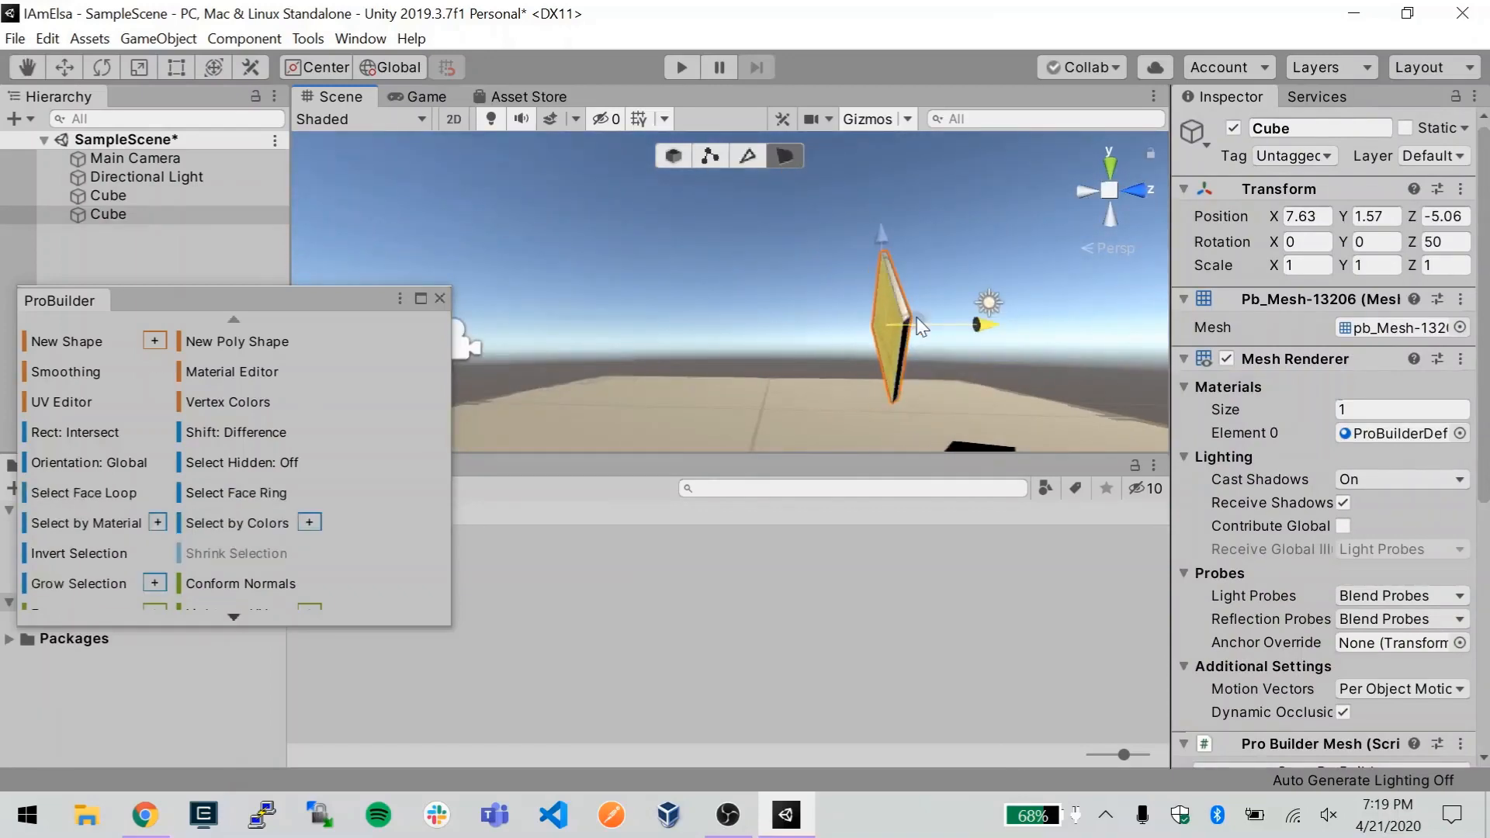
alt+drag(762, 350, 1117, 349)
click(853, 334)
scroll(817, 310, up, 2)
click(817, 303)
Return to object editing and move the thin diamond to about X 7.59 and Y 1.71.
click(747, 156)
click(848, 374)
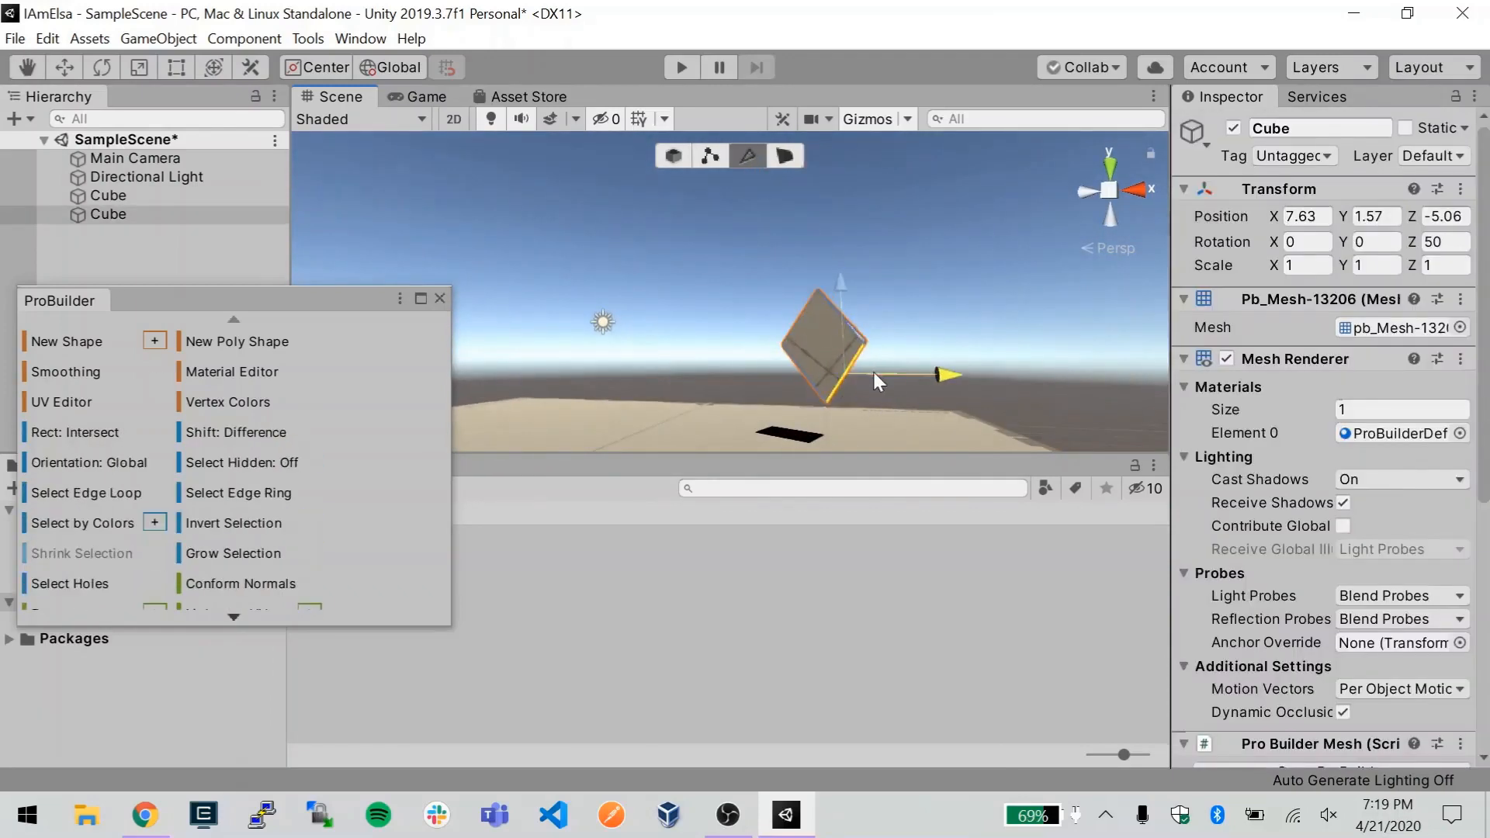
click(673, 156)
mouse_move(880, 345)
mouse_down()
mouse_move(854, 344)
mouse_move(877, 345)
mouse_up()
drag(822, 268, 822, 259)
Inspect the thin diamond's vertices and shape from several angles, and reselect it as an object.
click(710, 156)
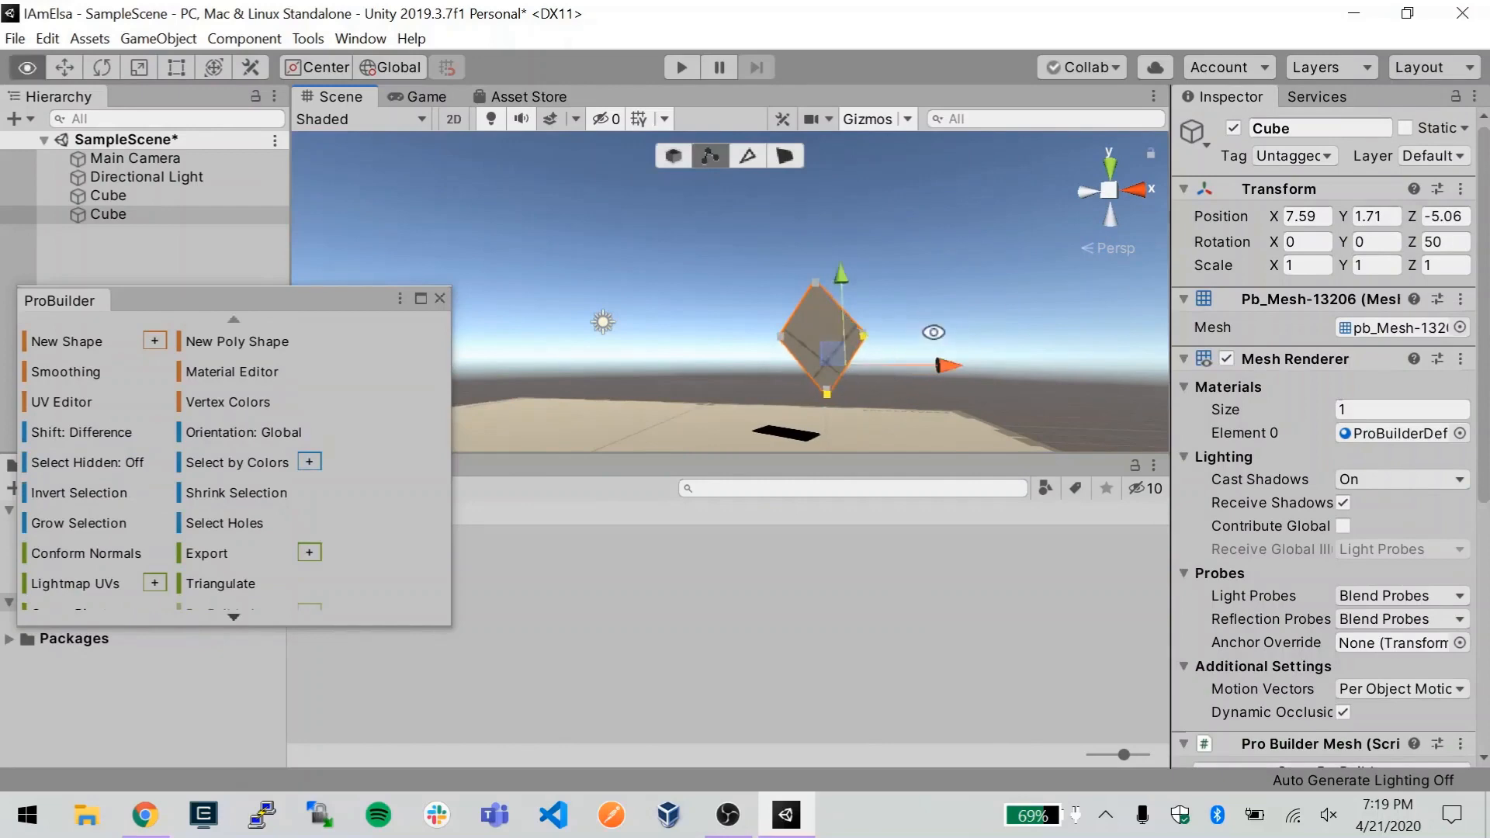
alt+drag(922, 334, 660, 341)
click(976, 412)
alt+drag(963, 372, 823, 350)
click(920, 211)
alt+drag(923, 264, 612, 403)
click(557, 321)
alt+drag(931, 404, 845, 362)
click(877, 380)
click(844, 362)
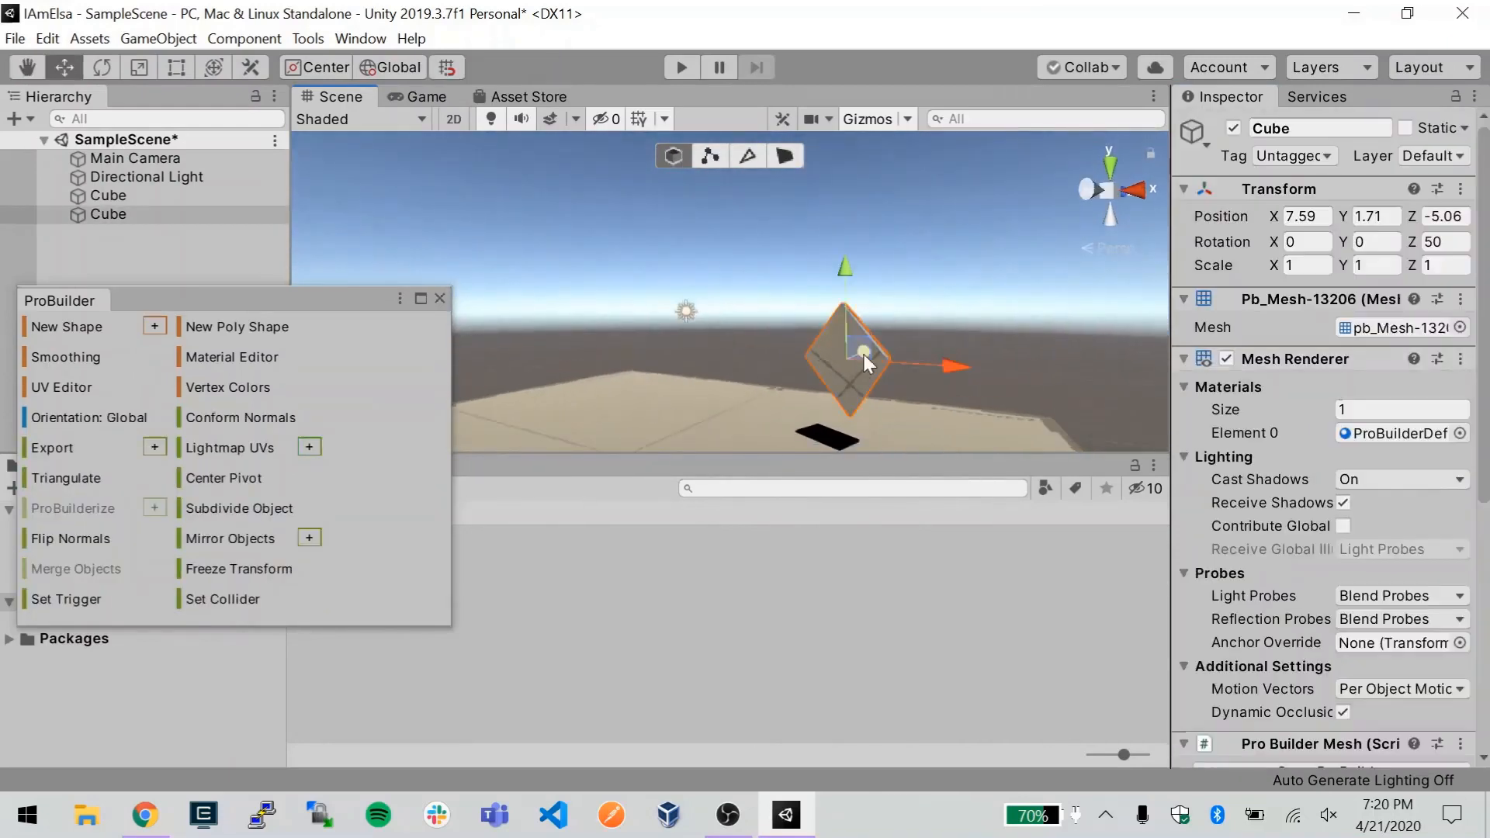
Shift the diamond along X and duplicate it, placing the copy beside it with a Y rotation of 5.
drag(951, 365, 1036, 371)
key(ctrl+d)
drag(1007, 370, 733, 358)
click(1375, 242)
text(5)
Duplicate the rotated diamond and place the new copy at about X 3.41 and Z -6.48.
key(ctrl+d)
drag(721, 344, 675, 346)
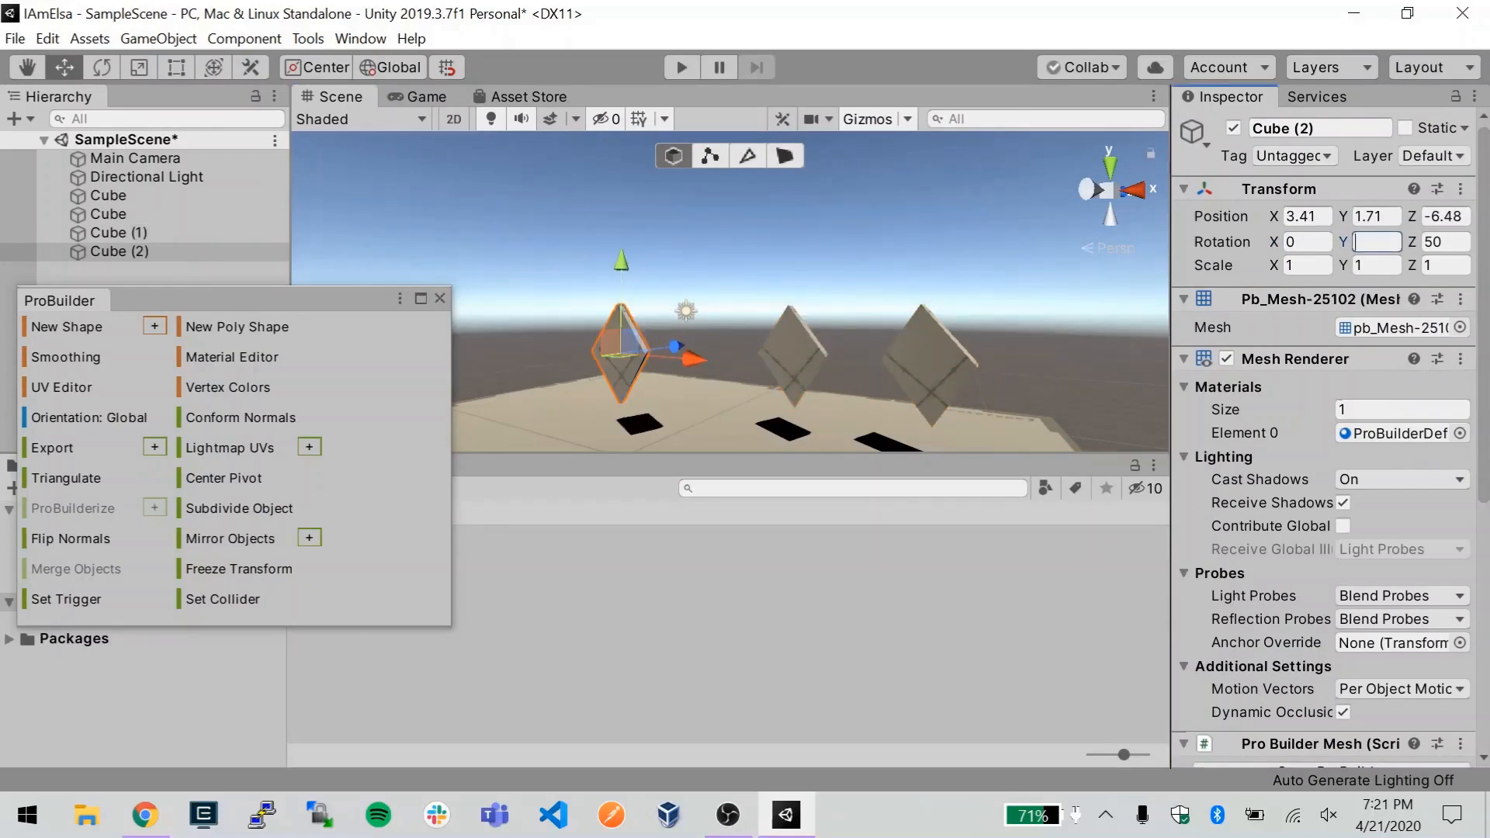
click(1306, 242)
key(BackSpace)
click(674, 347)
Duplicate another diamond, place it at the near end of the row and set its Y rotation to -20.
key(ctrl+d)
drag(673, 347, 575, 363)
click(621, 373)
click(1376, 242)
click(529, 368)
click(1376, 242)
text(-20)
Adjust the spacing of the four diamonds one by one along X, placing the nearest copy at about X 3.73.
alt+drag(776, 325, 595, 342)
click(1008, 373)
drag(1047, 374, 1001, 377)
click(866, 365)
drag(916, 348, 893, 351)
click(705, 346)
drag(776, 349, 801, 354)
click(617, 350)
drag(681, 352, 692, 355)
alt+drag(505, 371, 598, 375)
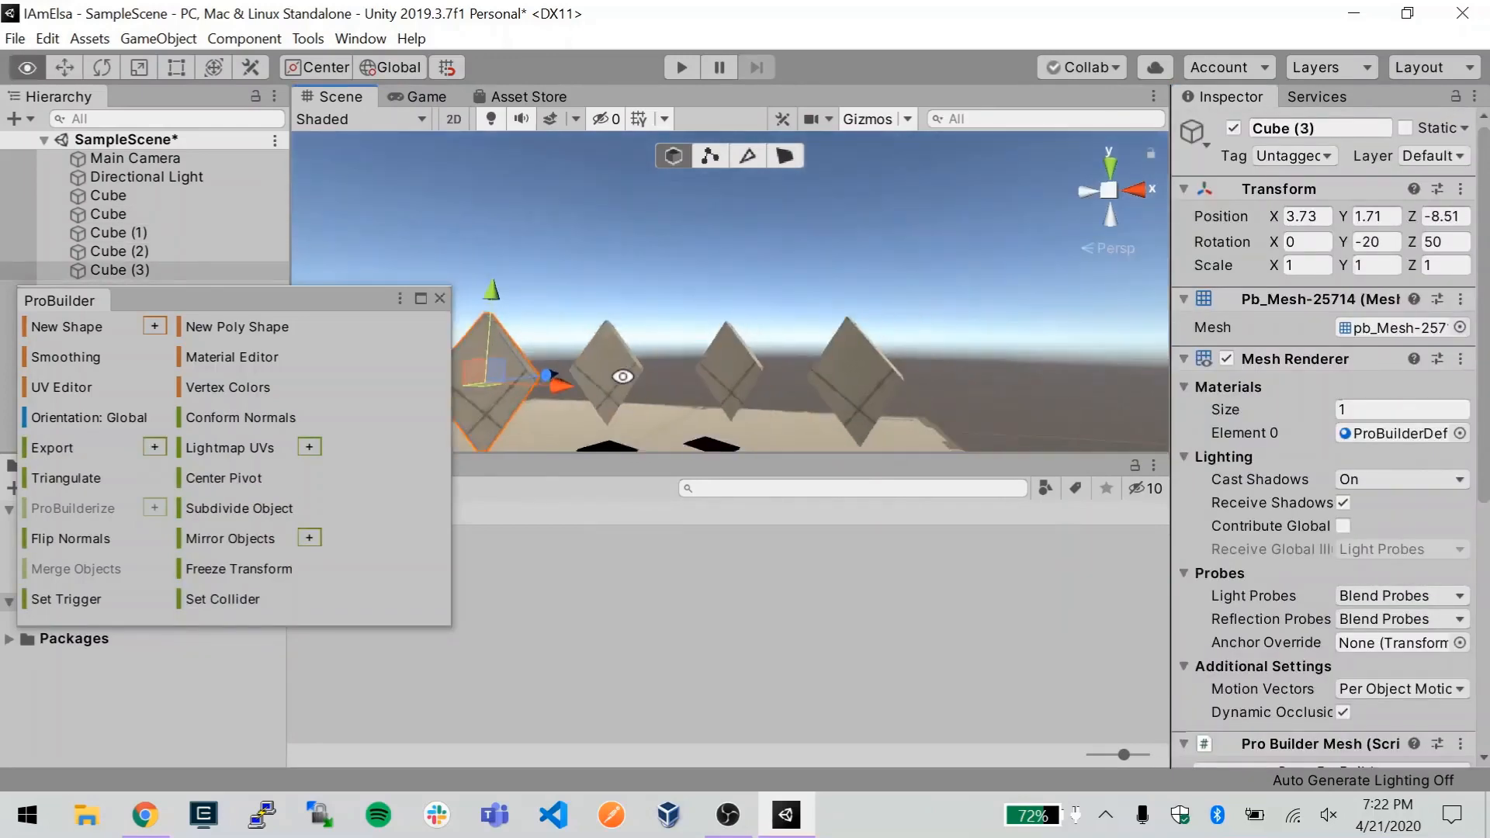
Set the selected diamond's Y rotation to -20 after trying 10 and -5.
scroll(675, 375, down, 3)
click(676, 392)
alt+drag(1019, 397, 939, 394)
click(1375, 242)
text(10)
key(BackSpace)
key(BackSpace)
text(-5)
key(BackSpace)
text(20)
Check the diamonds in the row and move the nearest copy along X to about 4.41.
click(970, 311)
click(597, 389)
scroll(705, 388, up, 4)
scroll(705, 388, down, 2)
click(950, 318)
click(688, 328)
click(571, 314)
drag(615, 319, 639, 323)
click(547, 392)
alt+drag(548, 392, 645, 287)
scroll(874, 281, up, 3)
Select the nearest diamond and collapse its mesh and Mesh Renderer components to reveal its collider settings.
drag(248, 300, 287, 442)
alt+drag(660, 326, 690, 318)
click(465, 326)
click(1294, 359)
click(1311, 299)
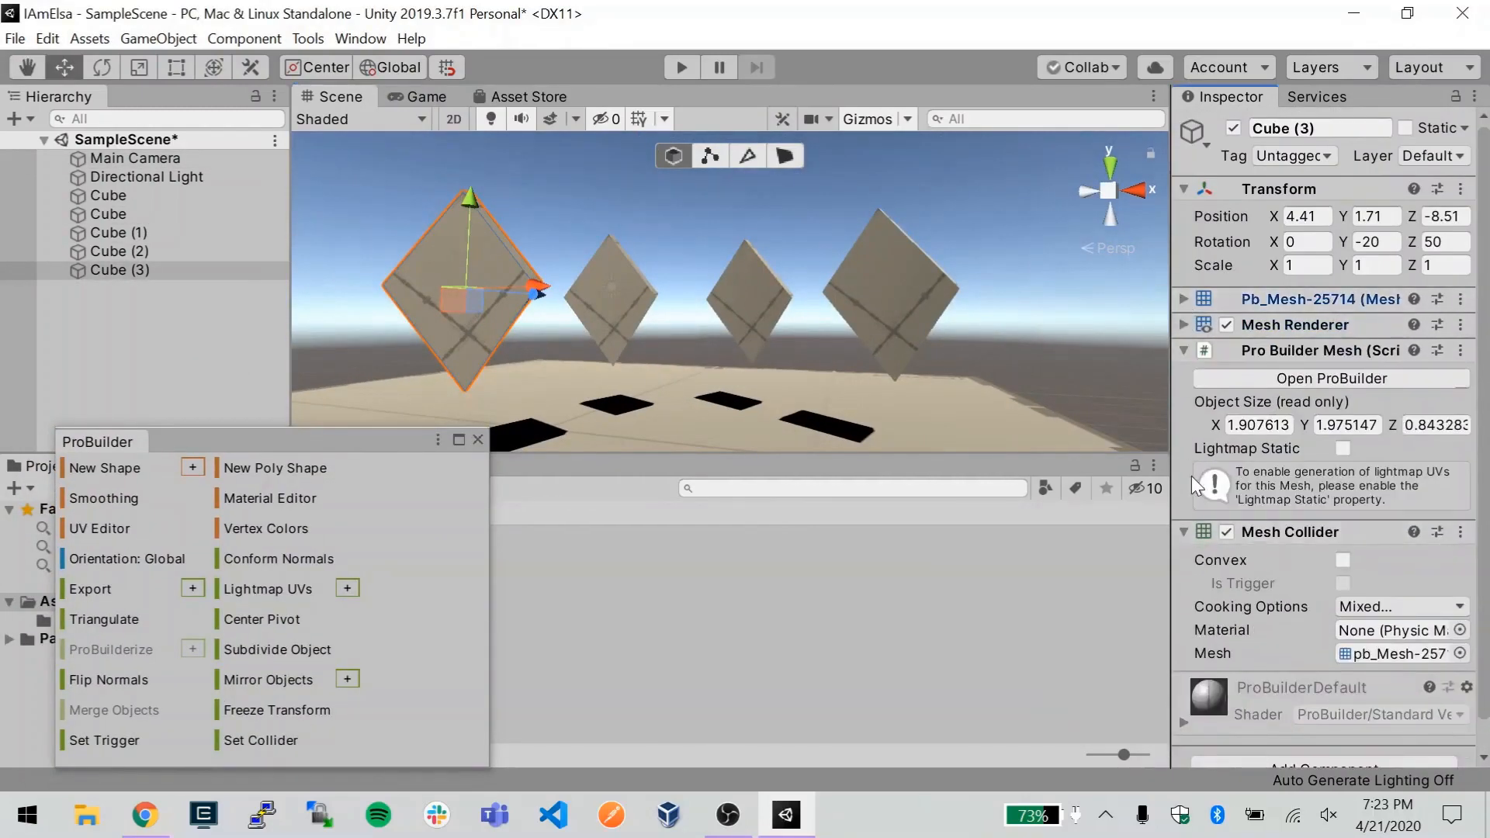
Try turning the selected diamond into a ProBuilder trigger and into a collider.
drag(301, 454, 300, 345)
click(117, 631)
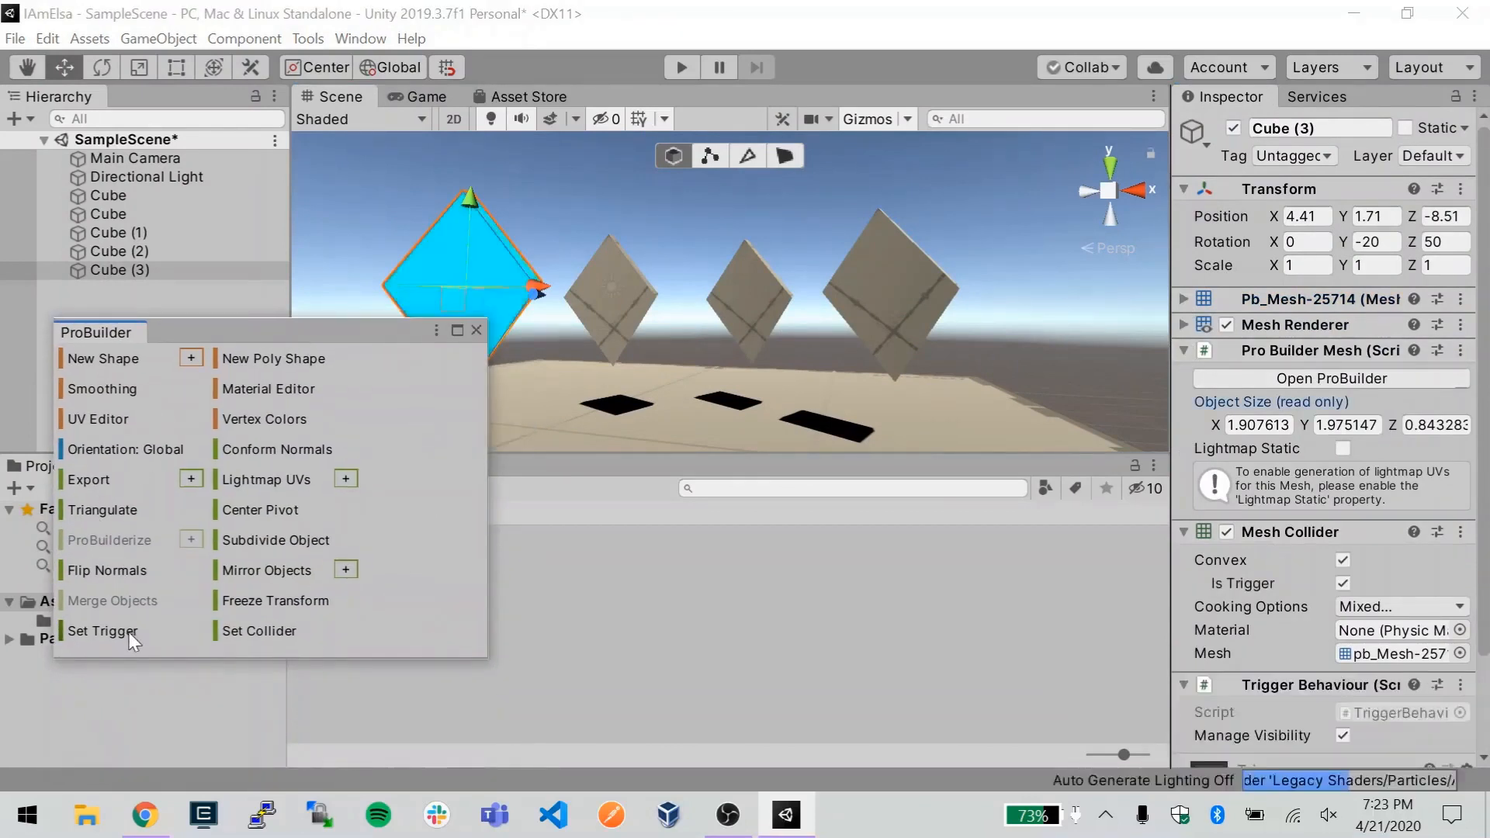
click(275, 631)
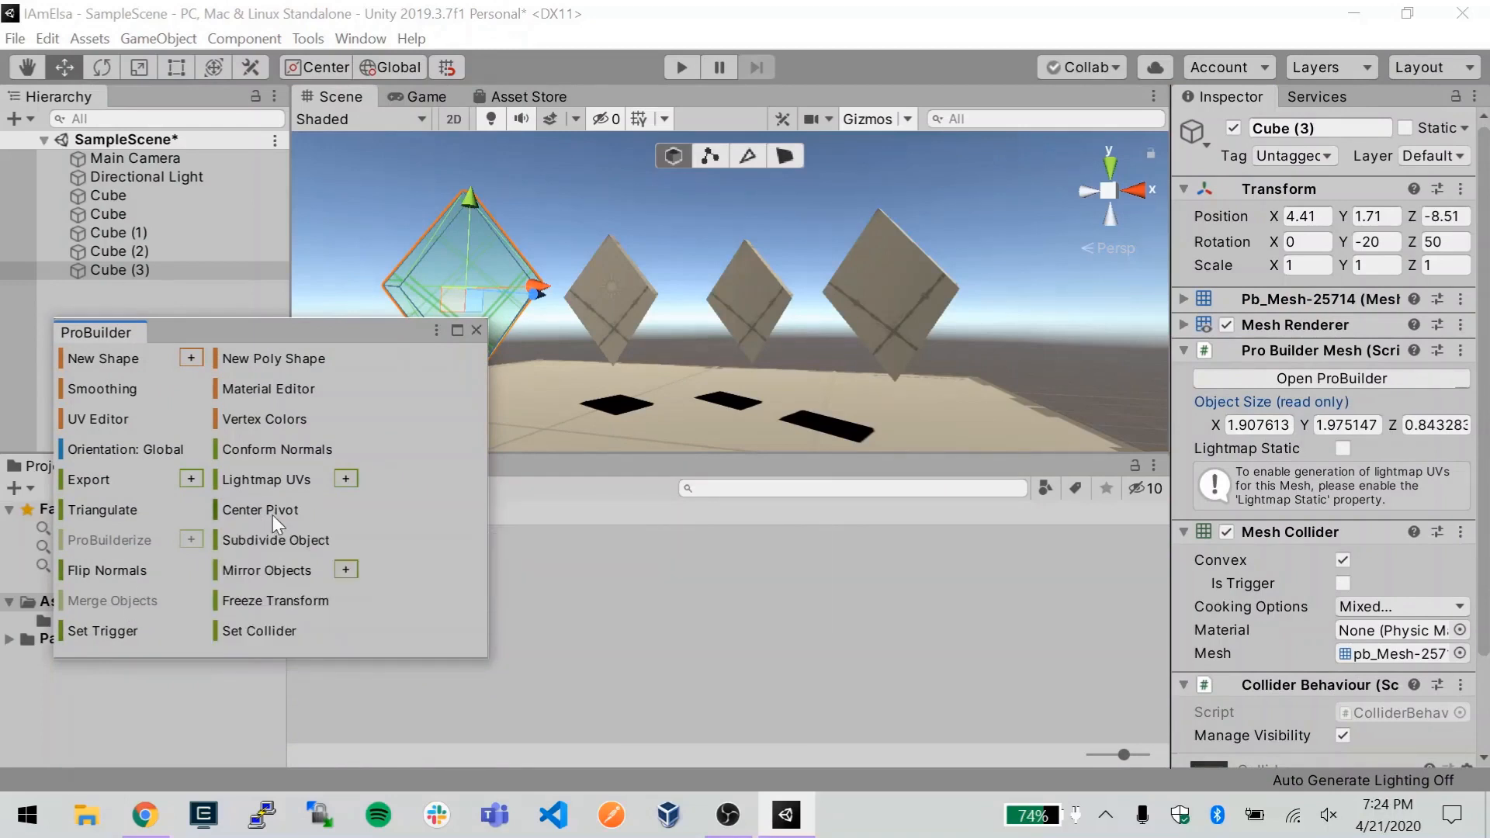
Undo the trigger and collider changes on the selected diamond.
click(807, 583)
key(ctrl+z)
key(ctrl+z)
key(ctrl+z)
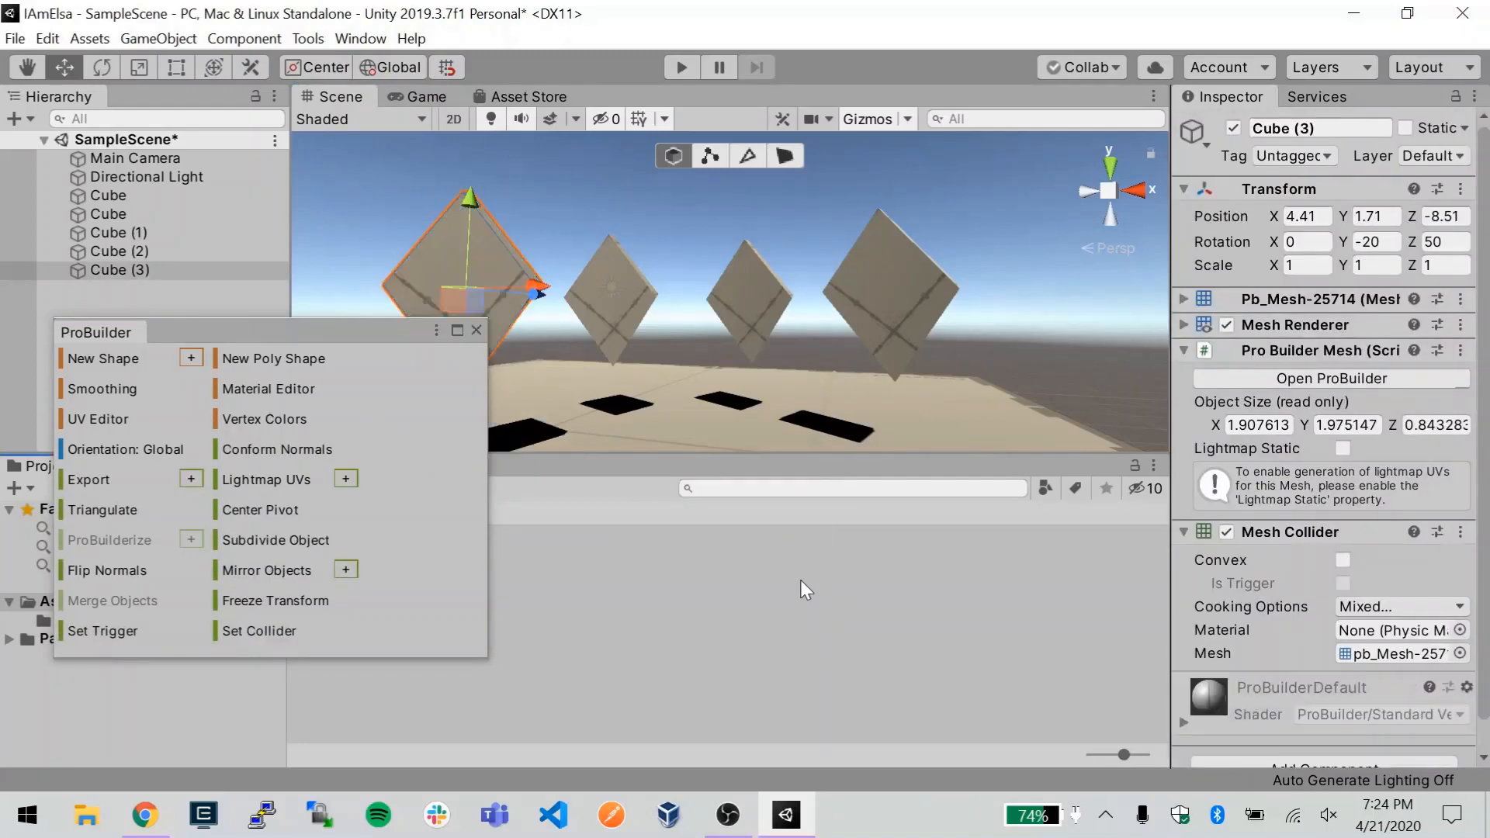
Switch to the browser and open the Pinterest "4 crystals" image among the Frozen 2 ice crystal results.
click(574, 376)
click(441, 274)
key(alt+Tab)
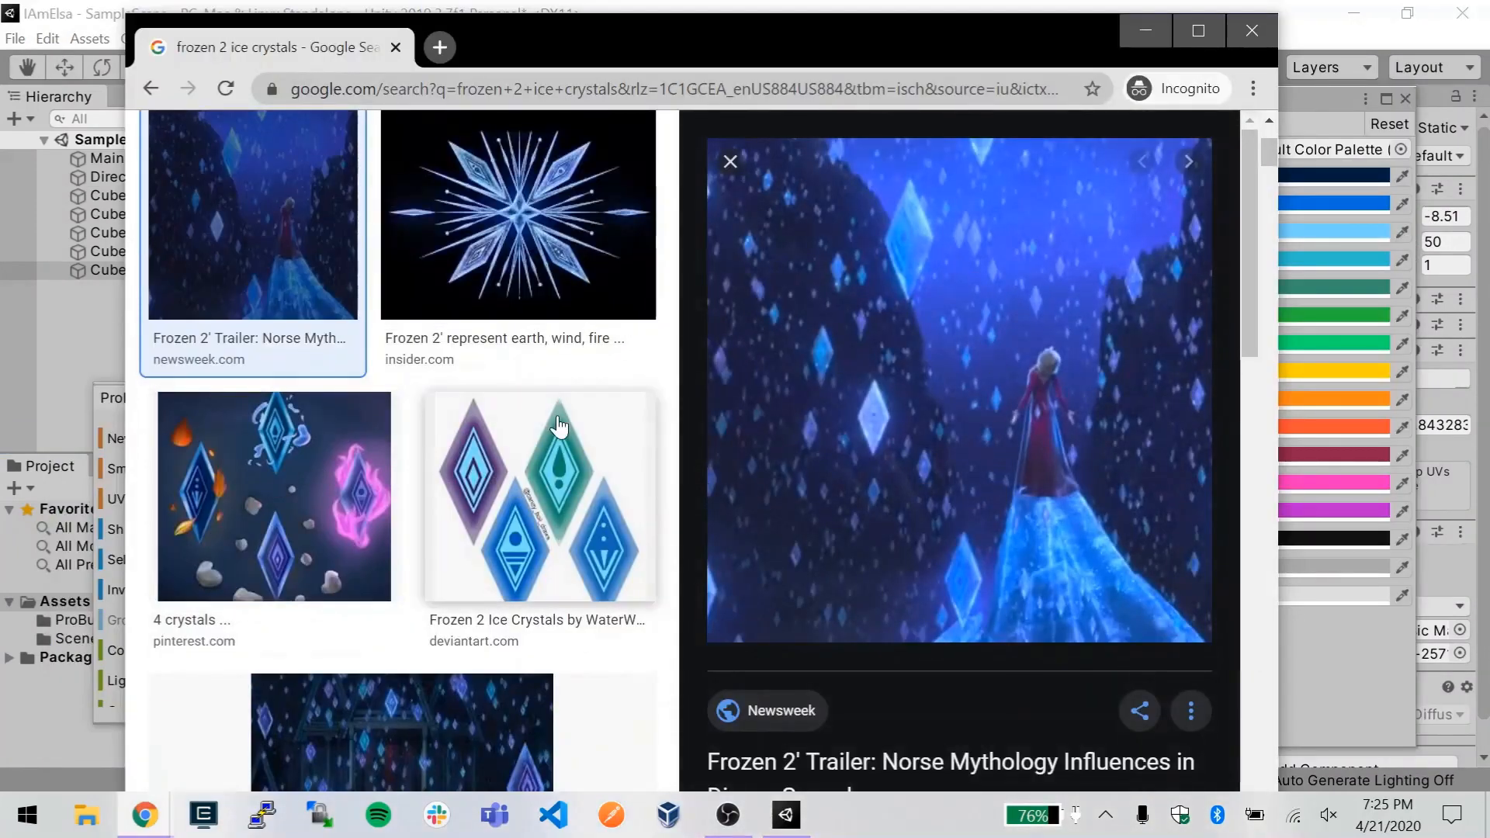
scroll(300, 388, down, 2)
click(300, 388)
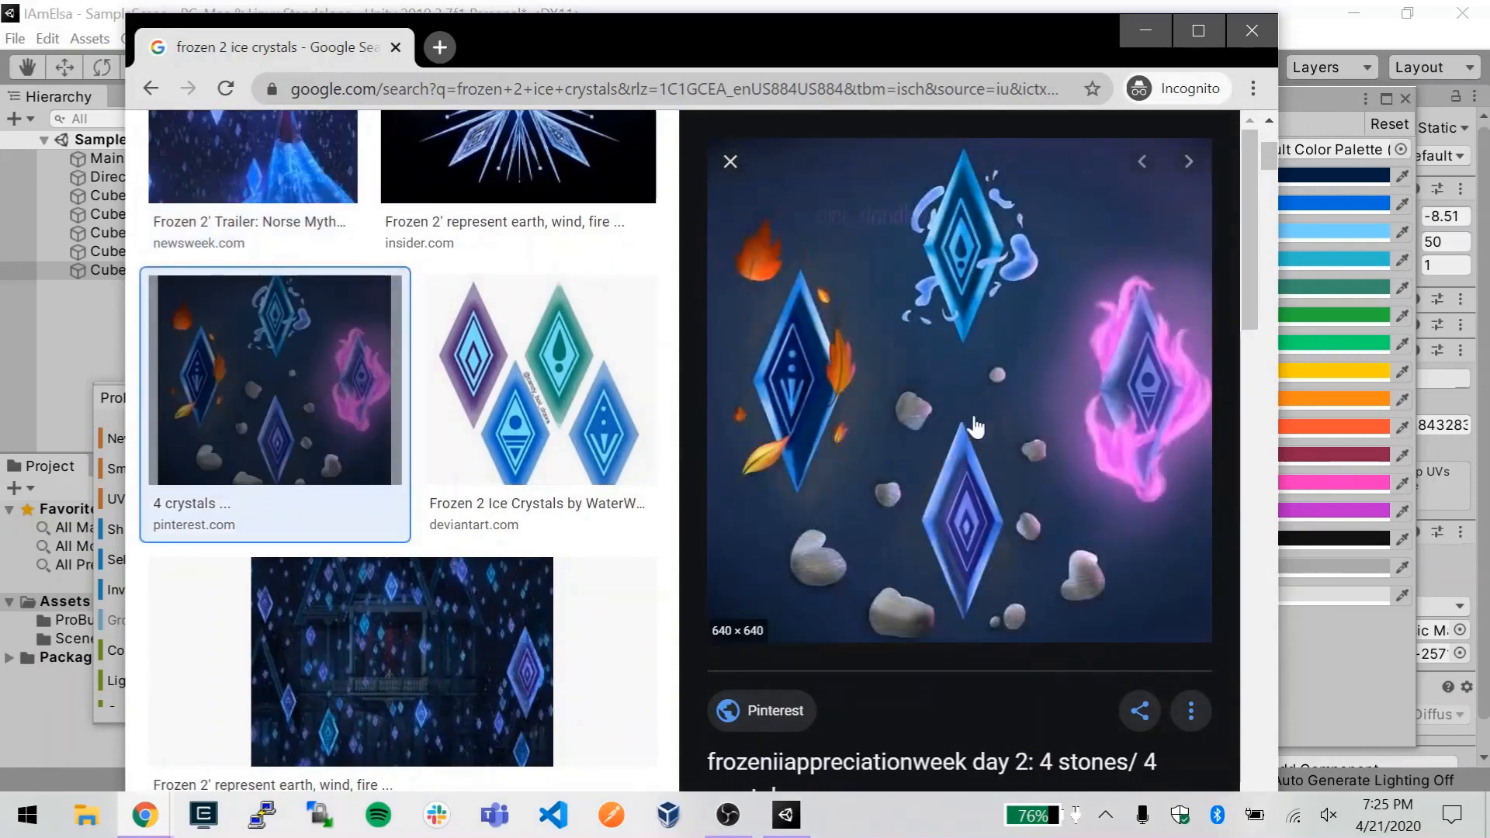
Arrange the browser showing the "4 crystals" image side by side with the Unity editor.
scroll(923, 471, down, 2)
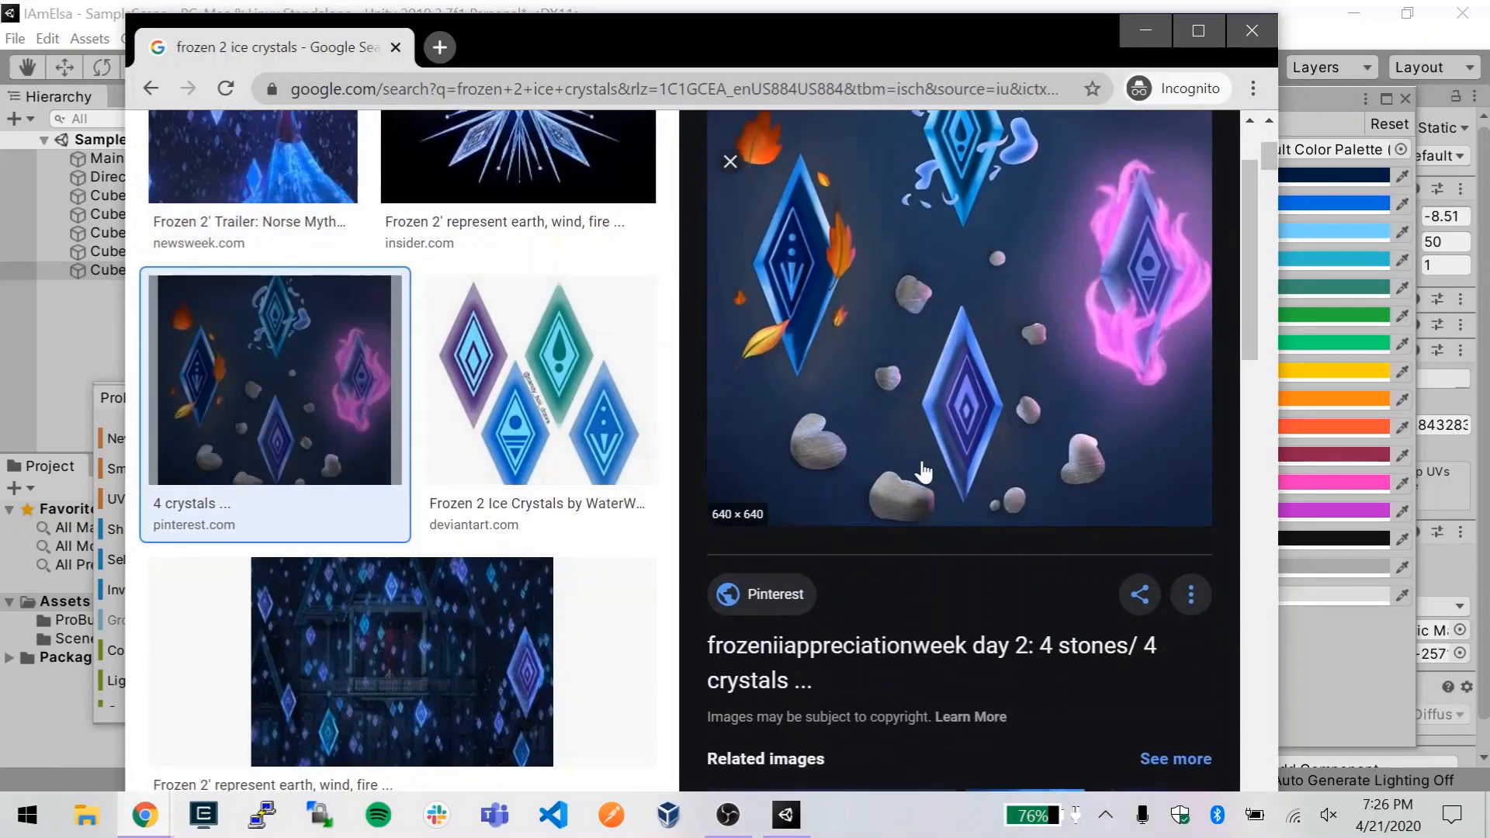
scroll(922, 471, up, 2)
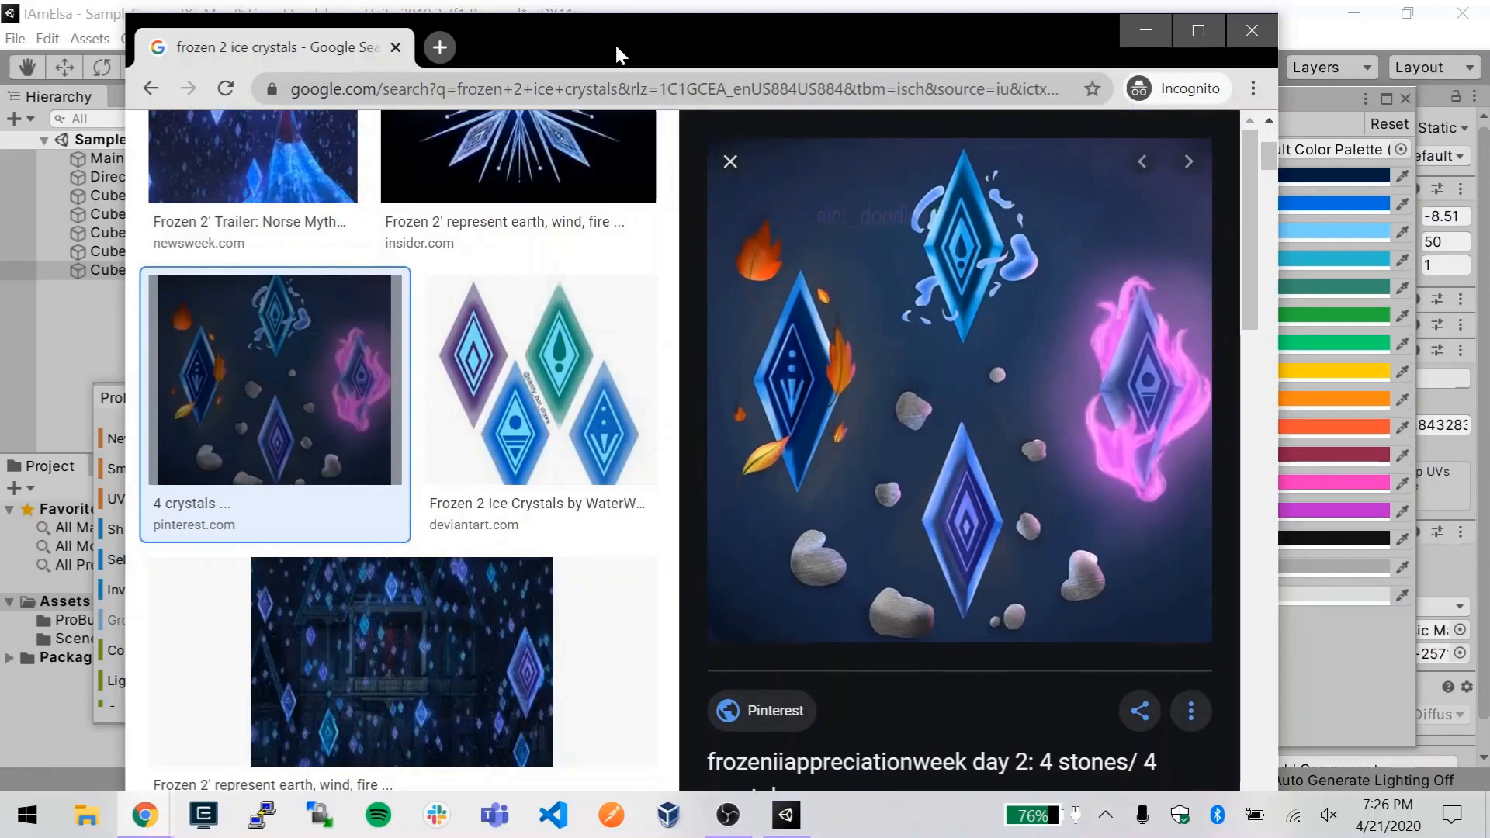
drag(635, 40, 496, 45)
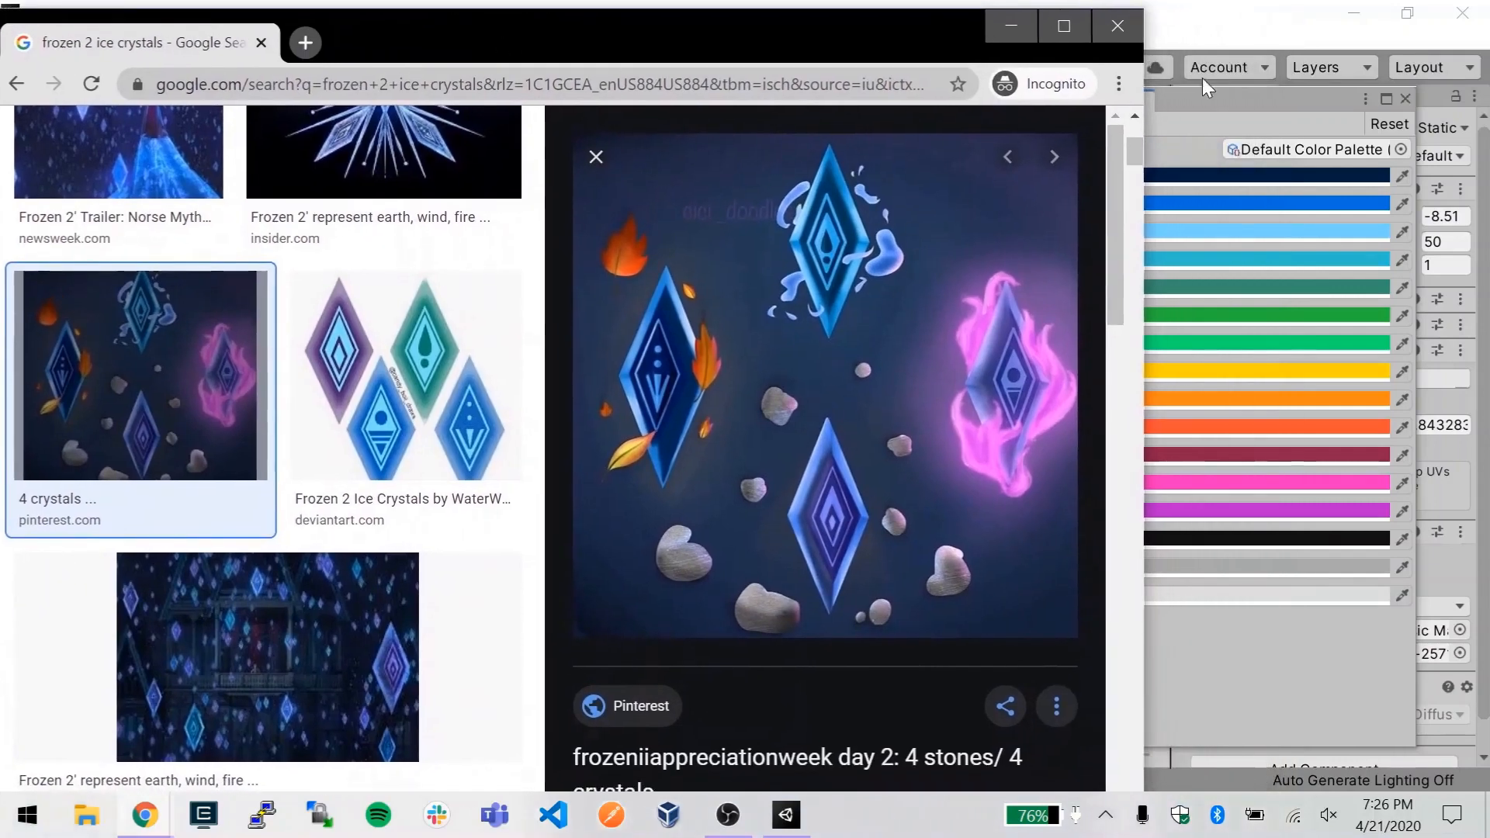
click(1212, 104)
drag(1212, 102, 1036, 101)
click(1223, 171)
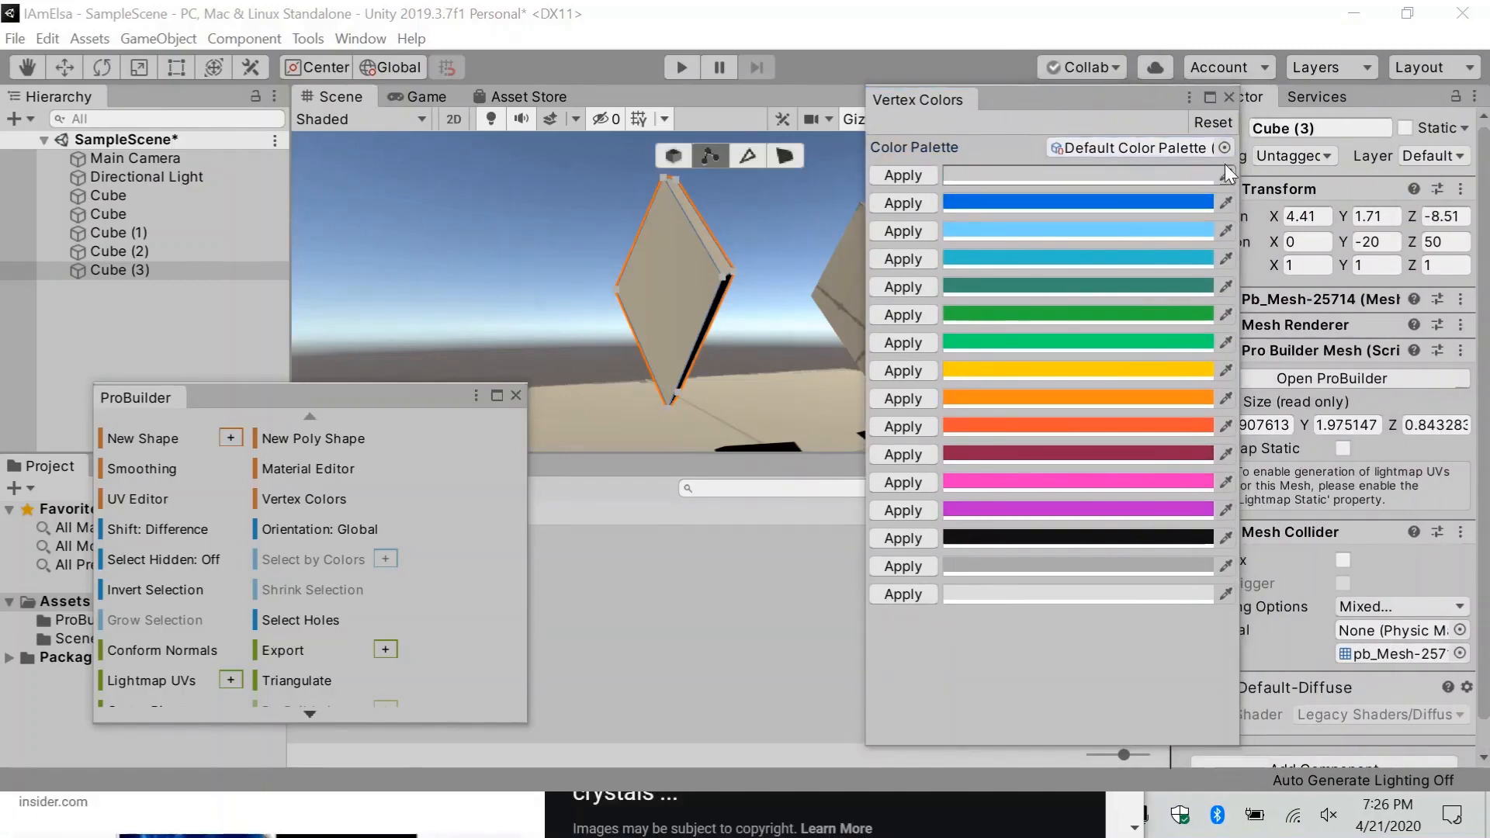
click(145, 815)
key(super+Left)
key(Return)
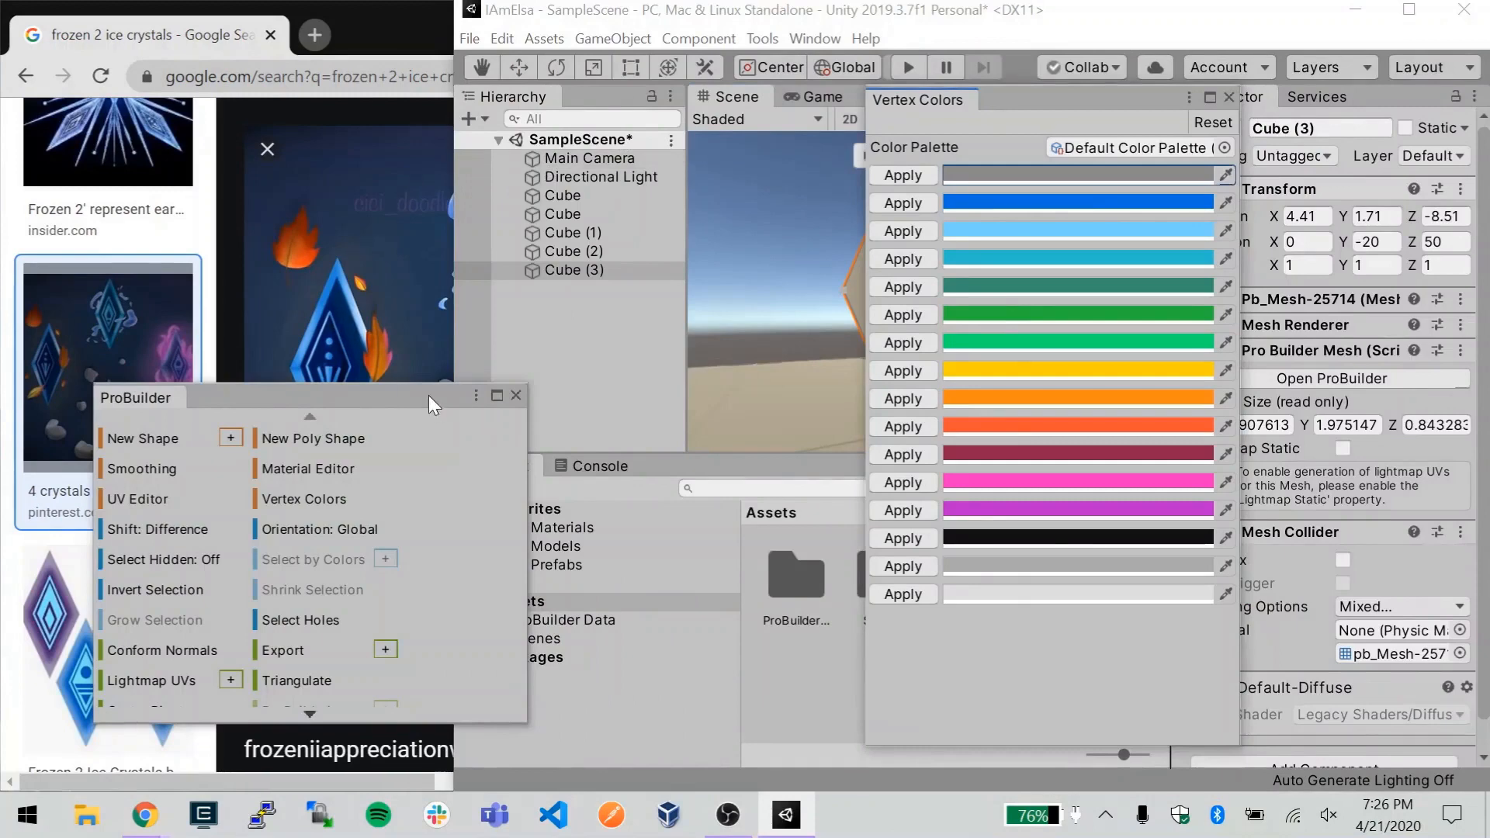
Sample dark navy, light blue, mid blue and dark navy from the leaf-surrounded crystal into the first four vertex color swatches.
drag(437, 401, 845, 496)
drag(1144, 101, 700, 127)
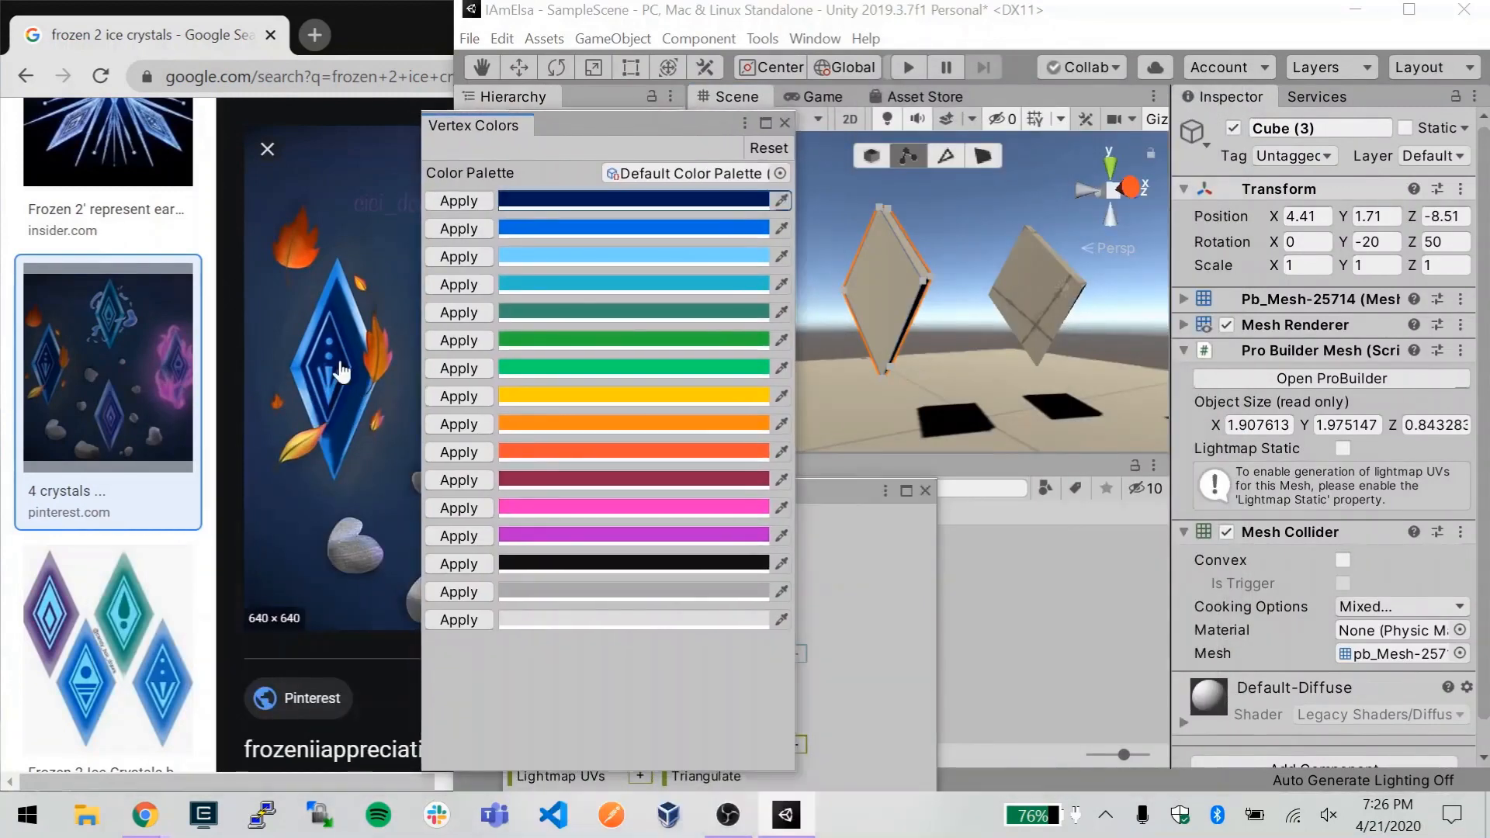
click(784, 231)
click(355, 311)
click(783, 257)
click(335, 272)
click(783, 284)
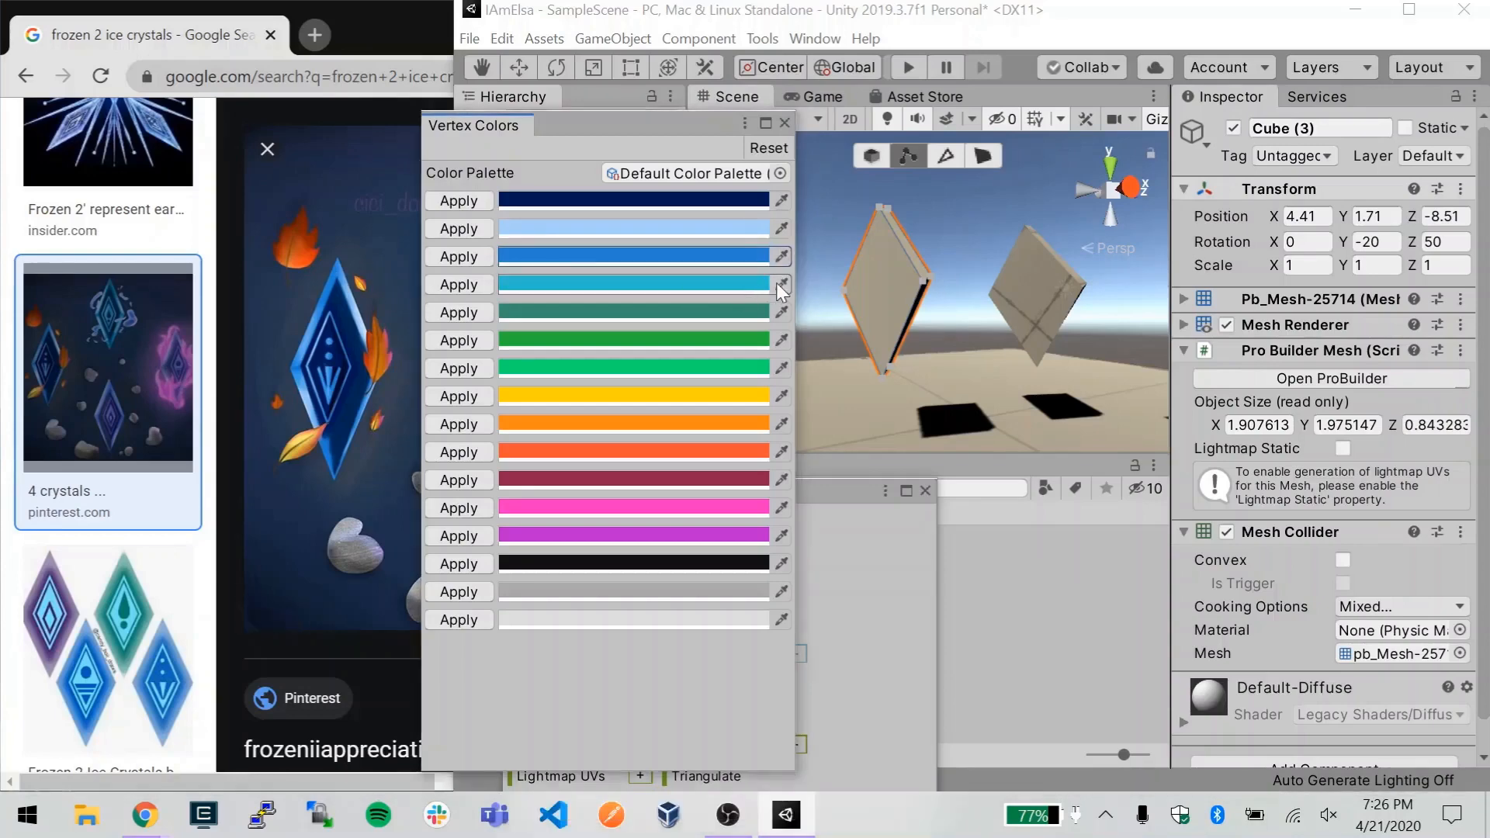
drag(675, 128, 1145, 137)
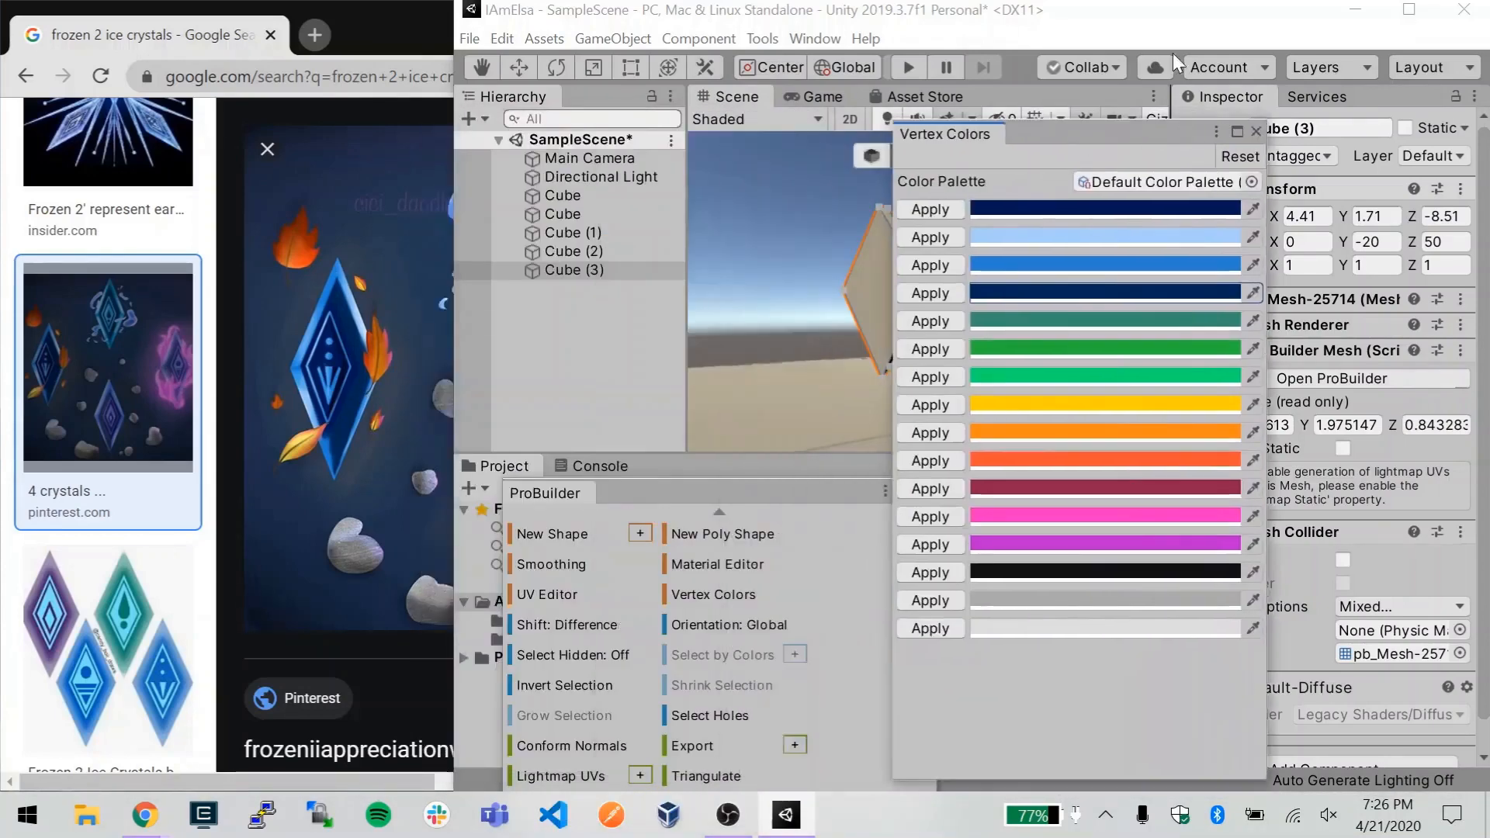
click(1408, 10)
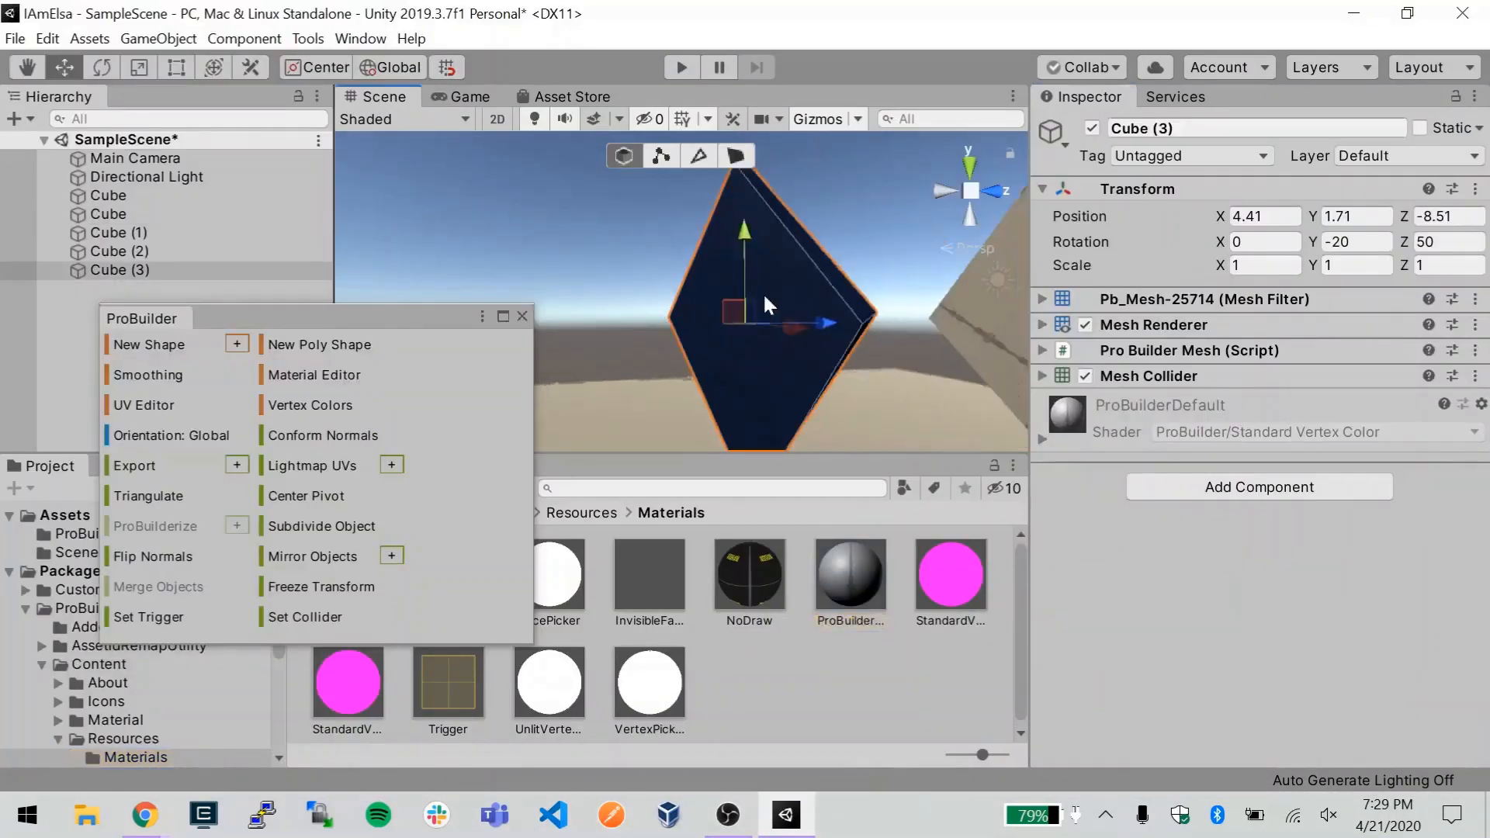
Apply the sampled light blue and mid blue vertex colors to the side faces of the navy diamond, Cube (3).
click(965, 231)
click(668, 267)
alt+drag(668, 267, 846, 309)
click(784, 252)
click(970, 256)
click(745, 293)
alt+drag(745, 292, 472, 212)
scroll(473, 212, up, 3)
Select a Cube (2) face and sample light blue, bright blue and dark teal from the water crystal into the sixth to eighth swatches.
click(799, 264)
alt+drag(800, 264, 873, 310)
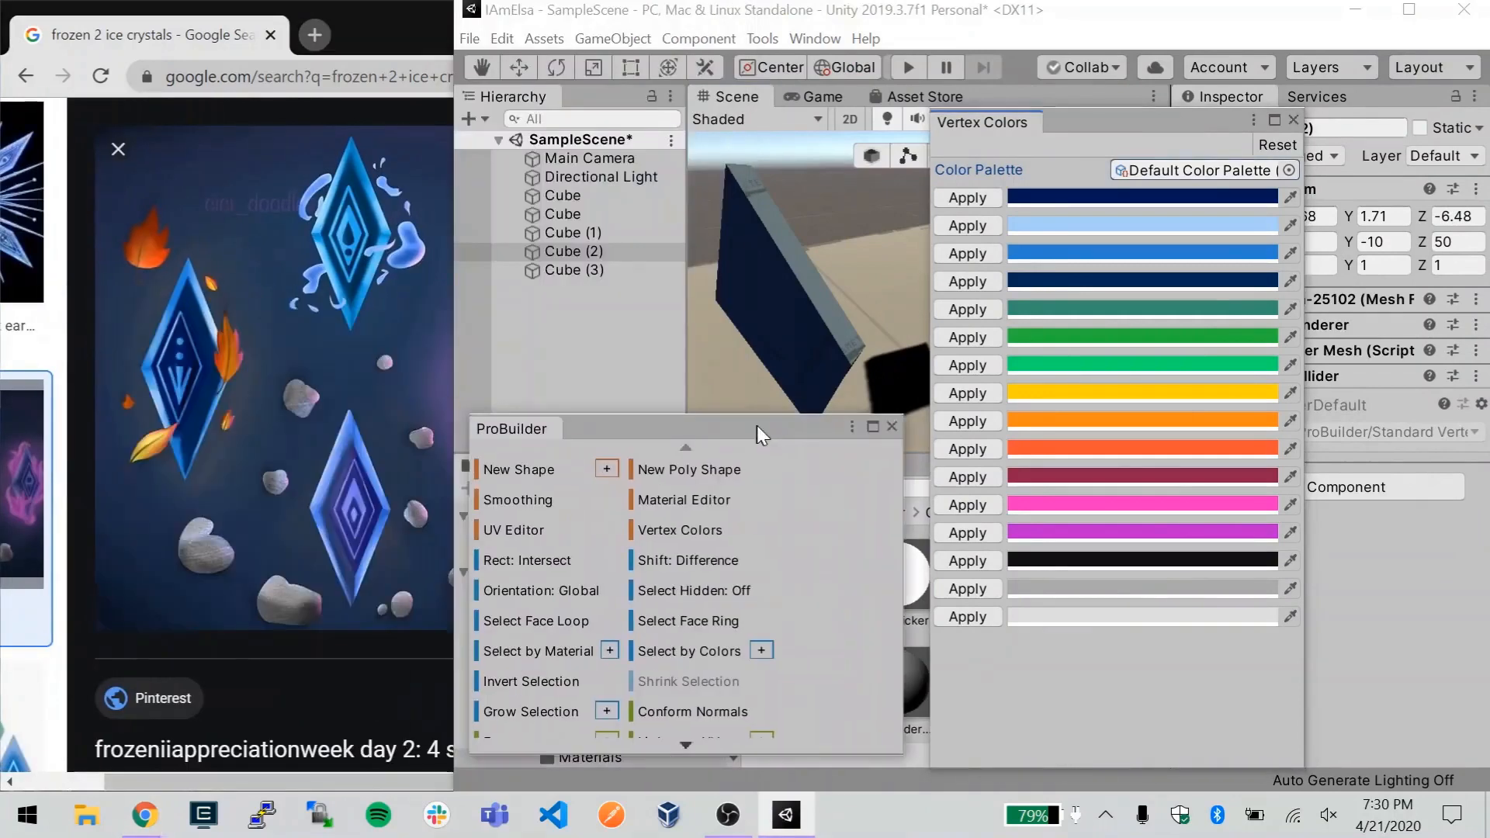
click(366, 204)
click(1291, 366)
click(334, 232)
click(1290, 393)
click(350, 268)
double_click(730, 11)
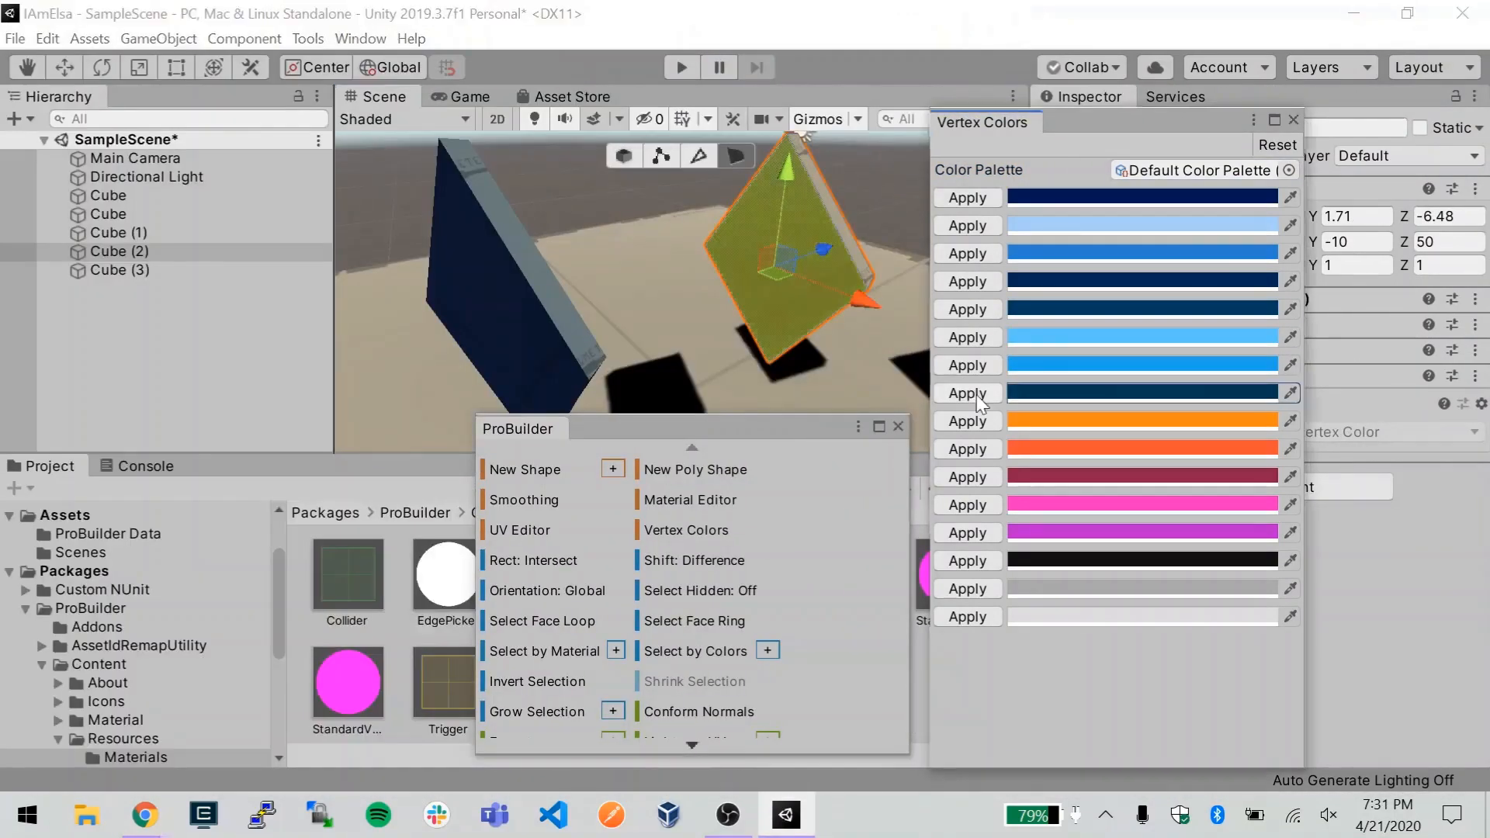
Color Cube (2)'s front face with the dark teal swatch and a side face with the light blue swatch.
click(973, 392)
click(801, 209)
click(986, 340)
alt+drag(759, 316, 639, 291)
scroll(775, 342, down, 3)
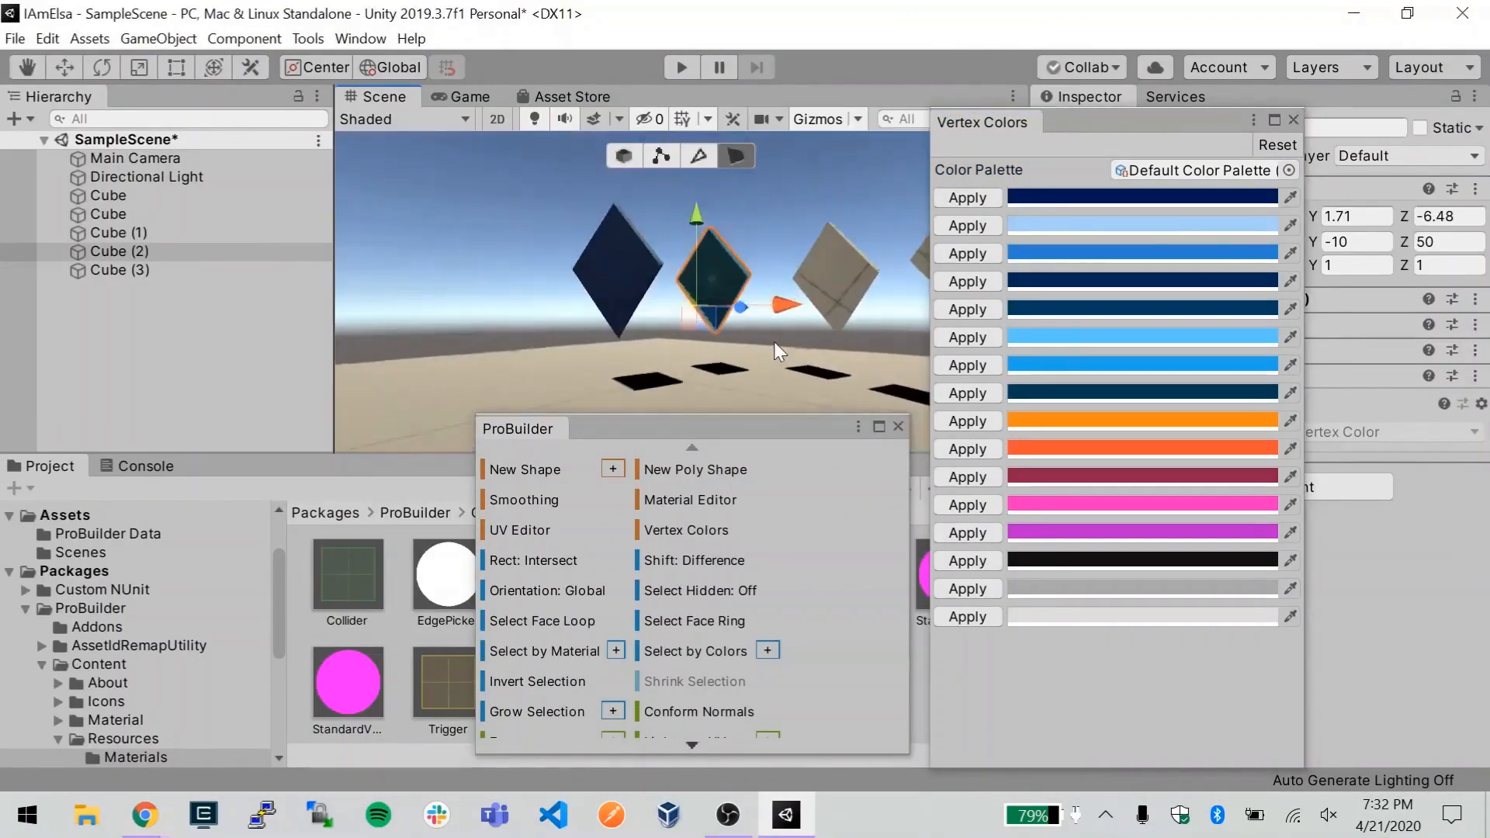
Select Cube (1) and sample navy, magenta, periwinkle and pink from the pink-flamed crystal into the last four swatches.
click(830, 295)
scroll(690, 582, down, 2)
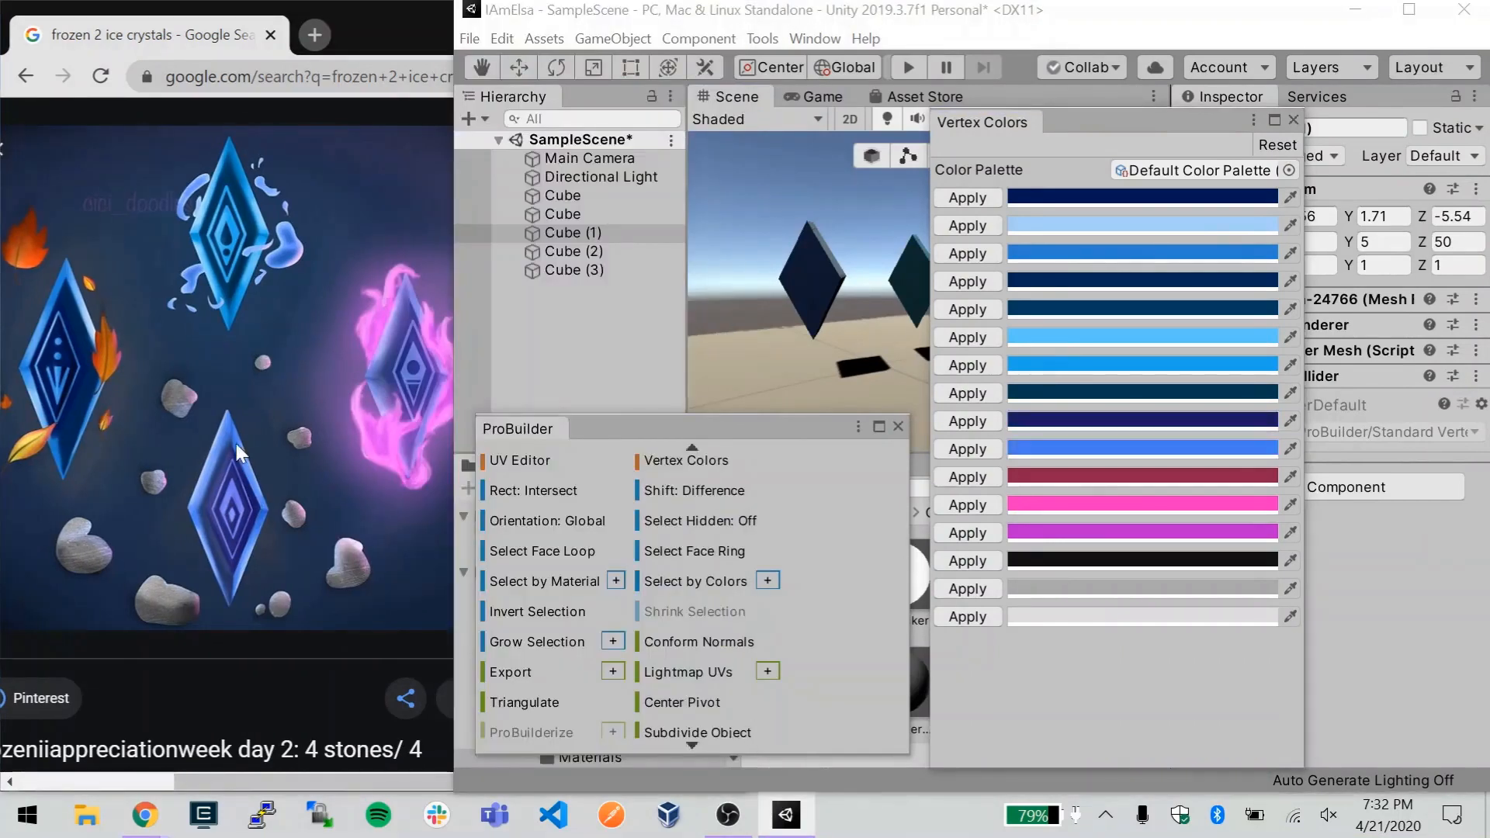
click(414, 402)
click(1290, 588)
click(388, 438)
click(1291, 617)
click(415, 353)
click(1290, 533)
click(381, 432)
click(1409, 10)
Clear the floating windows from the scene view and apply the light periwinkle swatch to the faces of the third diamond.
drag(1125, 122, 1267, 114)
drag(698, 428, 179, 415)
click(1127, 471)
click(819, 208)
alt+drag(745, 303, 788, 356)
click(633, 233)
click(1122, 467)
Apply the pink vertex color to the fourth diamond and close the Vertex Colors window.
click(872, 291)
alt+drag(871, 291, 796, 366)
click(1110, 526)
click(499, 280)
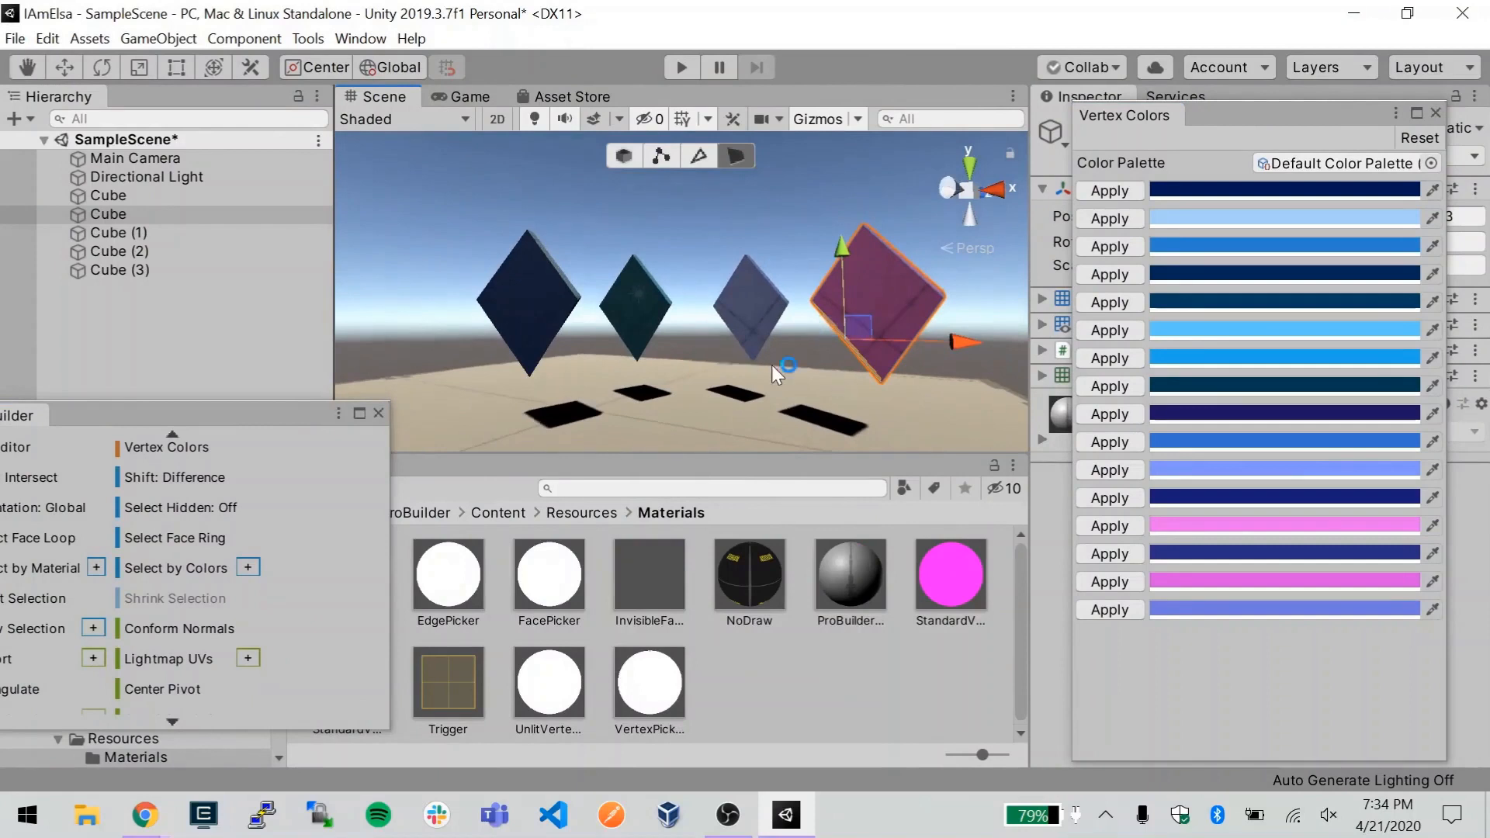
click(1435, 114)
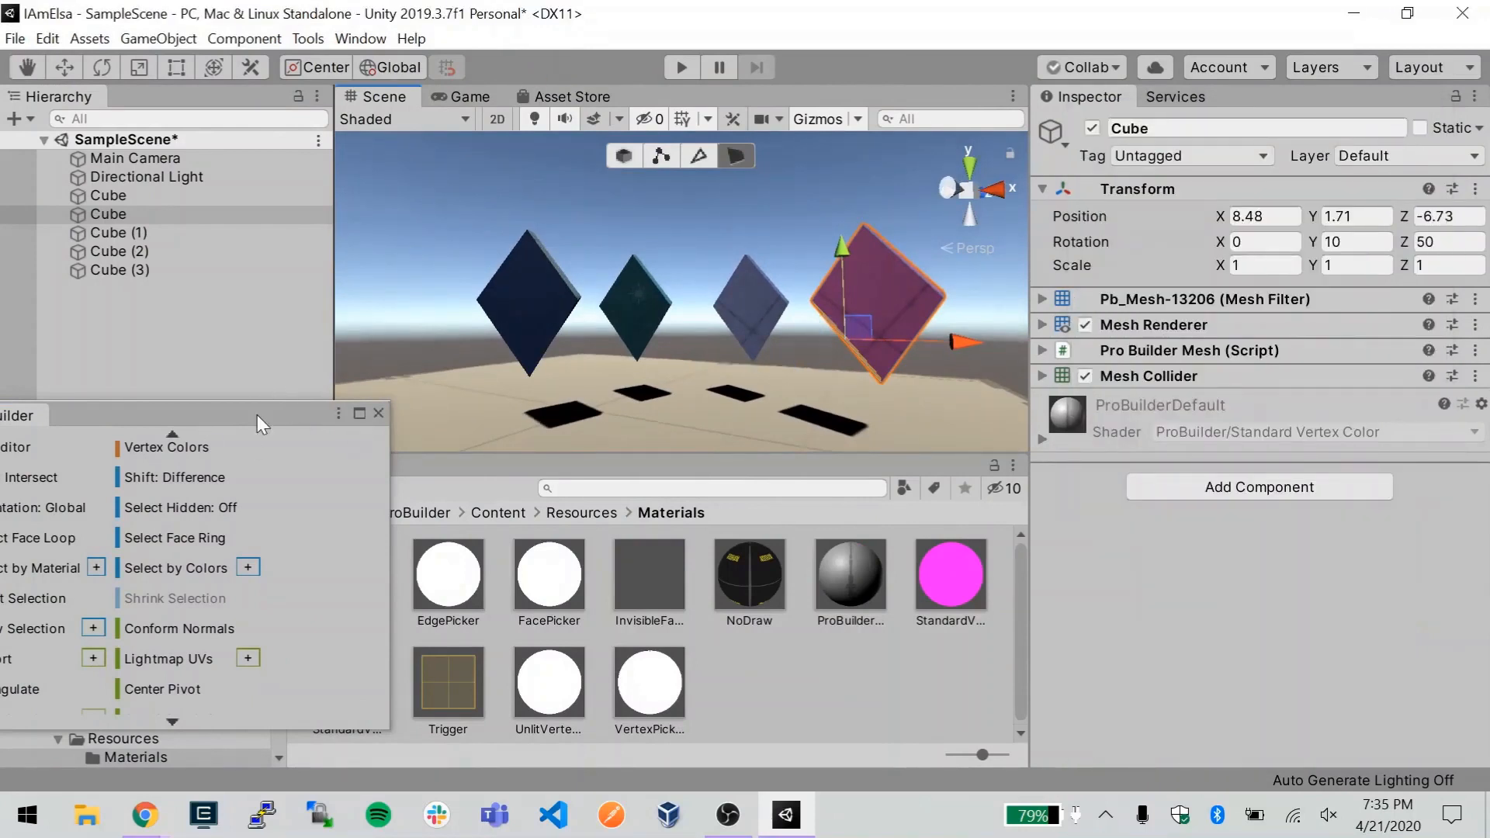
Select the front face of Cube (3) and enlarge the ProBuilder window to show all its tools.
drag(262, 424, 383, 390)
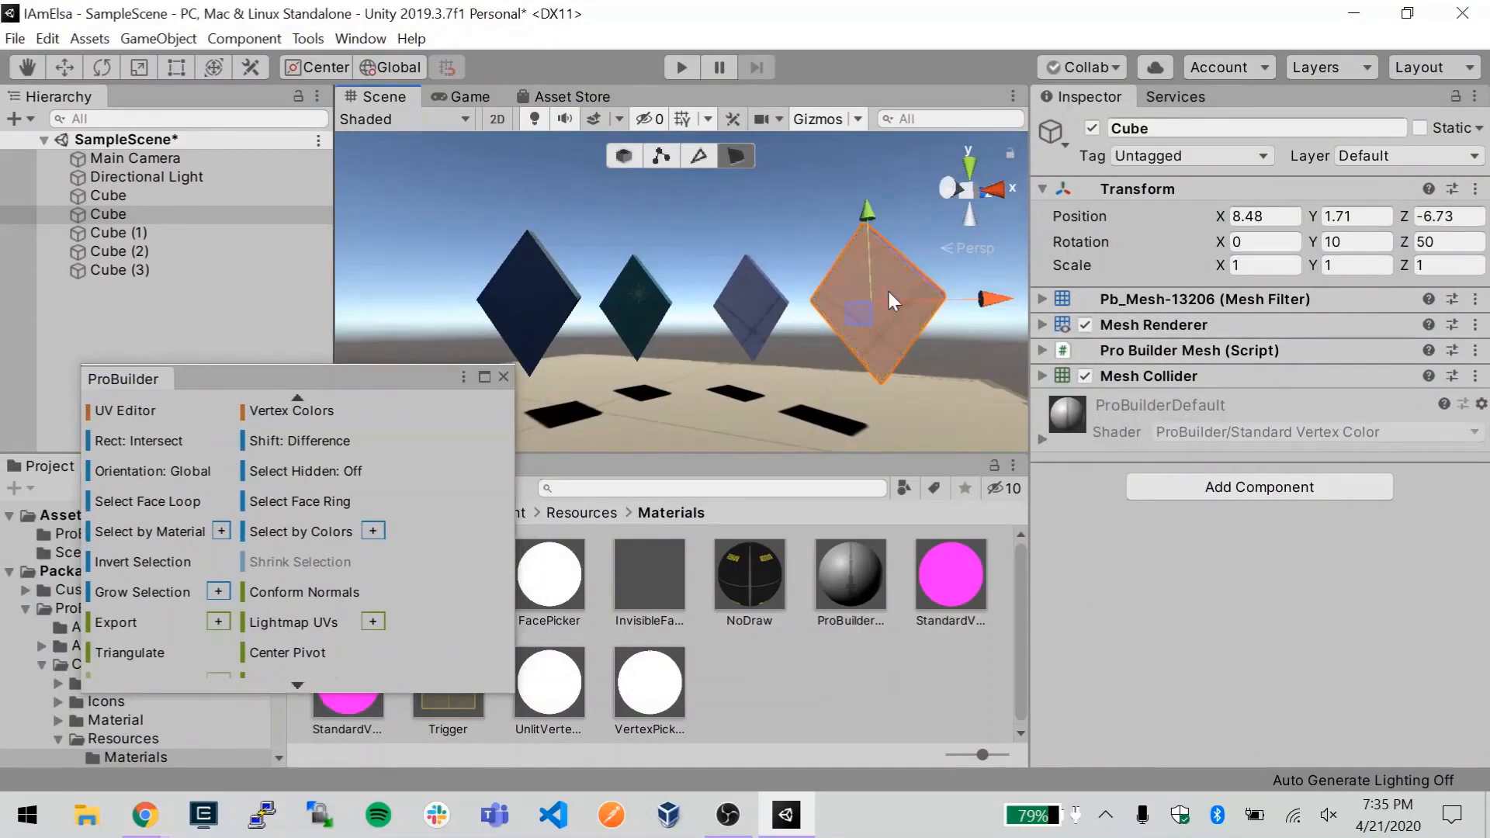
click(538, 325)
alt+drag(538, 323, 735, 310)
click(734, 406)
click(584, 307)
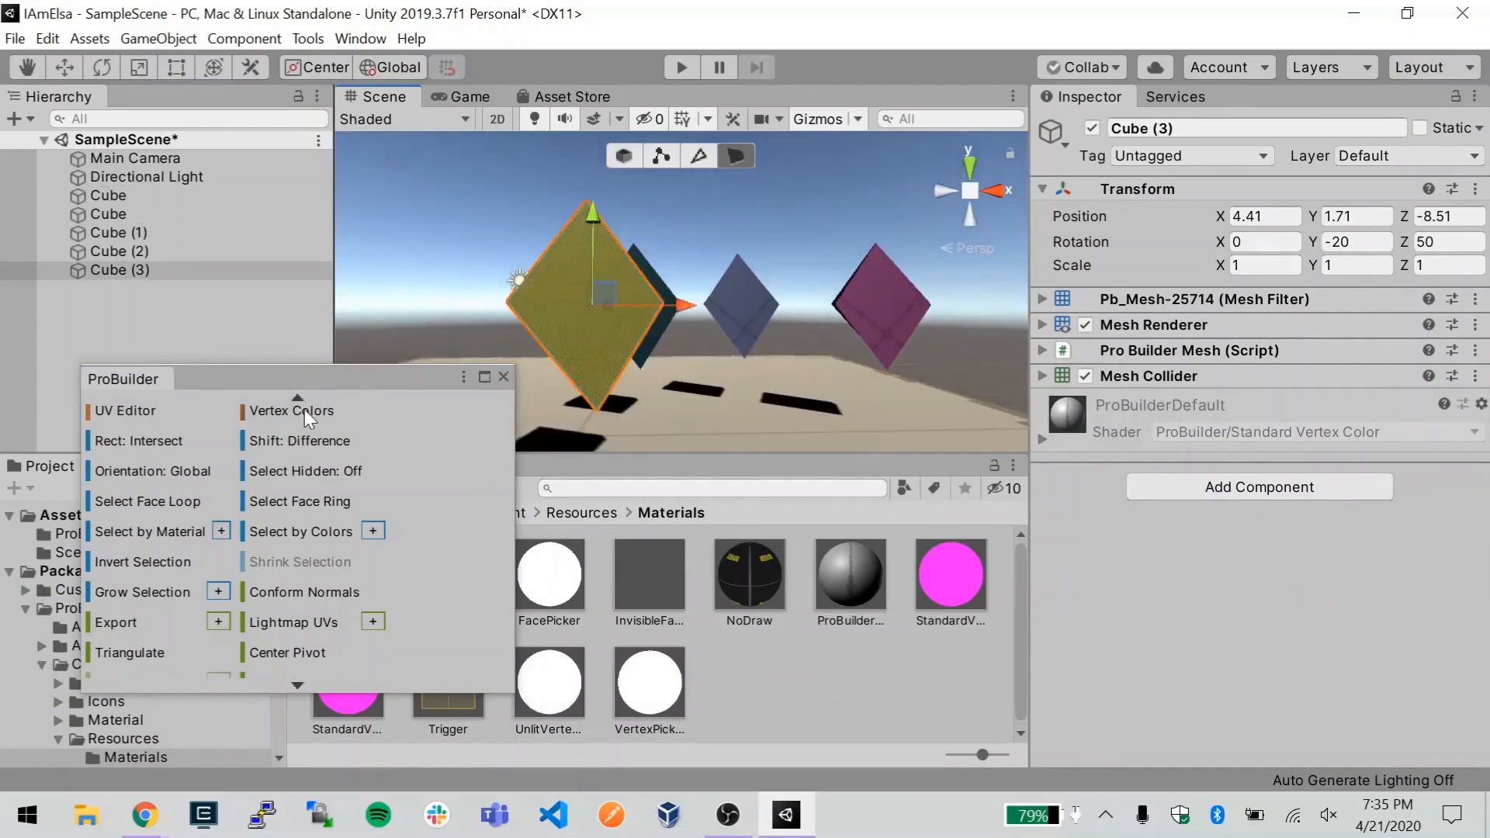
scroll(303, 409, up, 2)
drag(322, 383, 253, 252)
drag(443, 569, 514, 729)
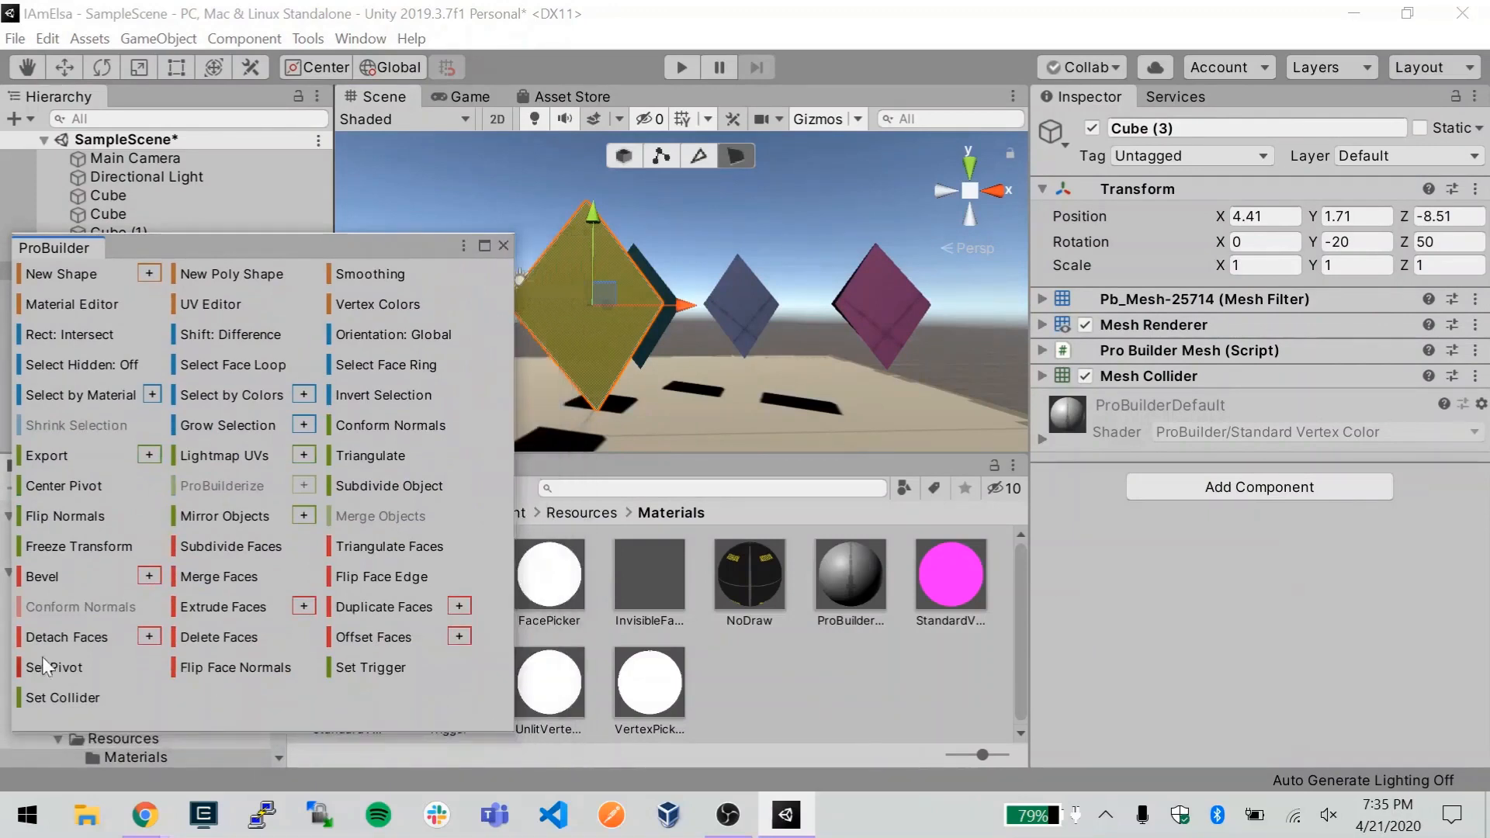
Bevel the front faces of the diamonds, starting with Cube (3), and set the bevel distance to about 0.296.
click(149, 576)
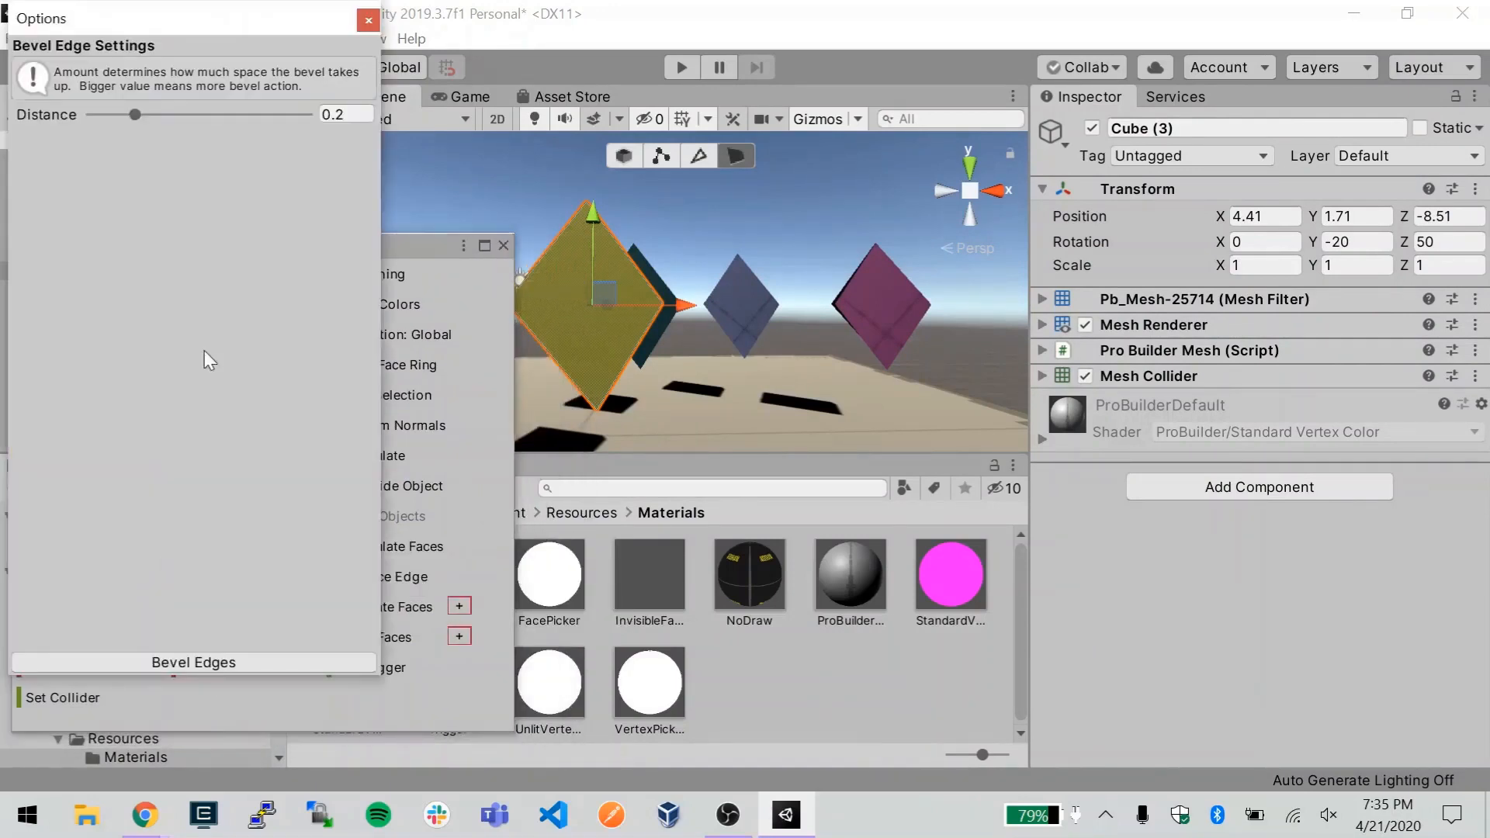
click(368, 21)
alt+drag(640, 357, 780, 374)
click(149, 577)
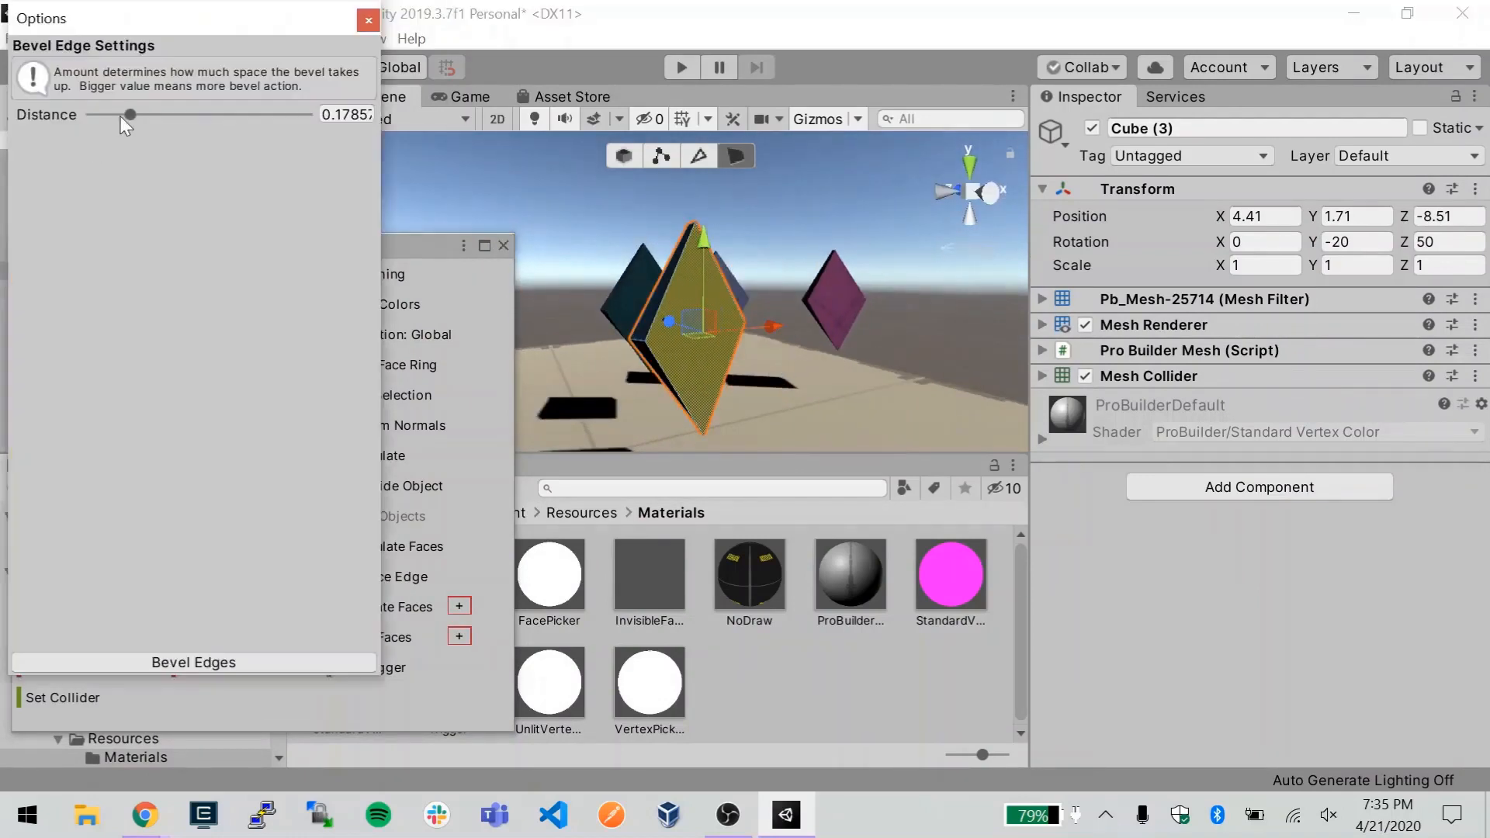
mouse_move(121, 117)
mouse_down()
mouse_move(150, 118)
mouse_move(137, 117)
mouse_up()
click(198, 662)
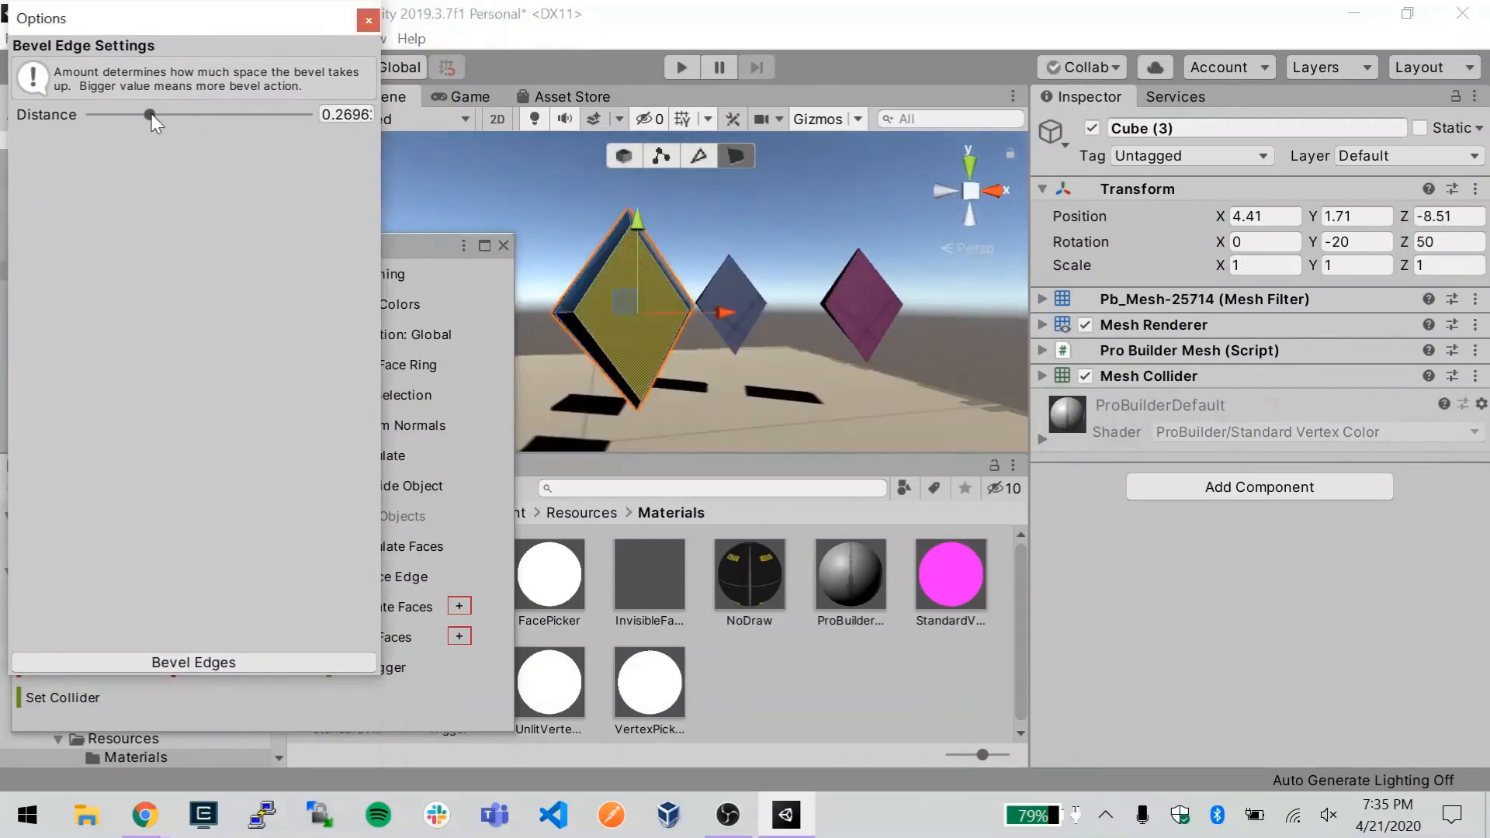
drag(149, 116, 156, 117)
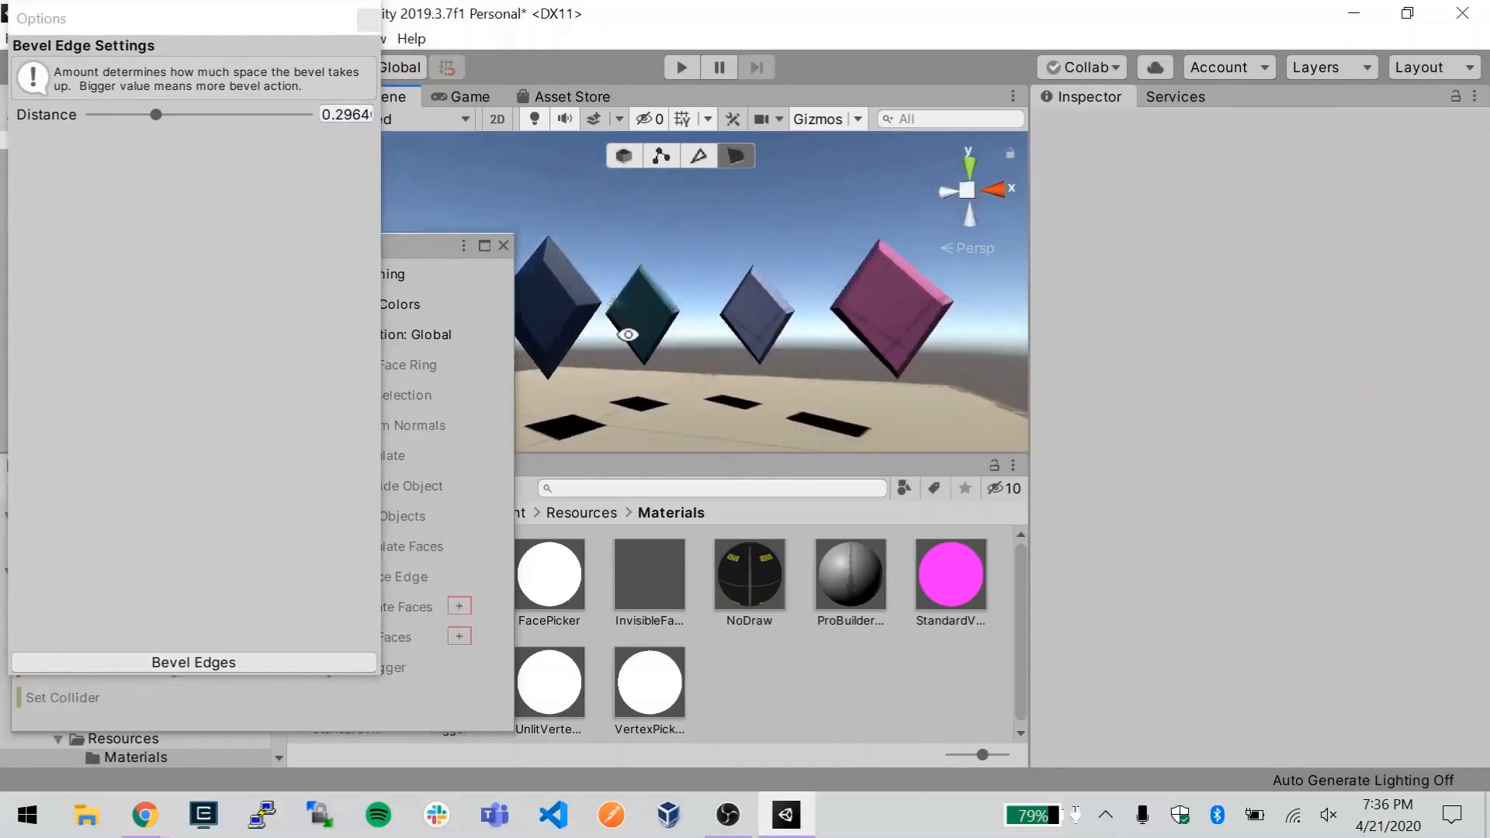
click(555, 294)
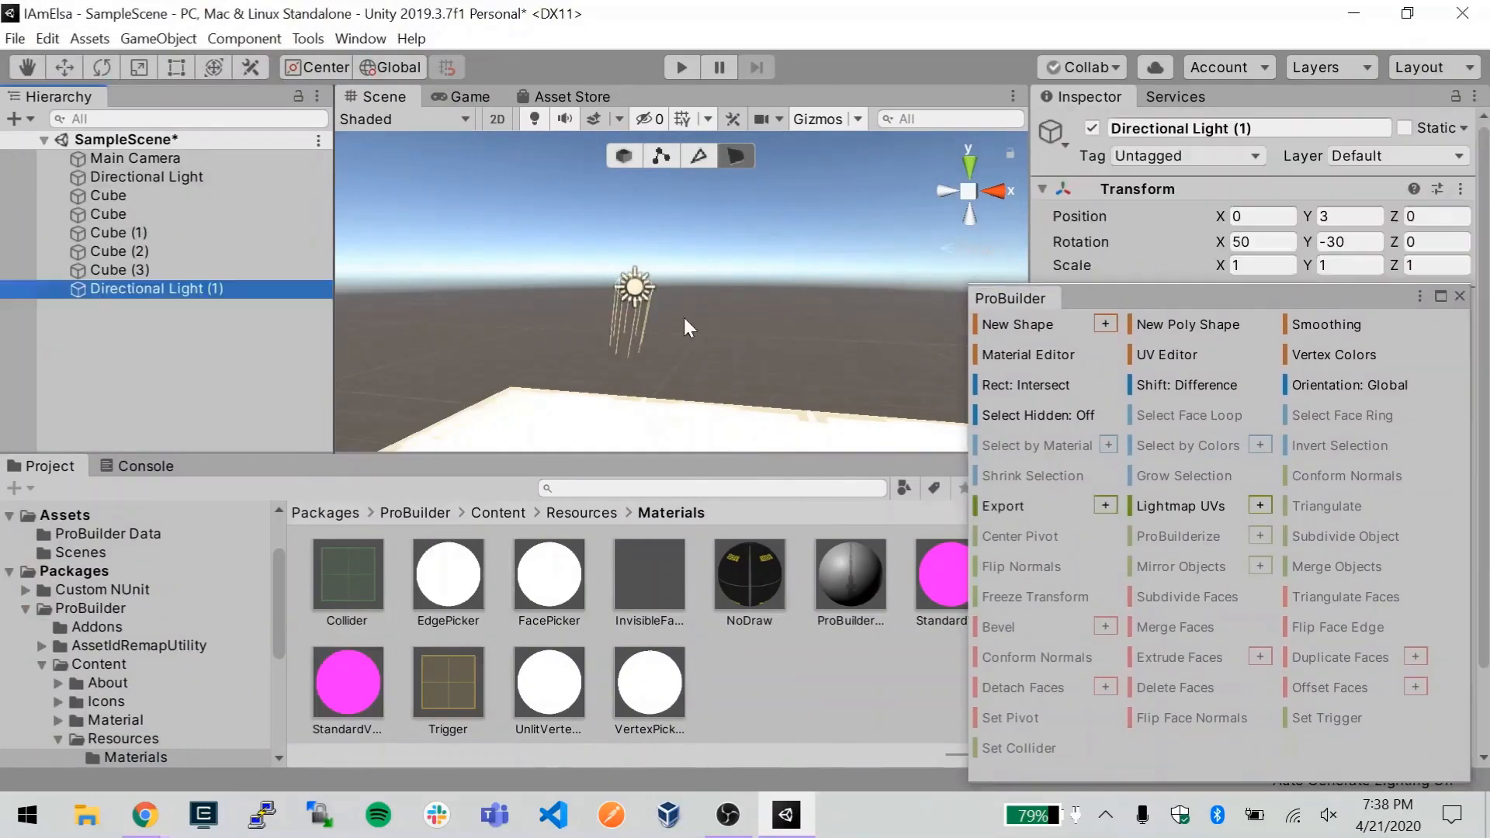
Inspect the transform and light settings of the scene's directional lights.
click(685, 319)
click(993, 191)
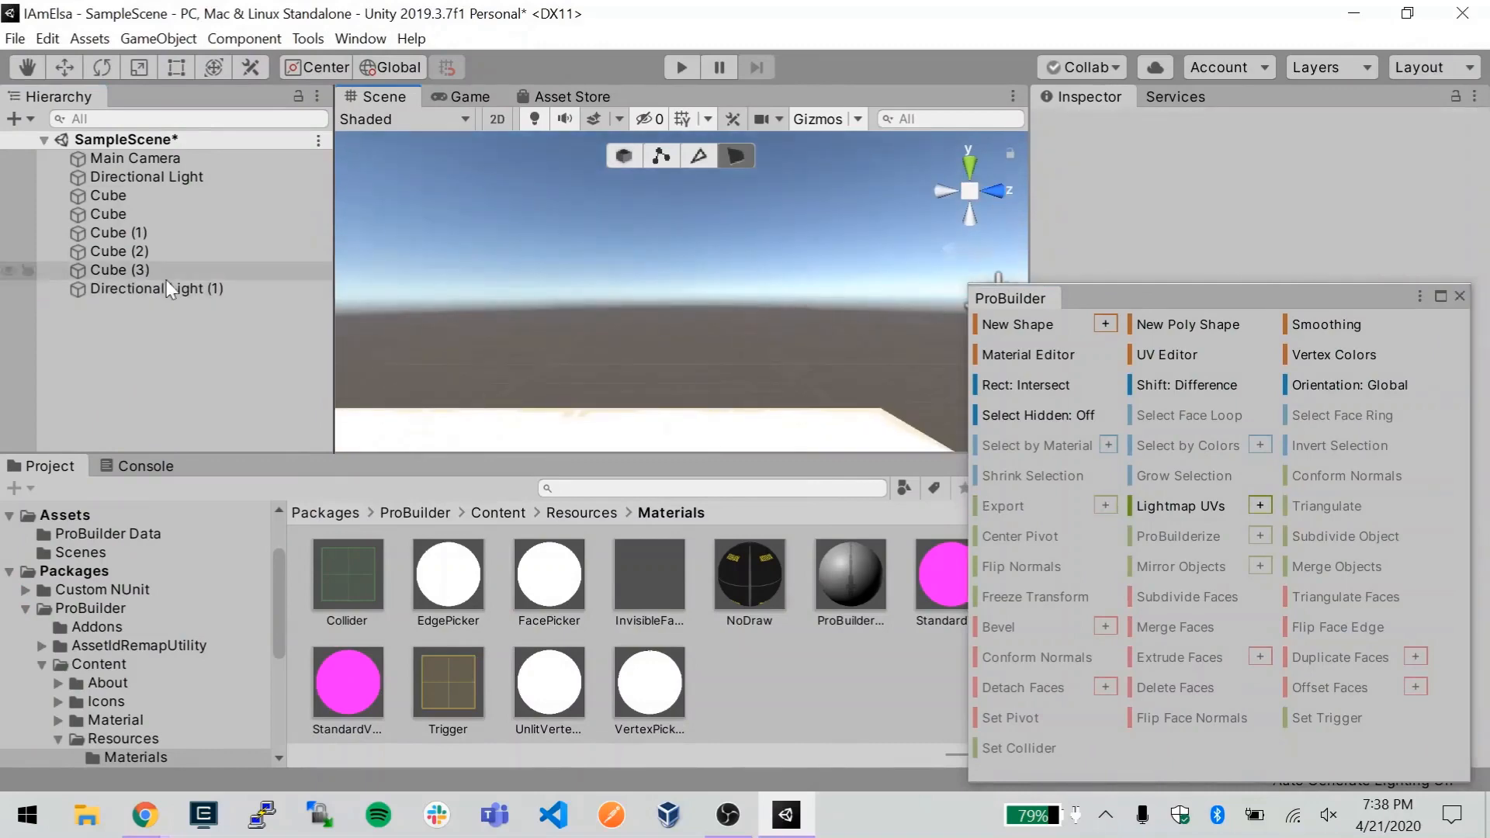
click(147, 289)
drag(1241, 298, 552, 296)
scroll(1288, 264, down, 2)
scroll(1228, 229, up, 2)
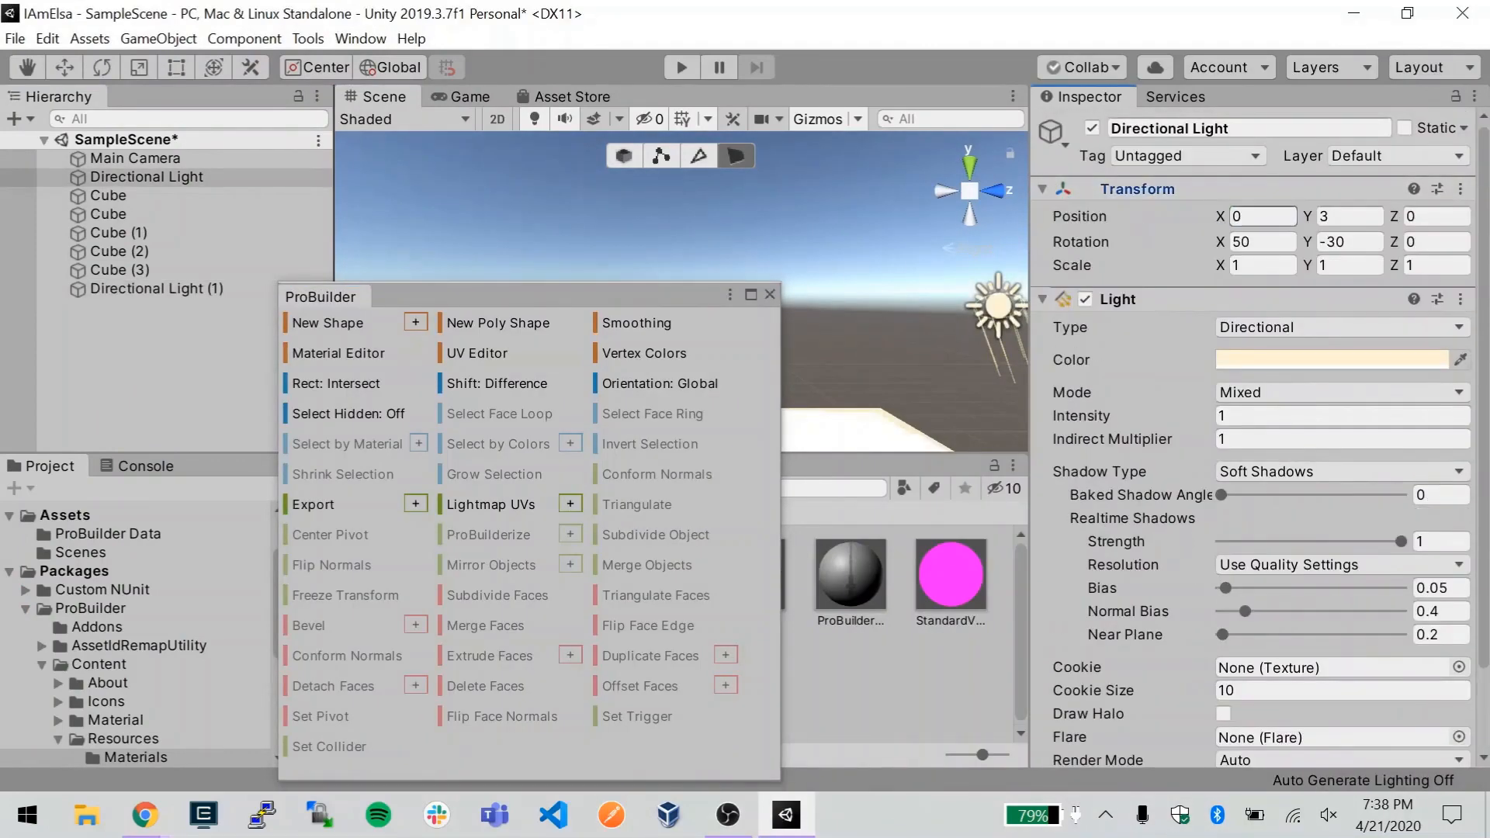
Bring the lit crystals back into view and bevel the edges of a face on the dark blue diamond.
drag(683, 297, 269, 341)
alt+drag(698, 380, 892, 343)
alt+drag(590, 392, 747, 400)
click(955, 334)
click(574, 356)
drag(232, 340, 429, 274)
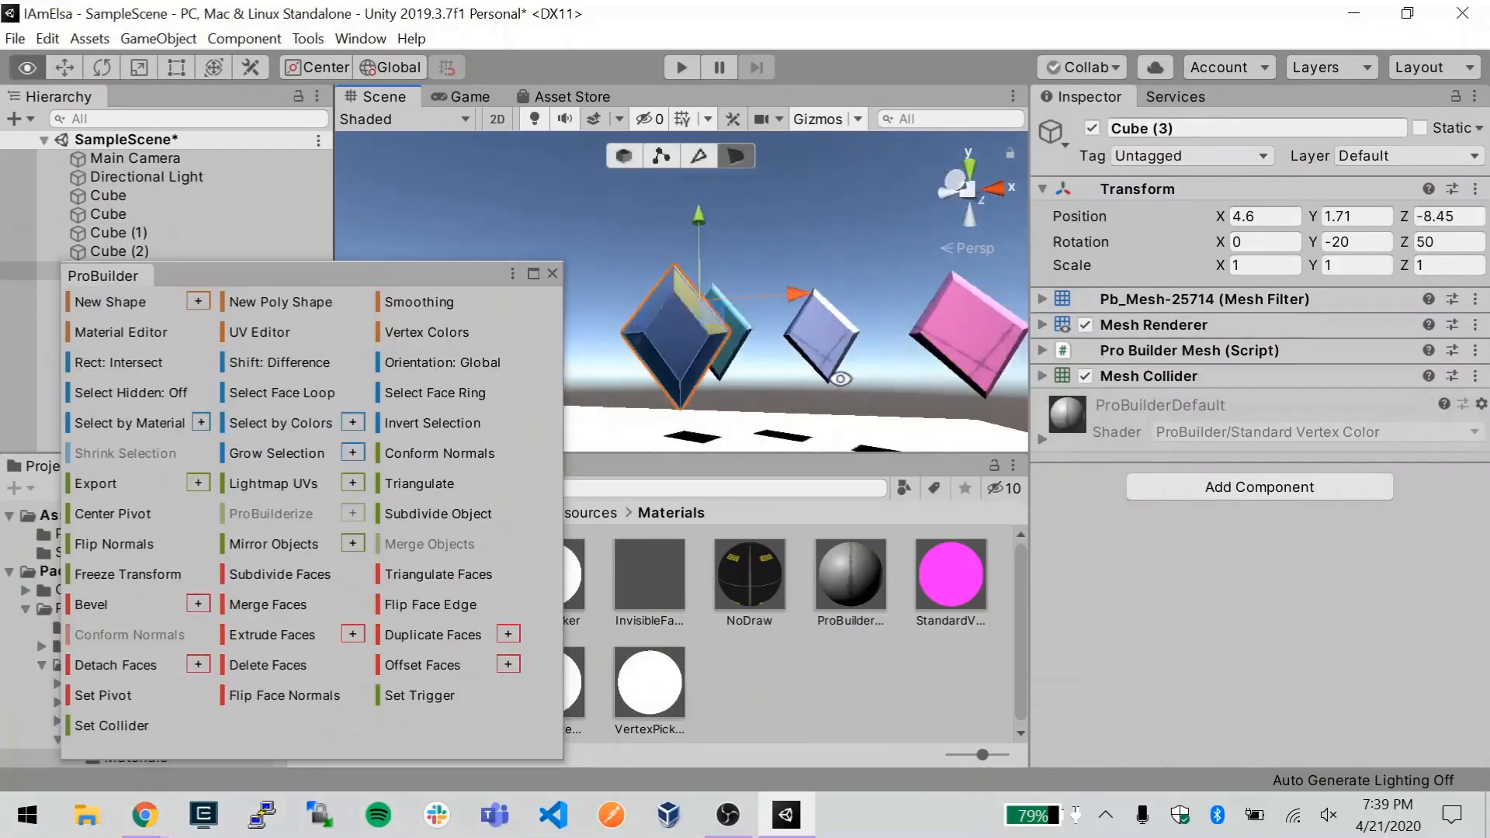
click(198, 605)
click(687, 318)
click(194, 662)
Bevel the edges of a face on the pink diamond with a distance of about 0.296.
alt+drag(745, 326, 797, 317)
click(798, 316)
click(888, 349)
alt+drag(888, 349, 825, 356)
click(846, 256)
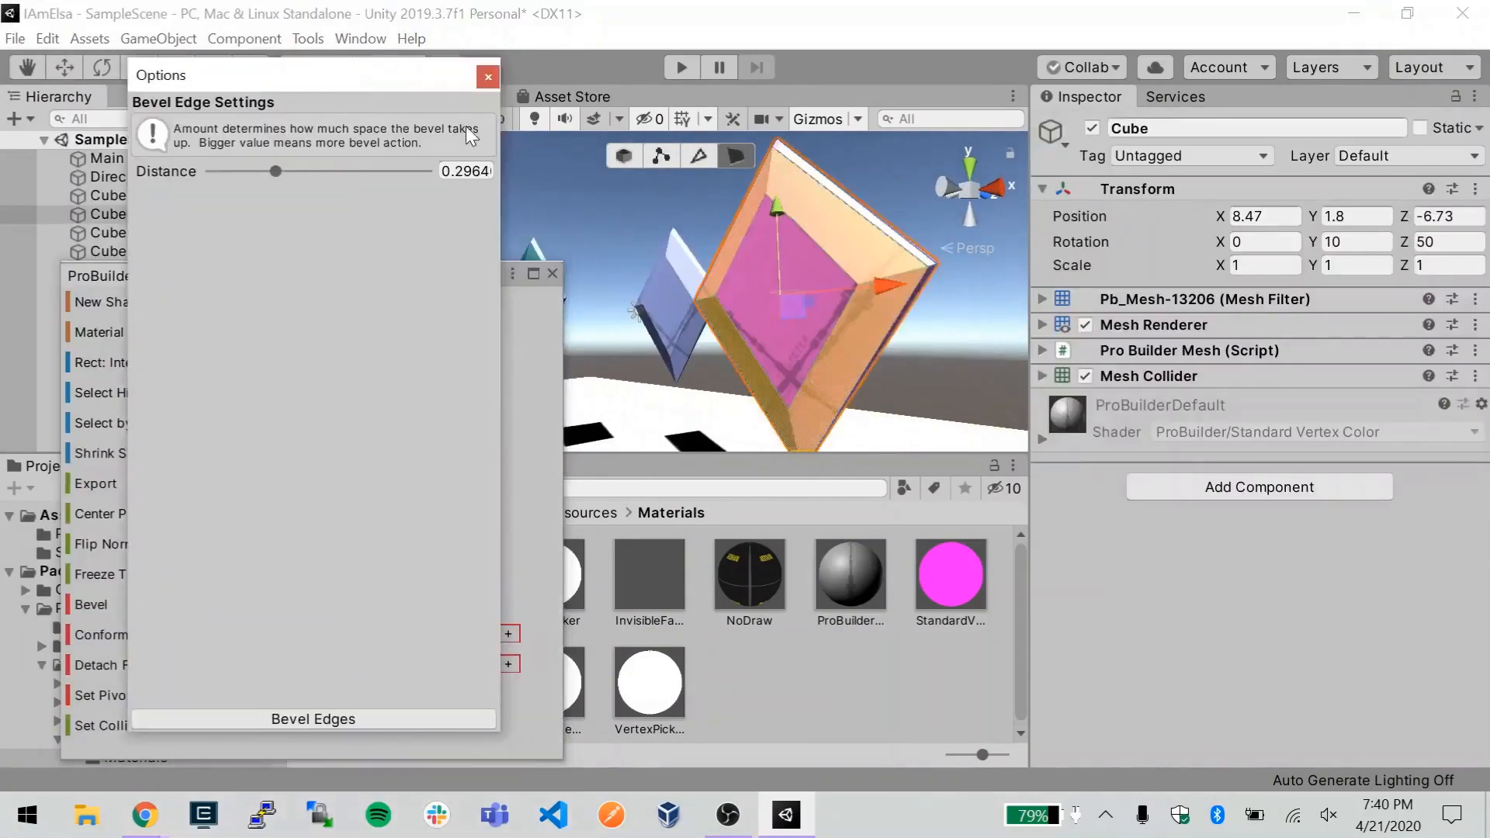
click(350, 722)
Preview the crystals through the Main Camera and start Play mode.
drag(270, 273, 1268, 337)
click(135, 158)
alt+drag(728, 376, 704, 387)
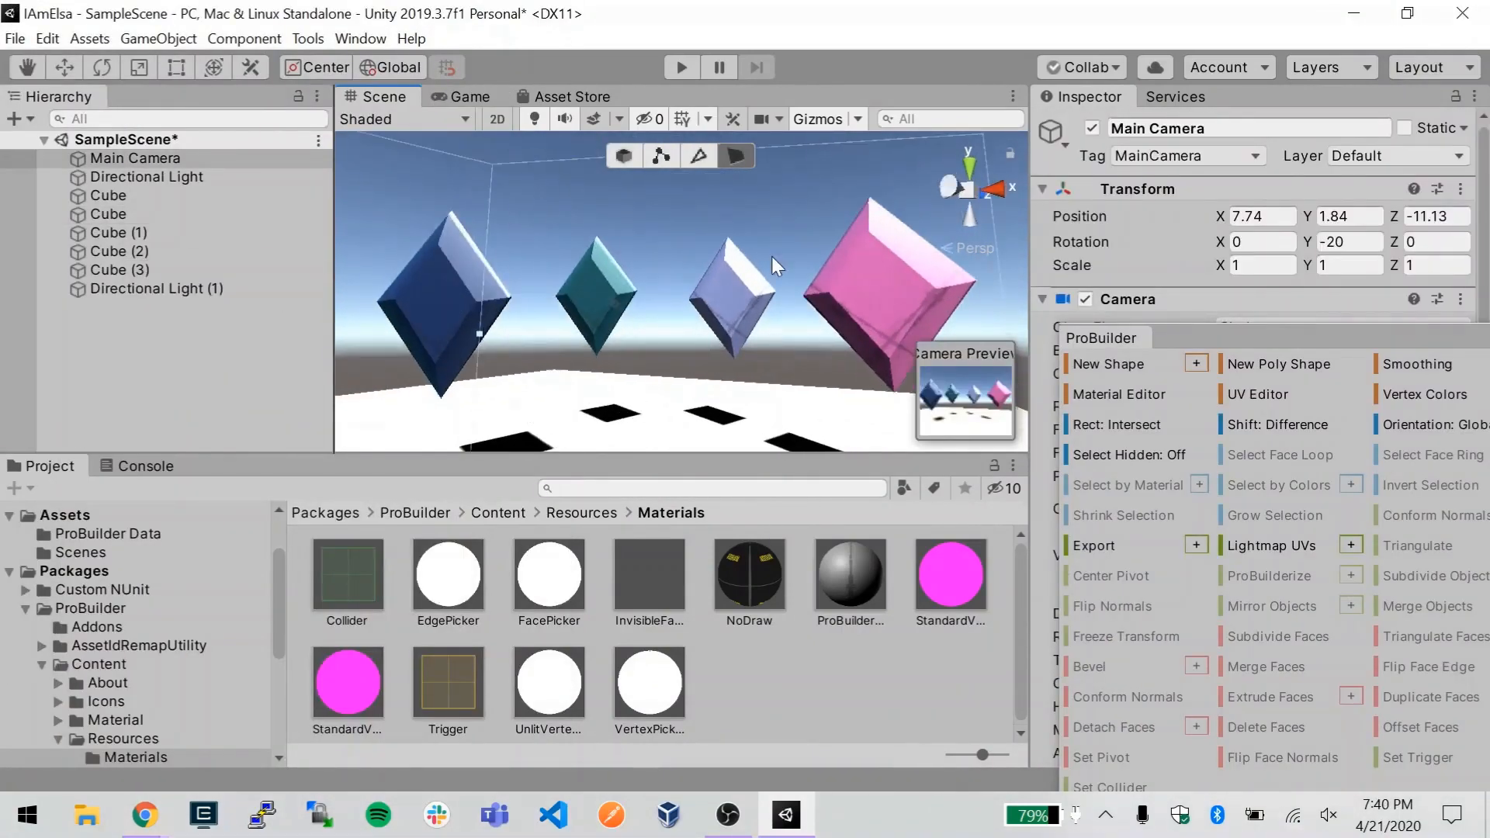
click(680, 66)
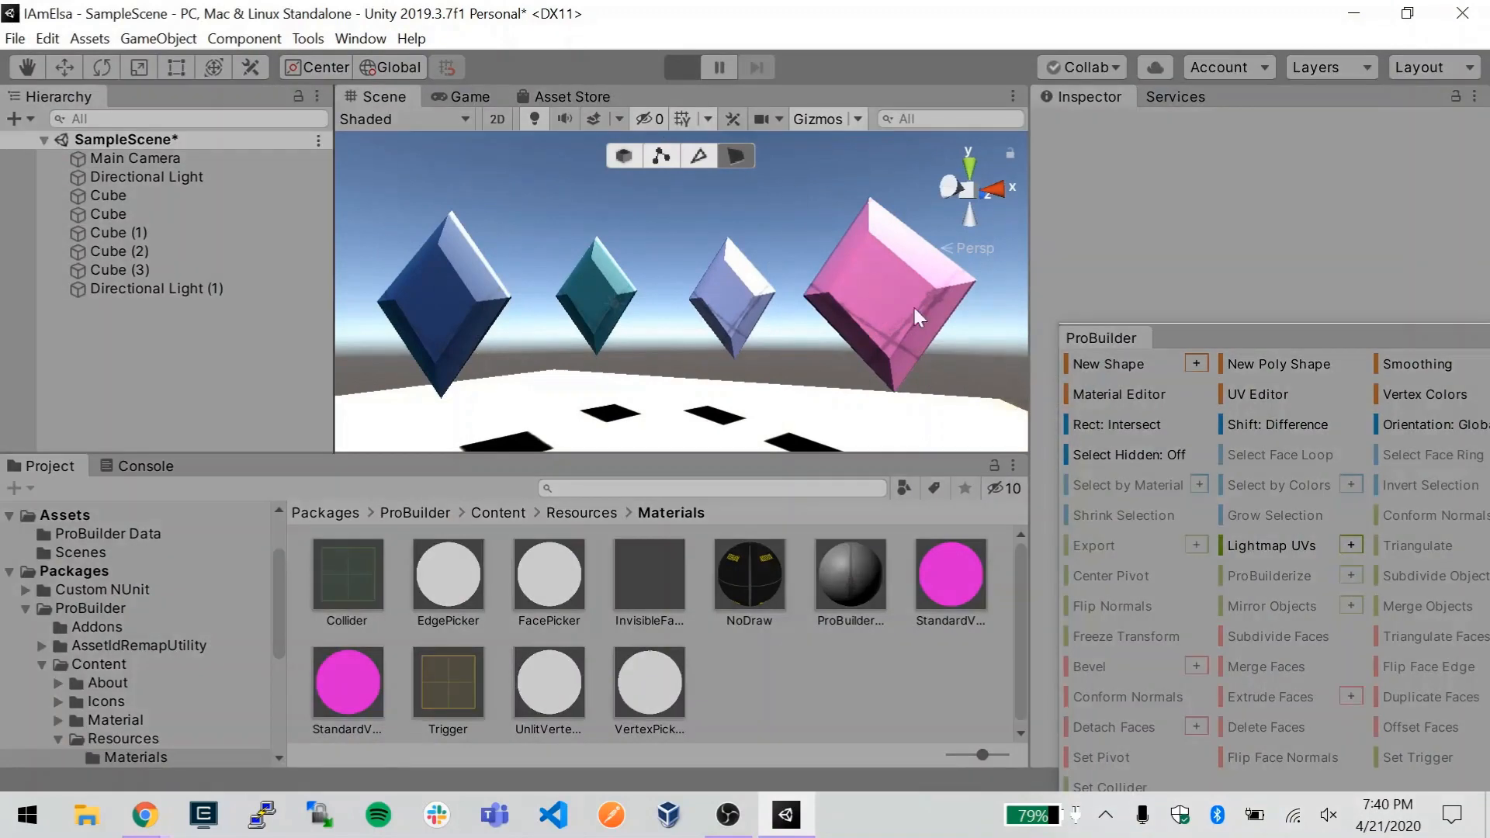